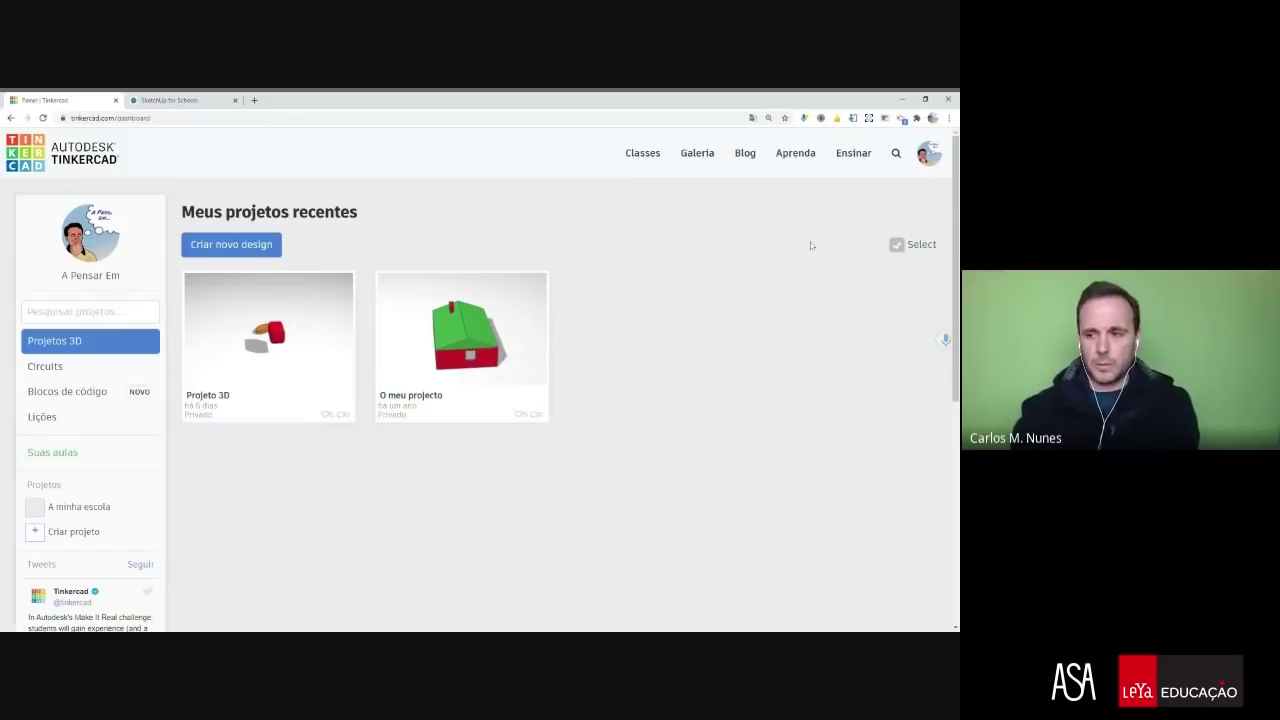
- Go to the Perfil page from the avatar menu and scroll through the personal information
{"action": "left_click", "coordinate": [926, 162]}
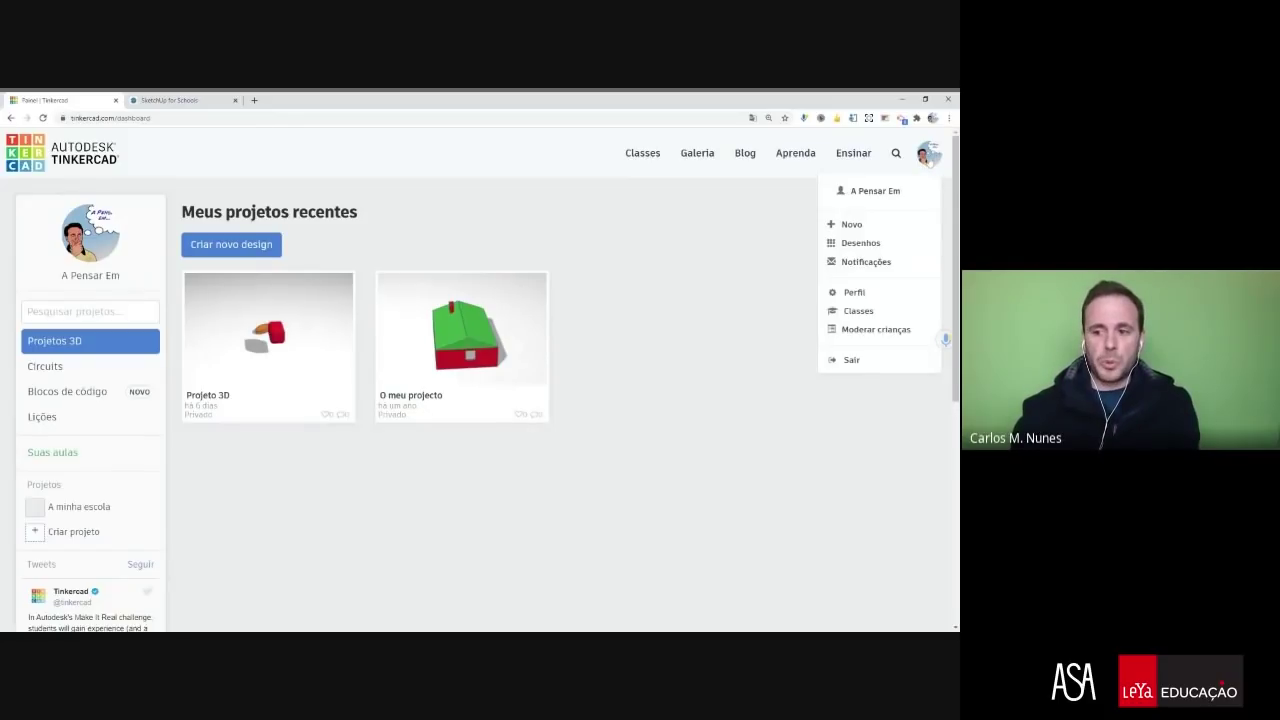
{"action": "left_click", "coordinate": [865, 292]}
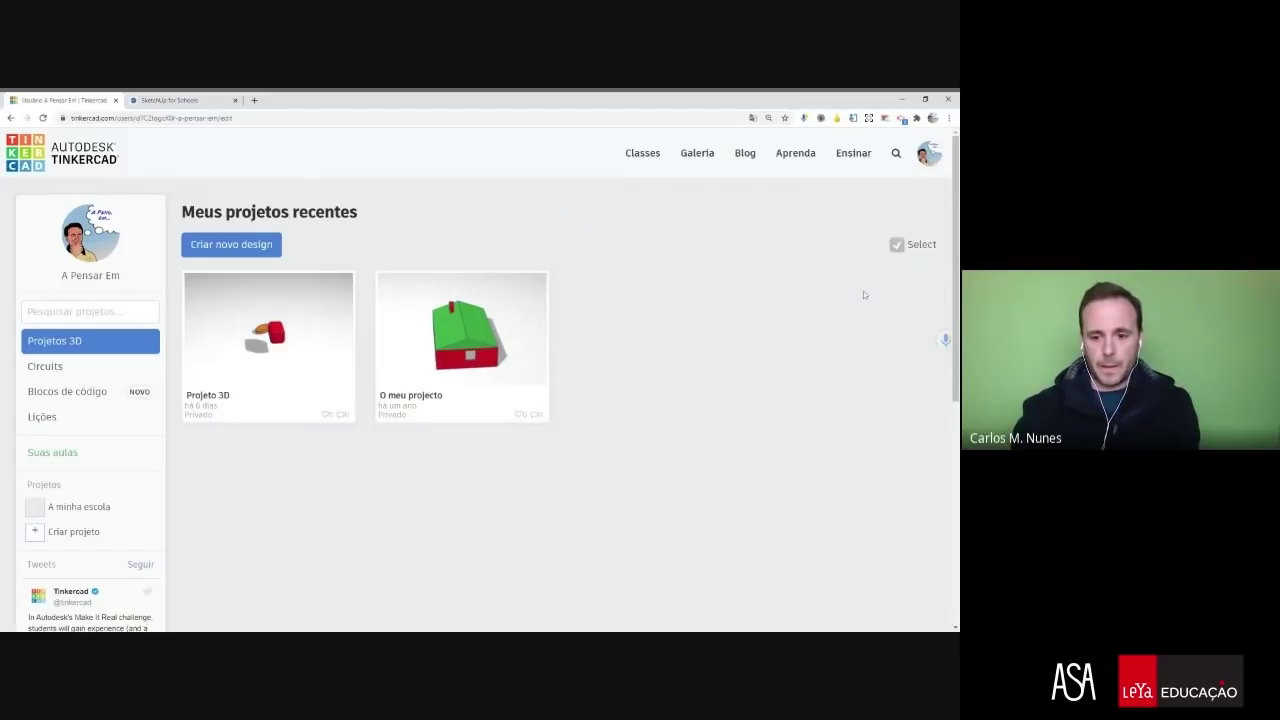
{"action": "scroll", "coordinate": [600, 470], "scroll_direction": "down", "scroll_amount": 1}
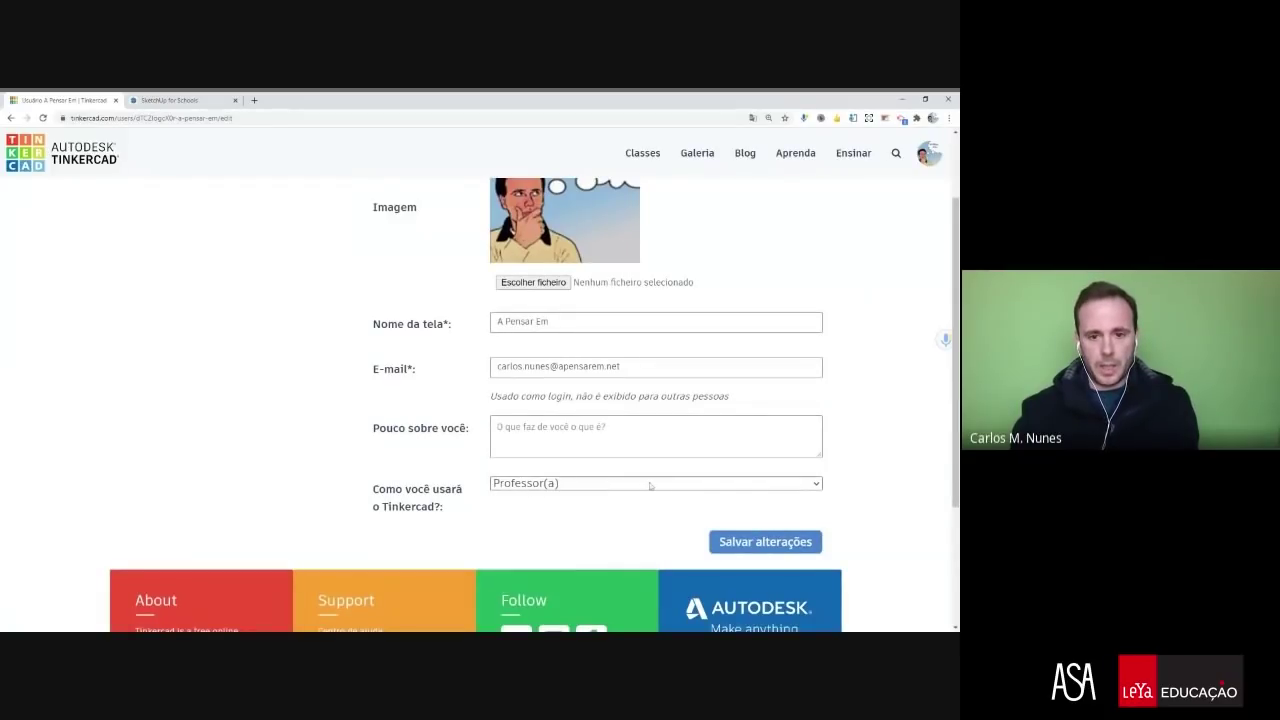
{"action": "scroll", "coordinate": [650, 486], "scroll_direction": "up", "scroll_amount": 1}
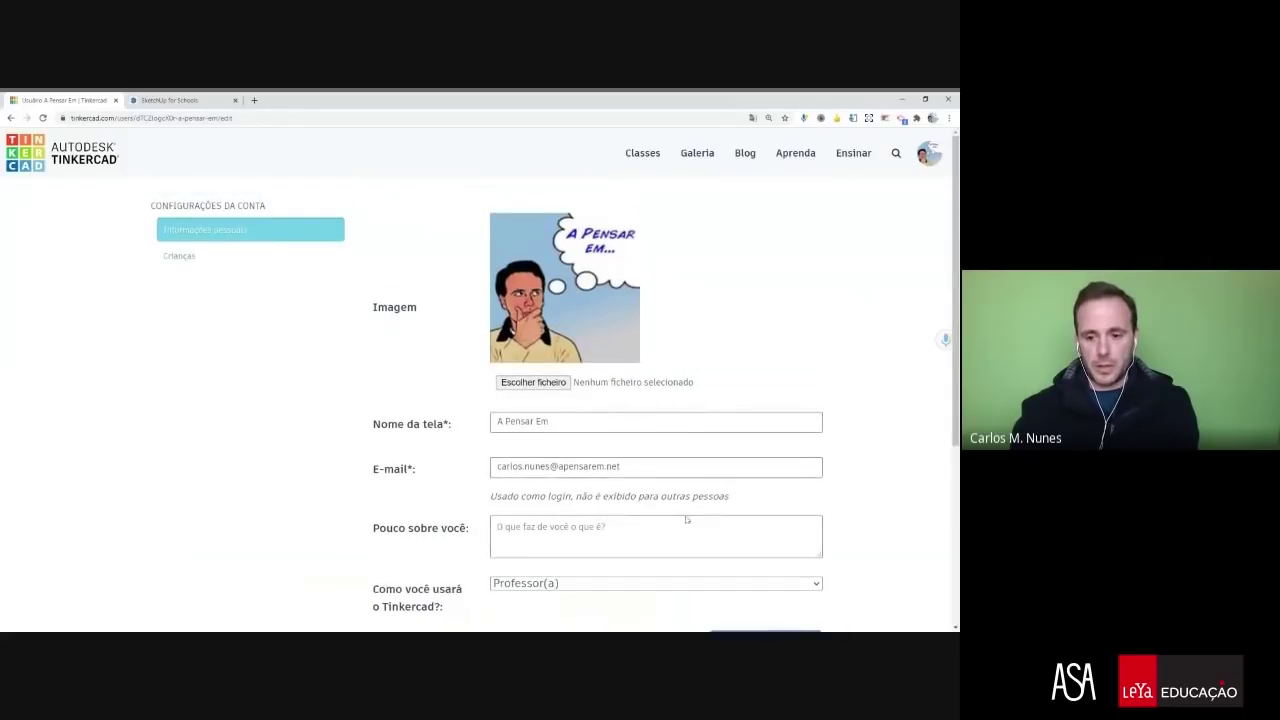
{"action": "scroll", "coordinate": [686, 519], "scroll_direction": "down", "scroll_amount": 1}
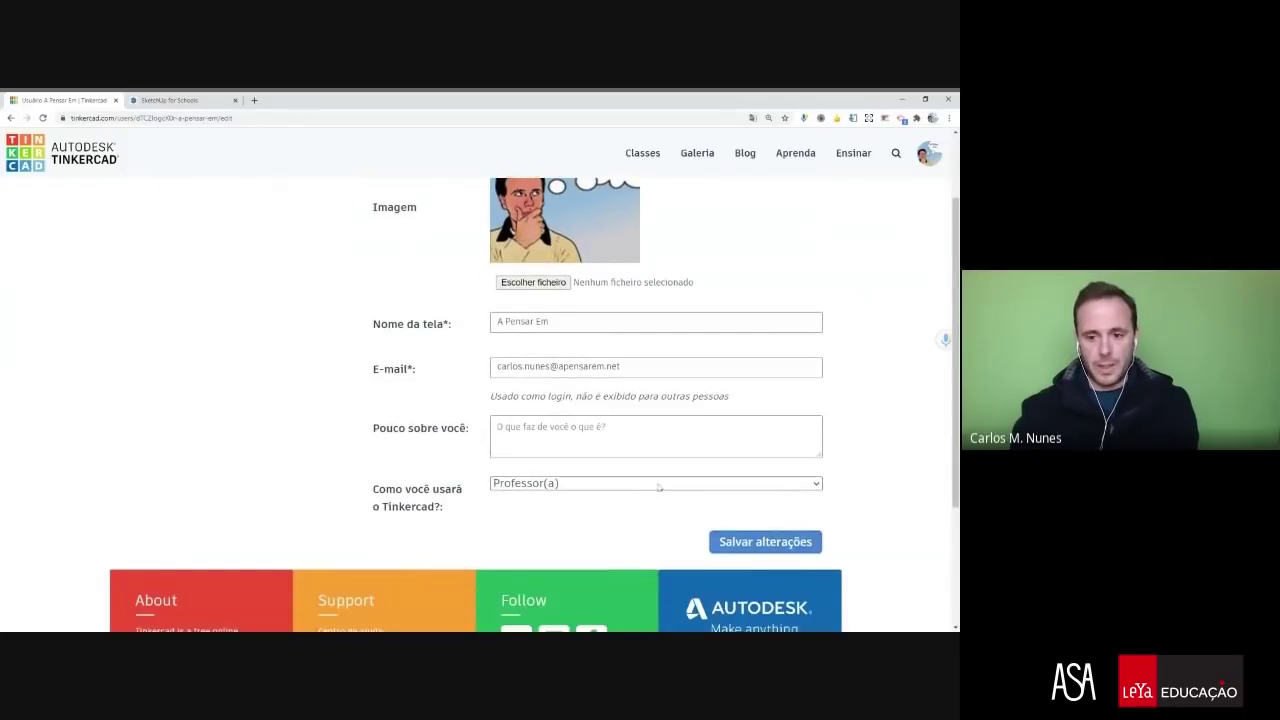
{"action": "scroll", "coordinate": [692, 478], "scroll_direction": "up", "scroll_amount": 1}
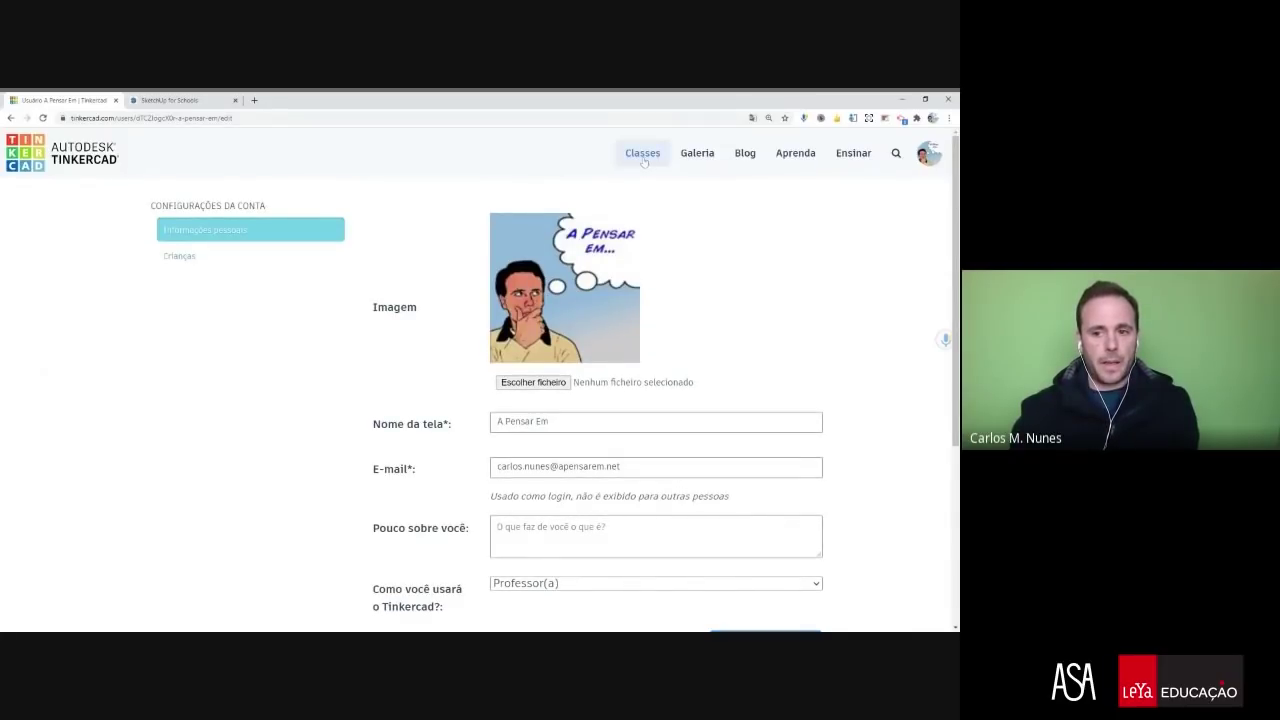
- From Classes, create the 'Login' class at level 12 a 13 anos | 7ª série, subject Tecnologia
{"action": "left_click", "coordinate": [643, 156]}
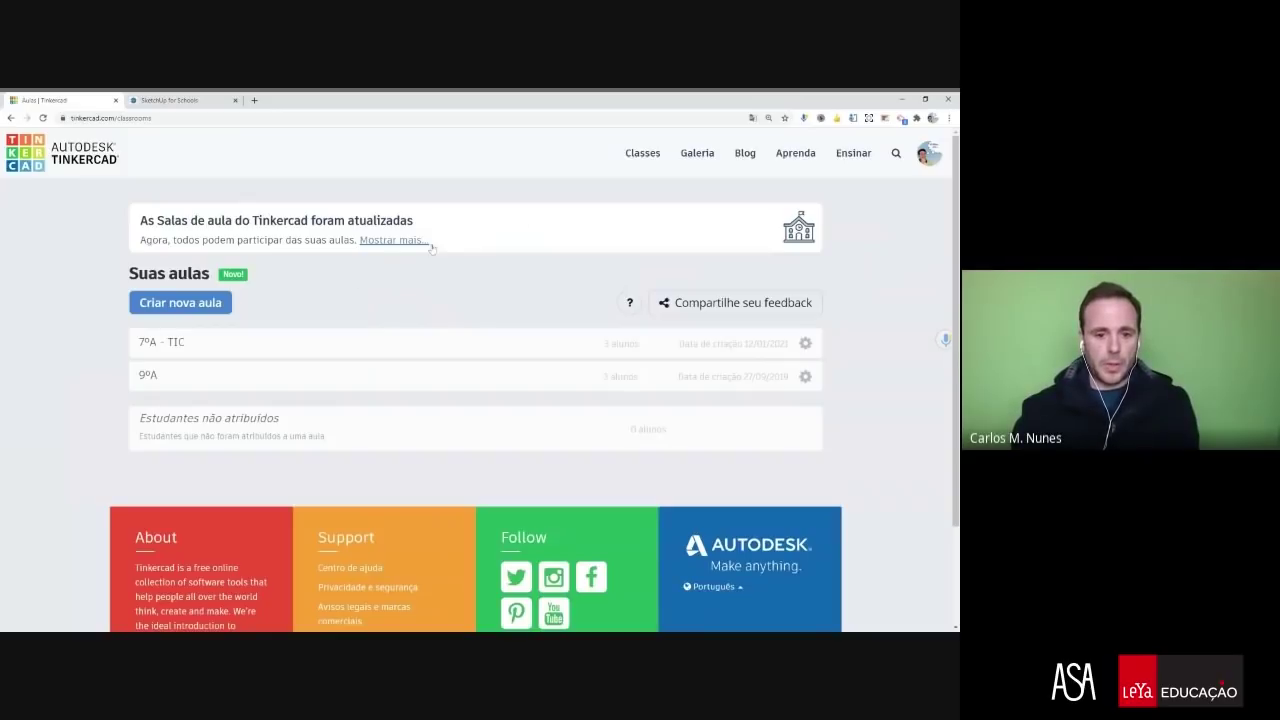
{"action": "left_click", "coordinate": [147, 301]}
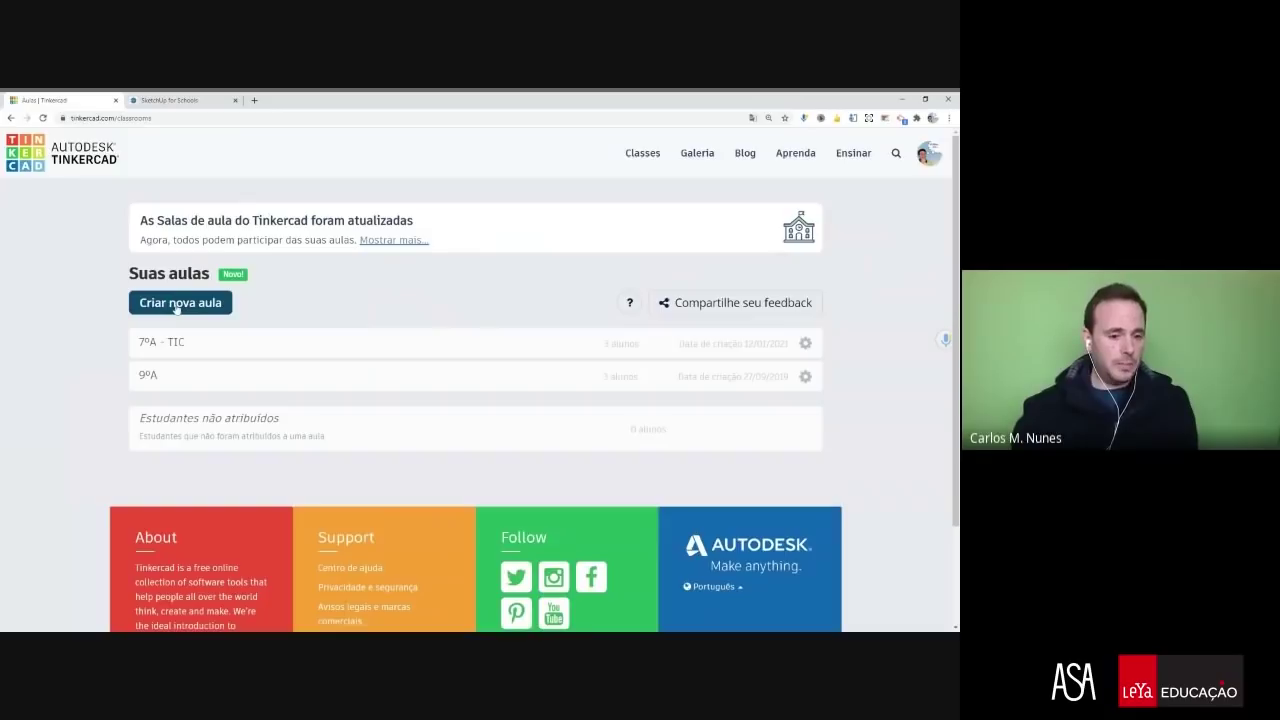
{"action": "left_click", "coordinate": [176, 306]}
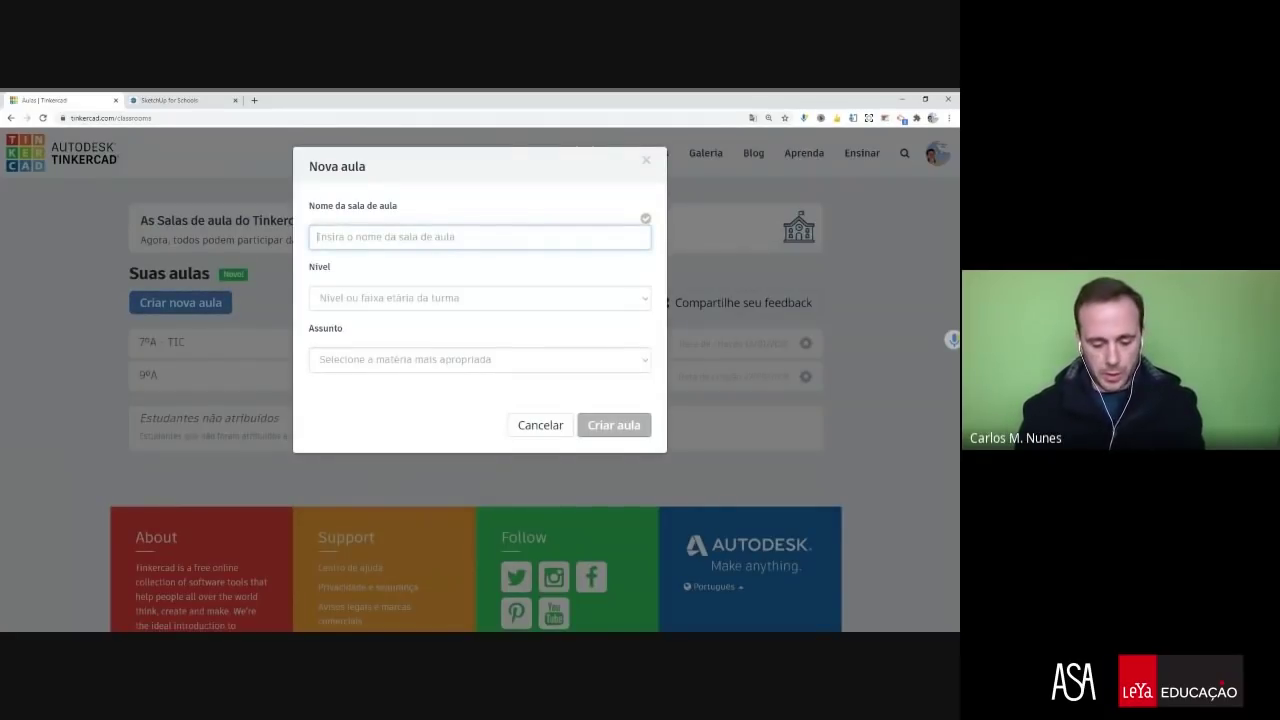
{"action": "type", "text": "Login"}
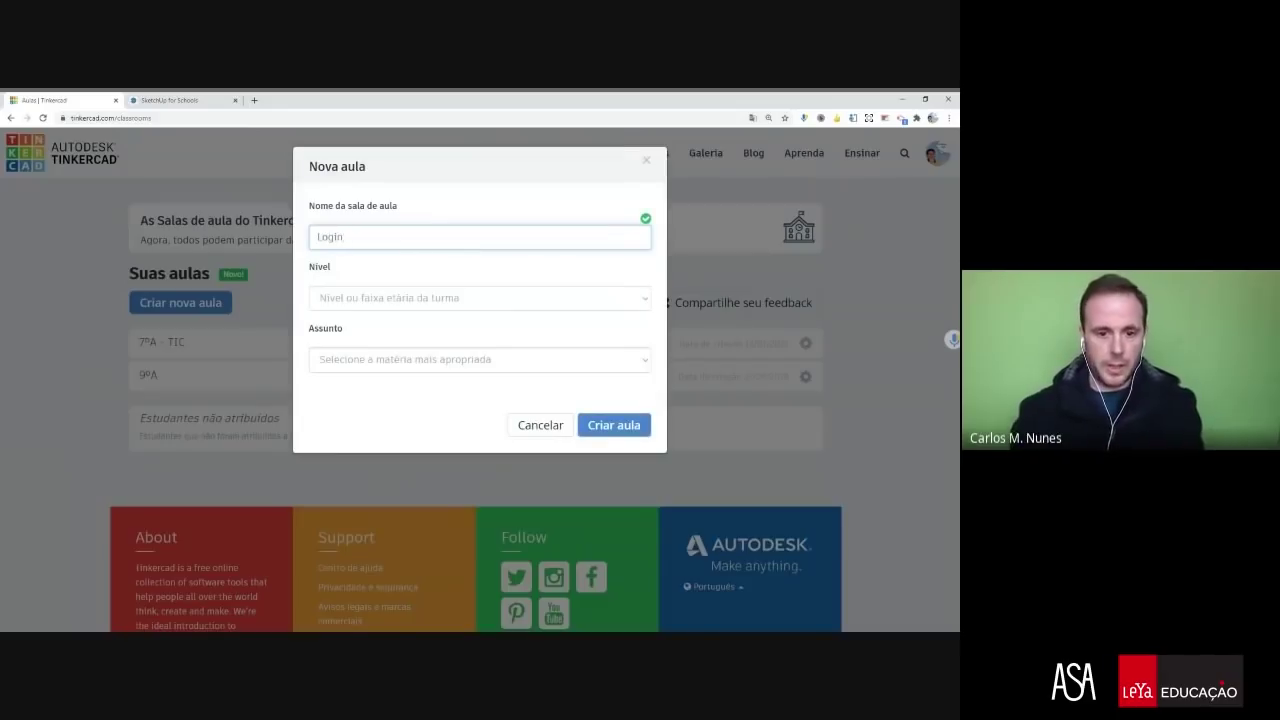
{"action": "left_click", "coordinate": [349, 303]}
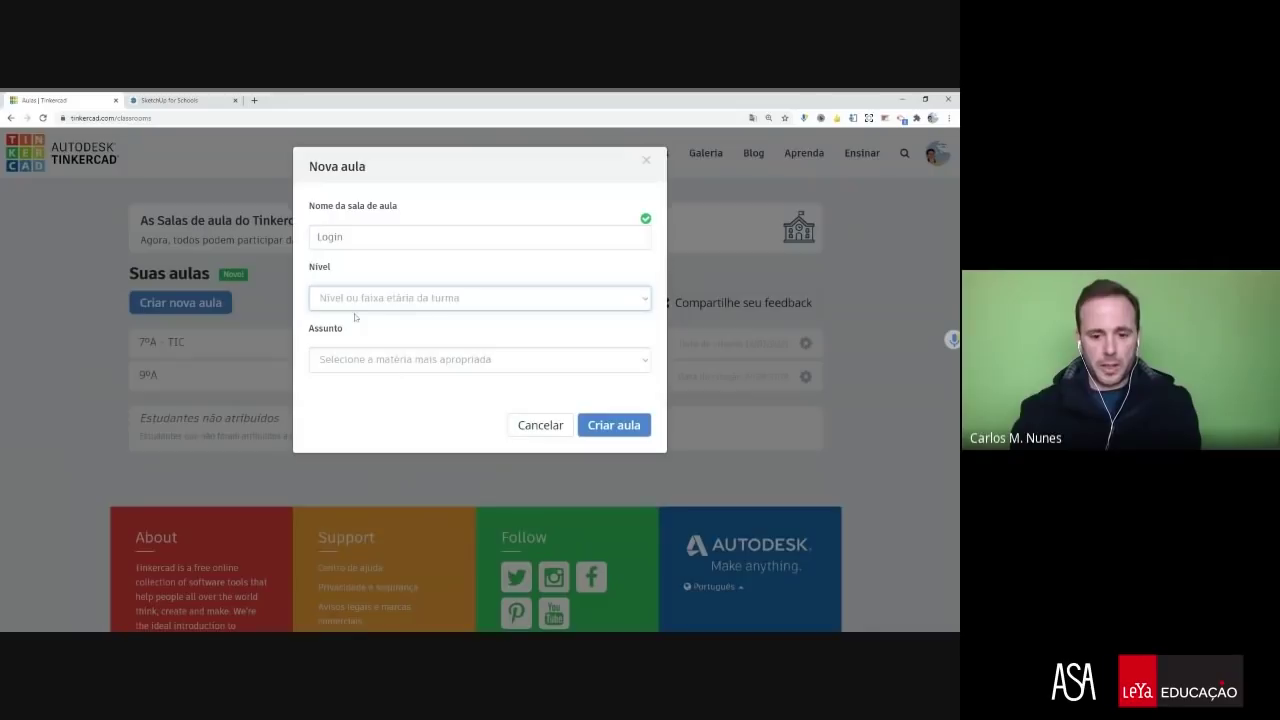
{"action": "left_click", "coordinate": [353, 325]}
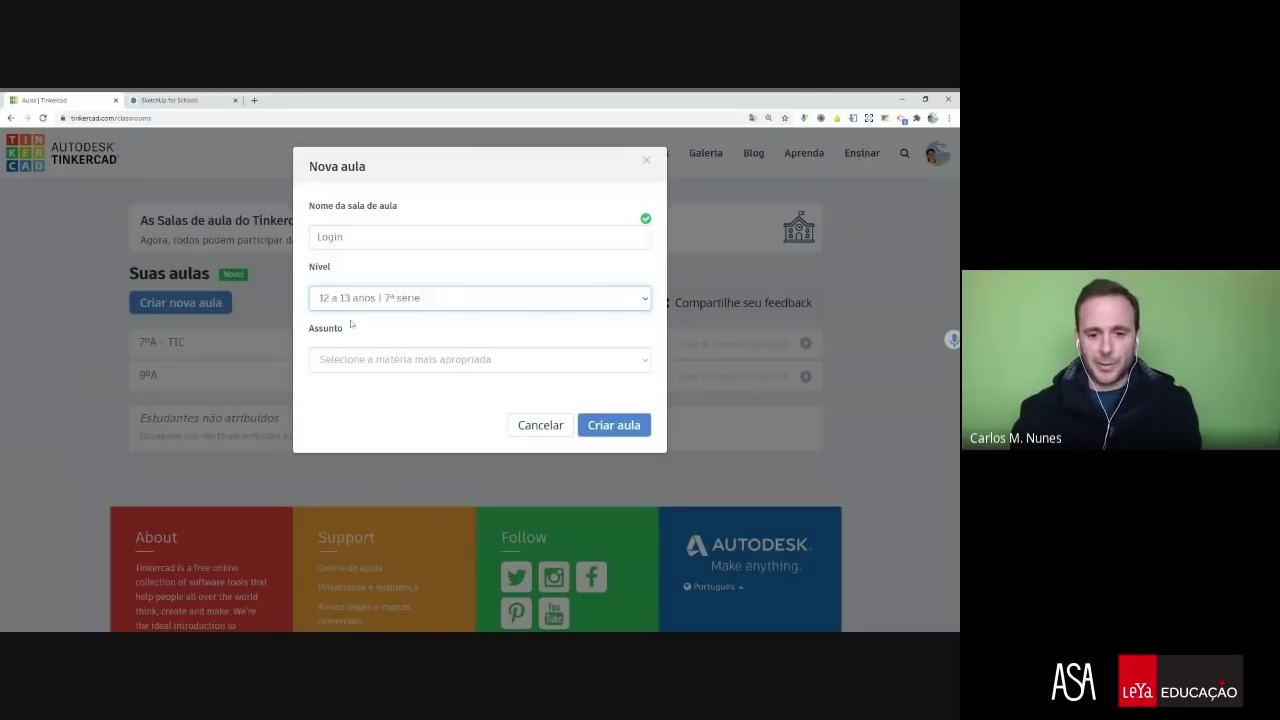
{"action": "left_click", "coordinate": [361, 366]}
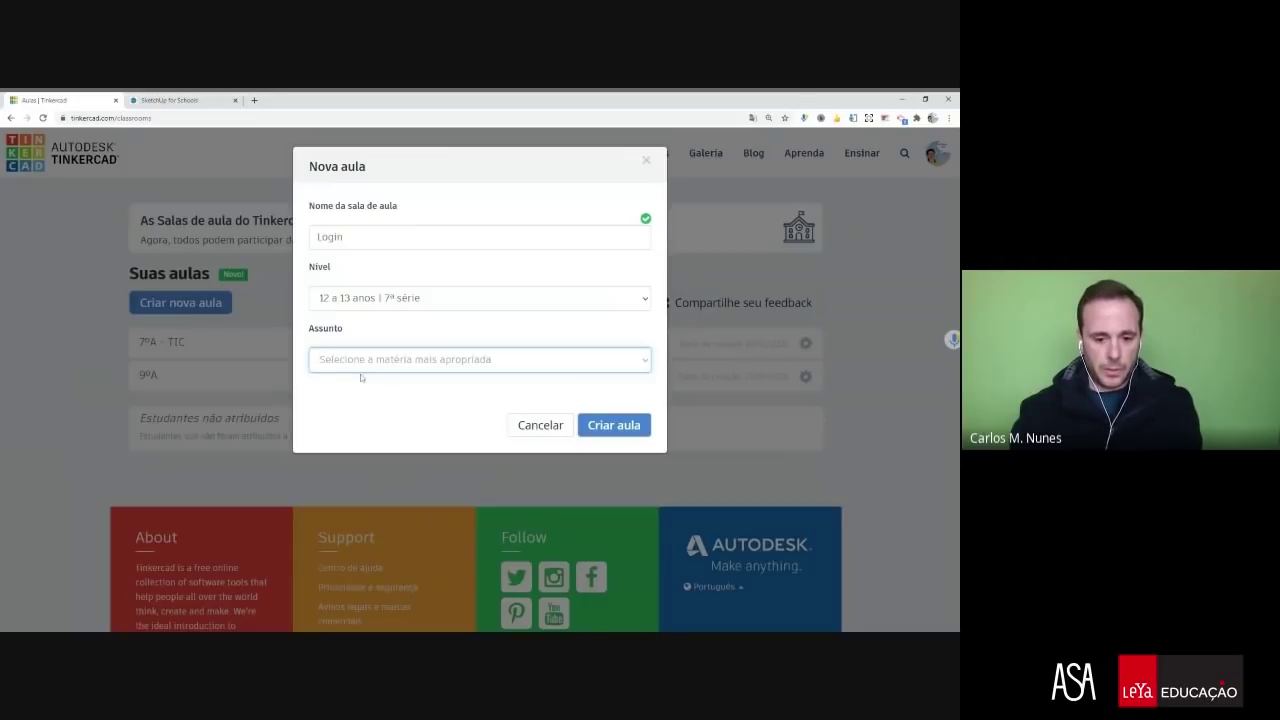
{"action": "left_click", "coordinate": [405, 435]}
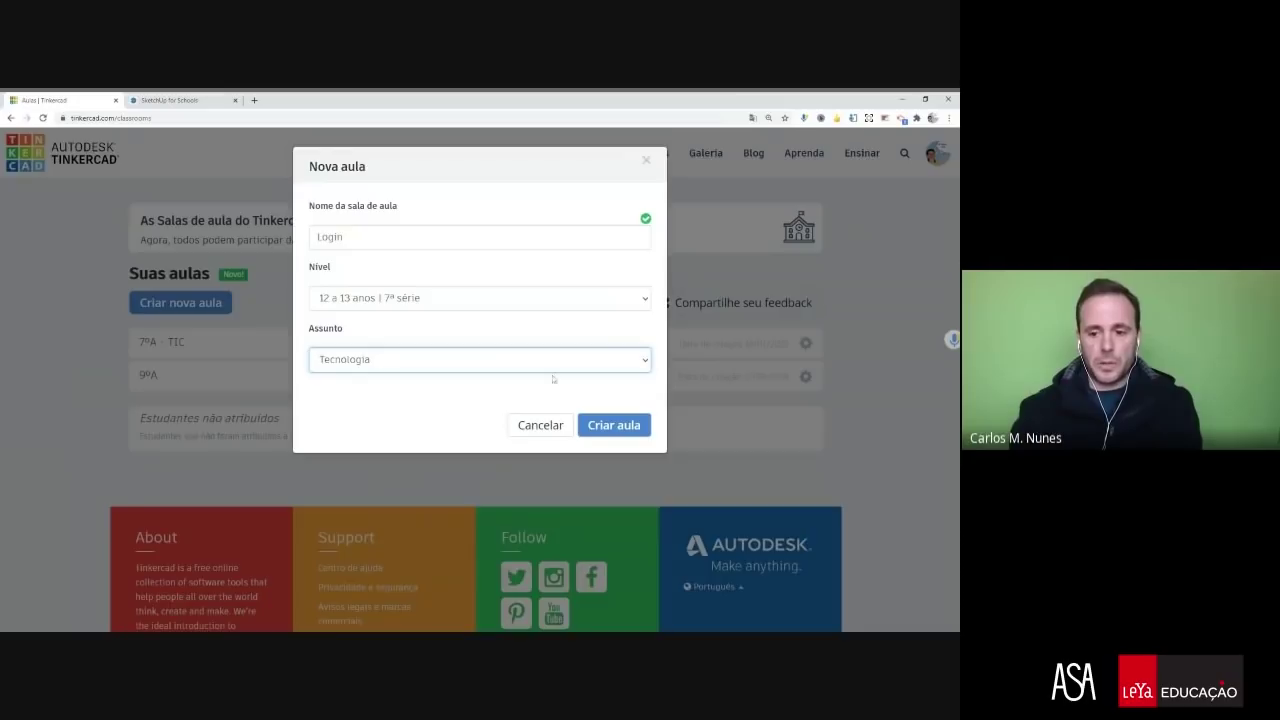
{"action": "left_click", "coordinate": [607, 428]}
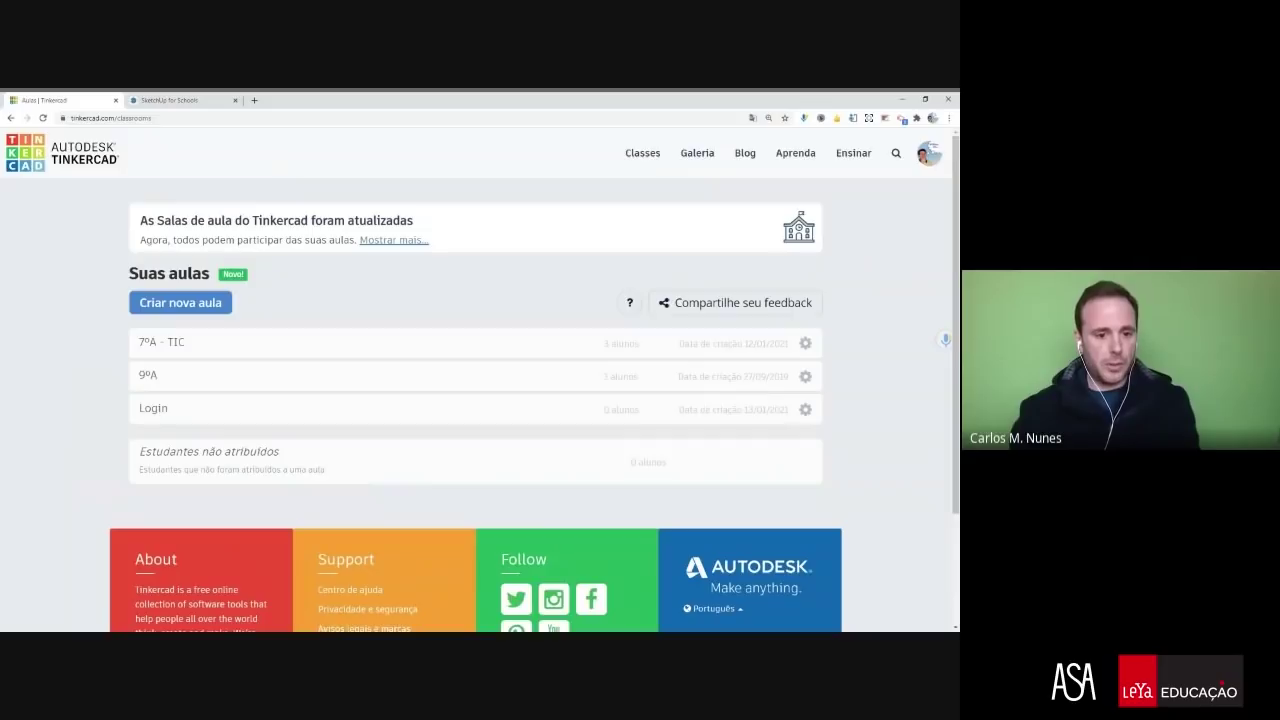
- Open the Login class and enroll two students by pasting their full names as a list
{"action": "left_click", "coordinate": [158, 410]}
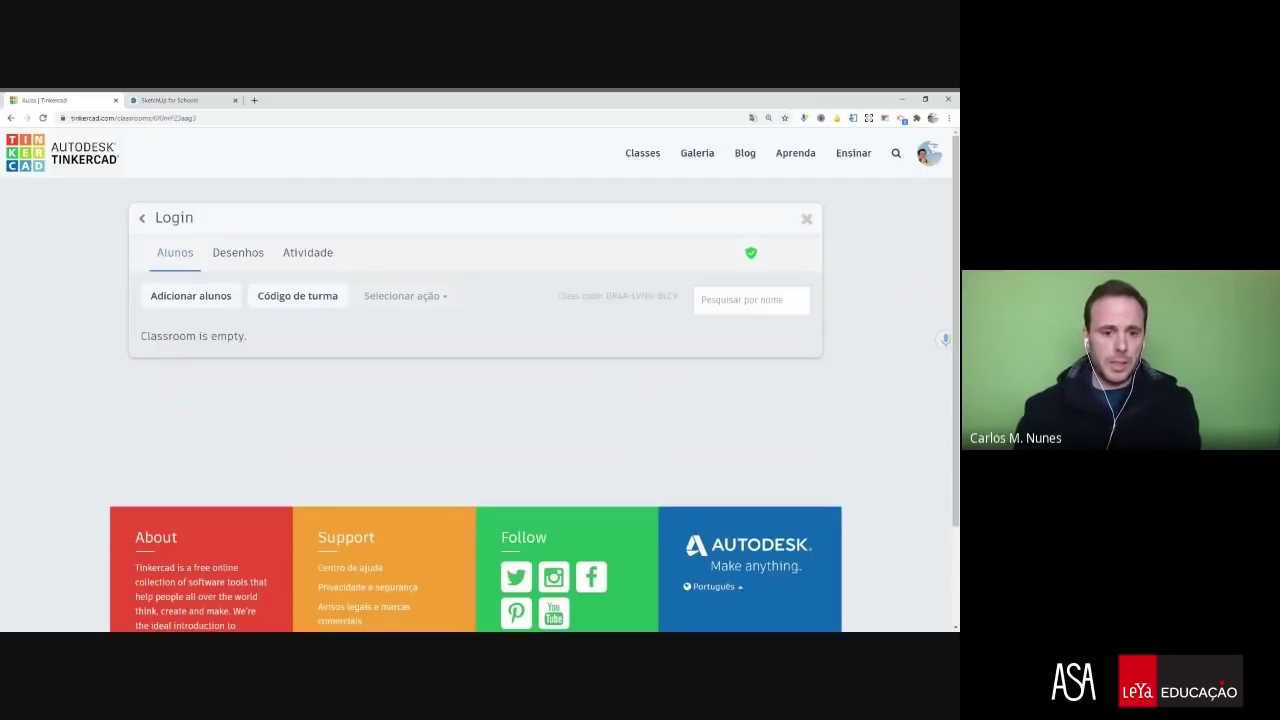
{"action": "left_click", "coordinate": [190, 296]}
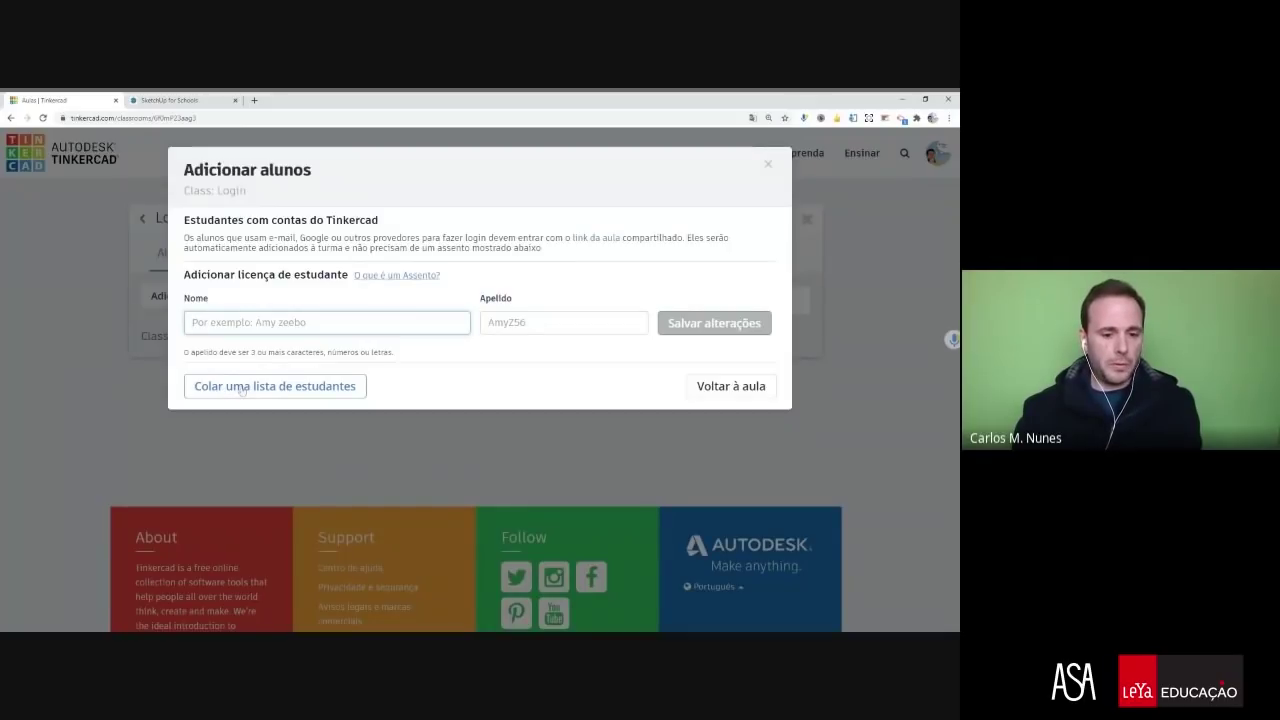
{"action": "left_click", "coordinate": [241, 389]}
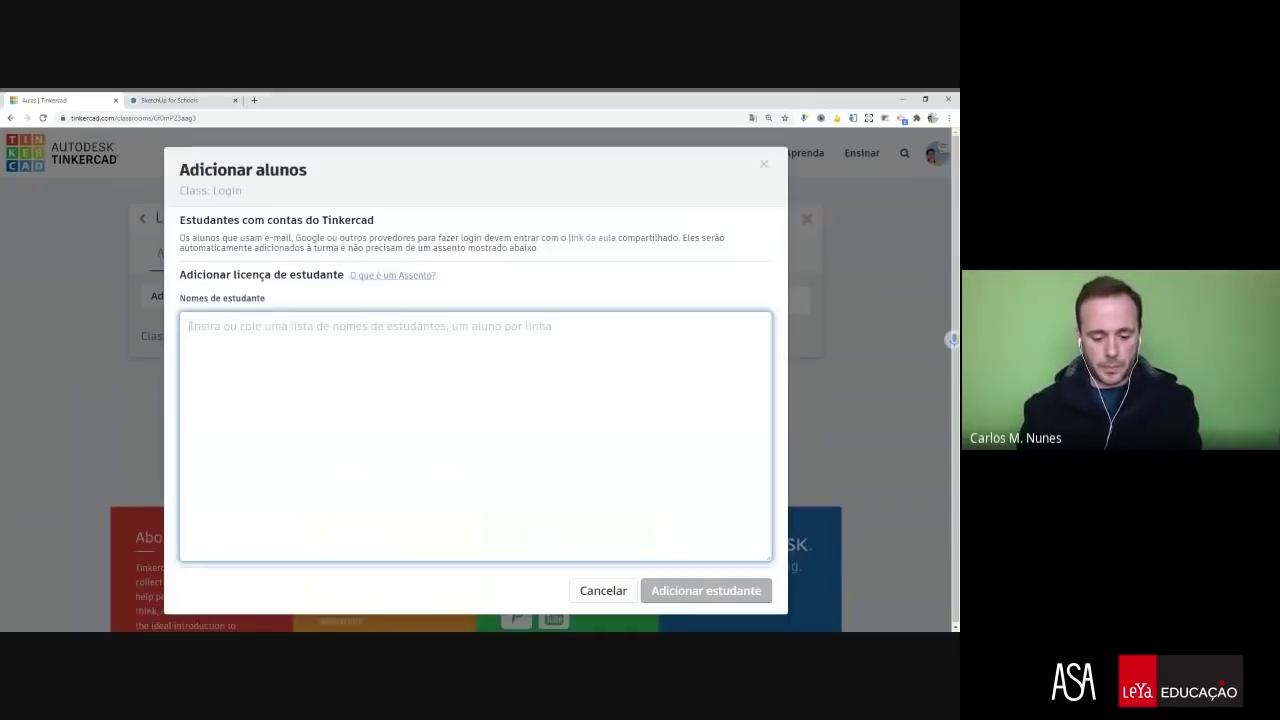
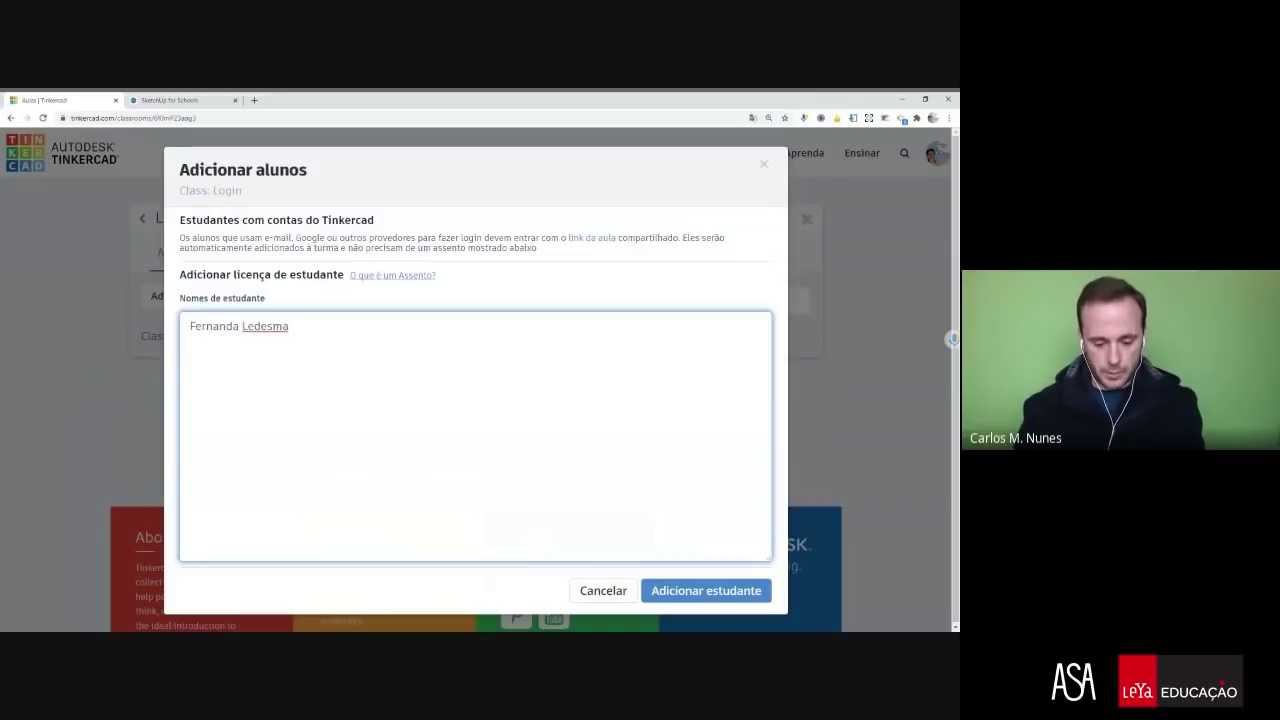
{"action": "key", "text": "Return"}
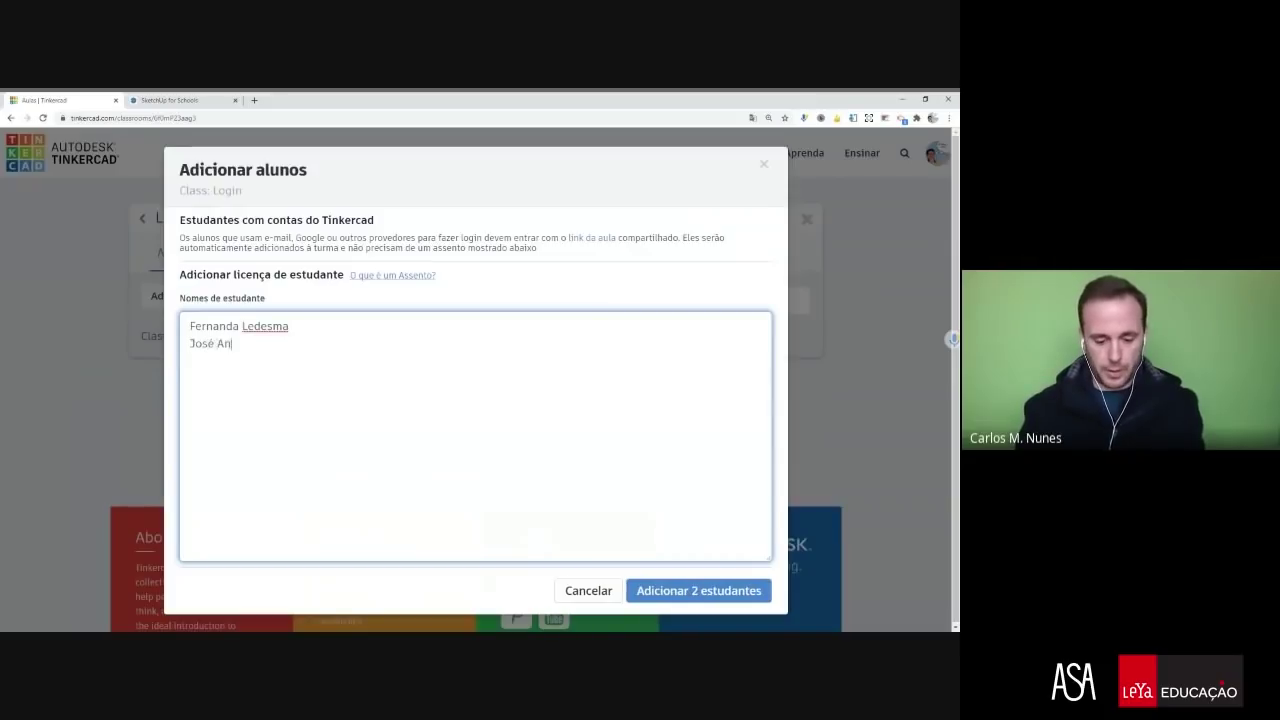
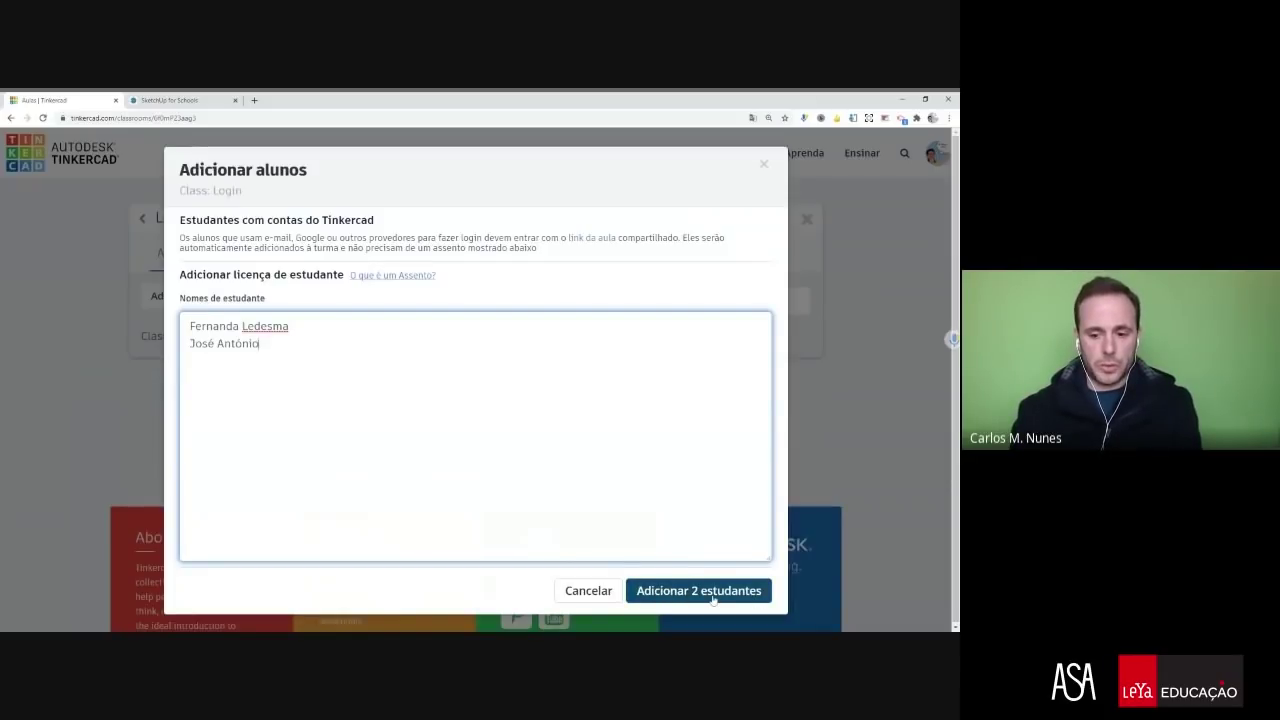
{"action": "left_click", "coordinate": [711, 592]}
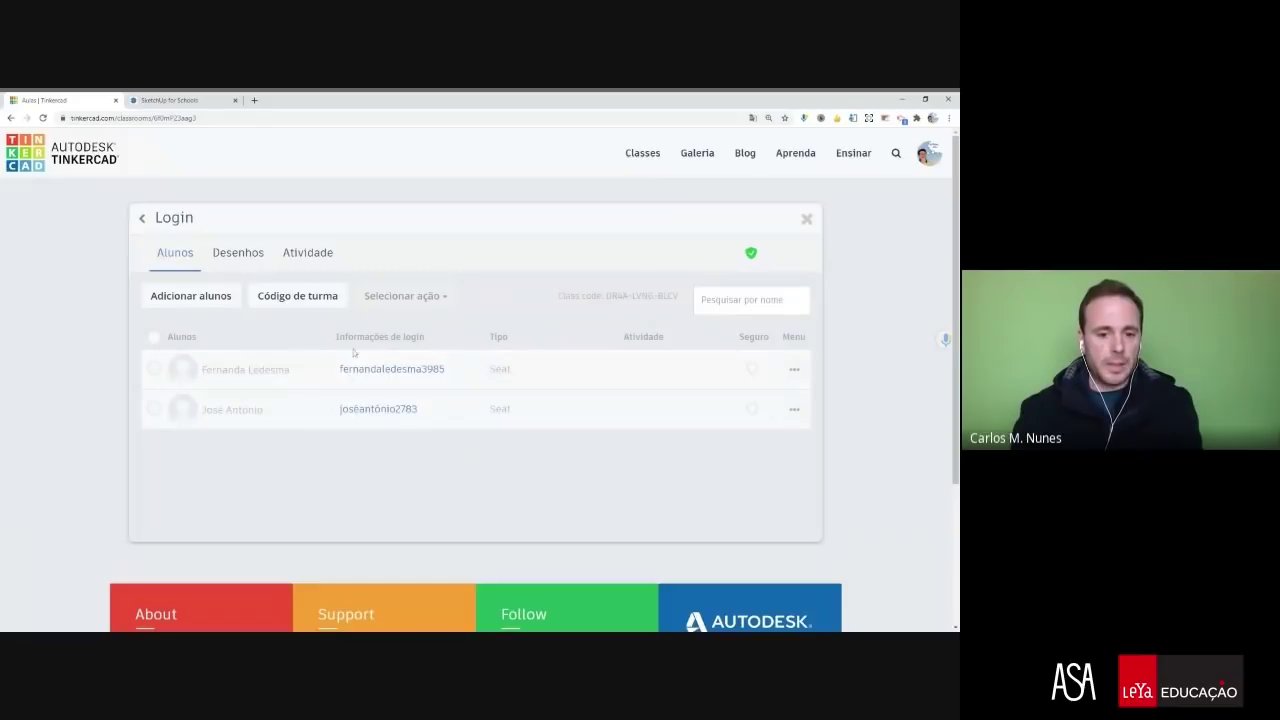
- Highlight the Login class code shown beside the search box
{"action": "mouse_move", "coordinate": [348, 378]}
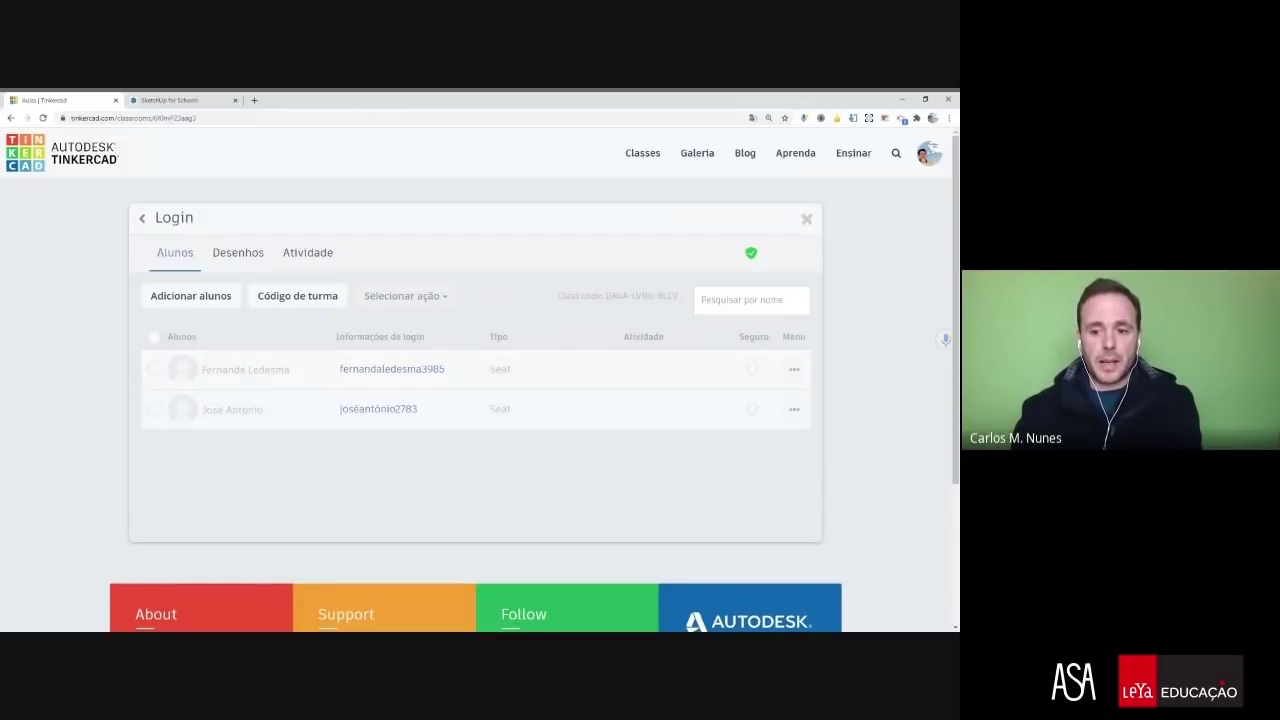
{"action": "left_click_drag", "start_coordinate": [606, 296], "coordinate": [678, 296]}
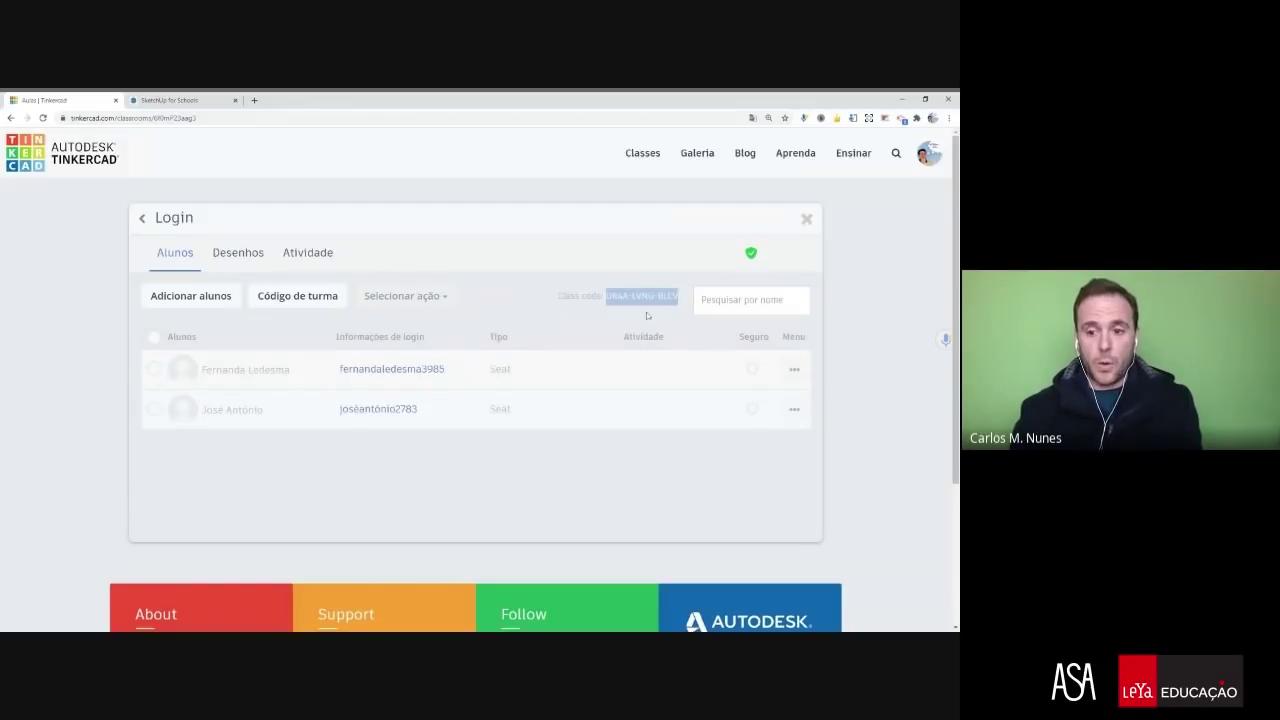
{"action": "mouse_move", "coordinate": [409, 370]}
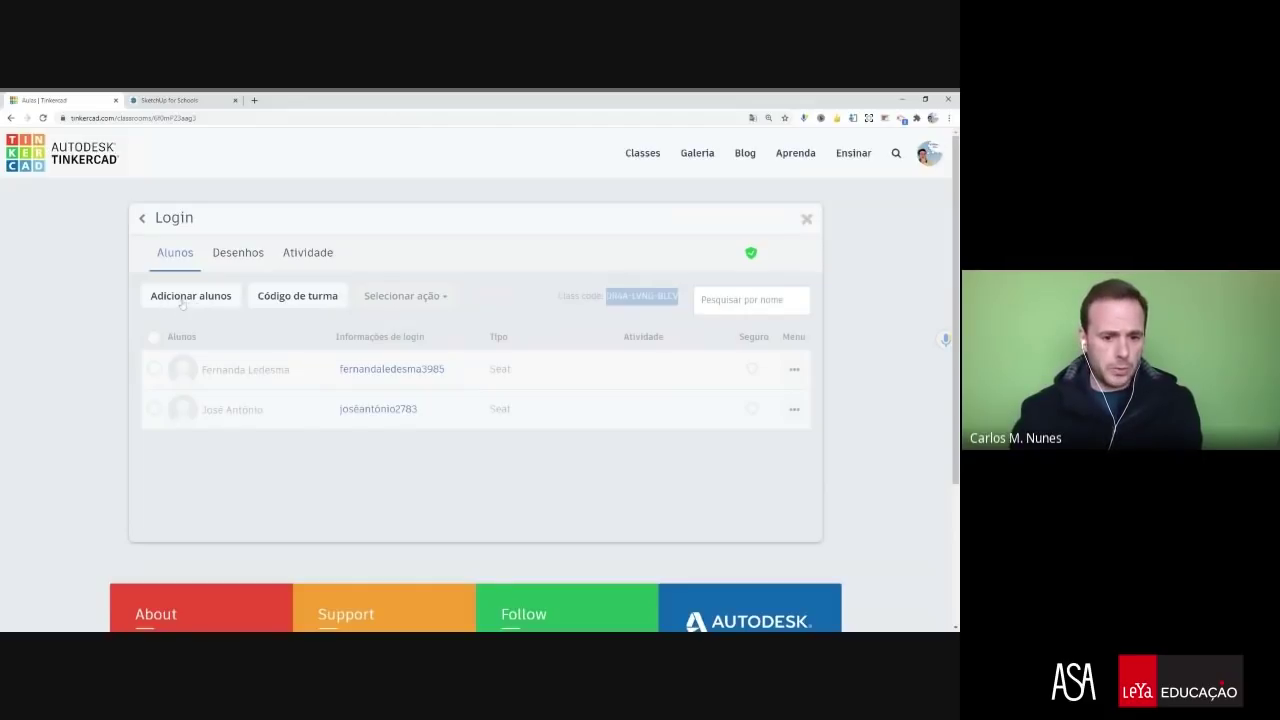
- Add a third student by full name with the auto-generated nickname, then close Adicionar alunos
{"action": "left_click", "coordinate": [175, 300]}
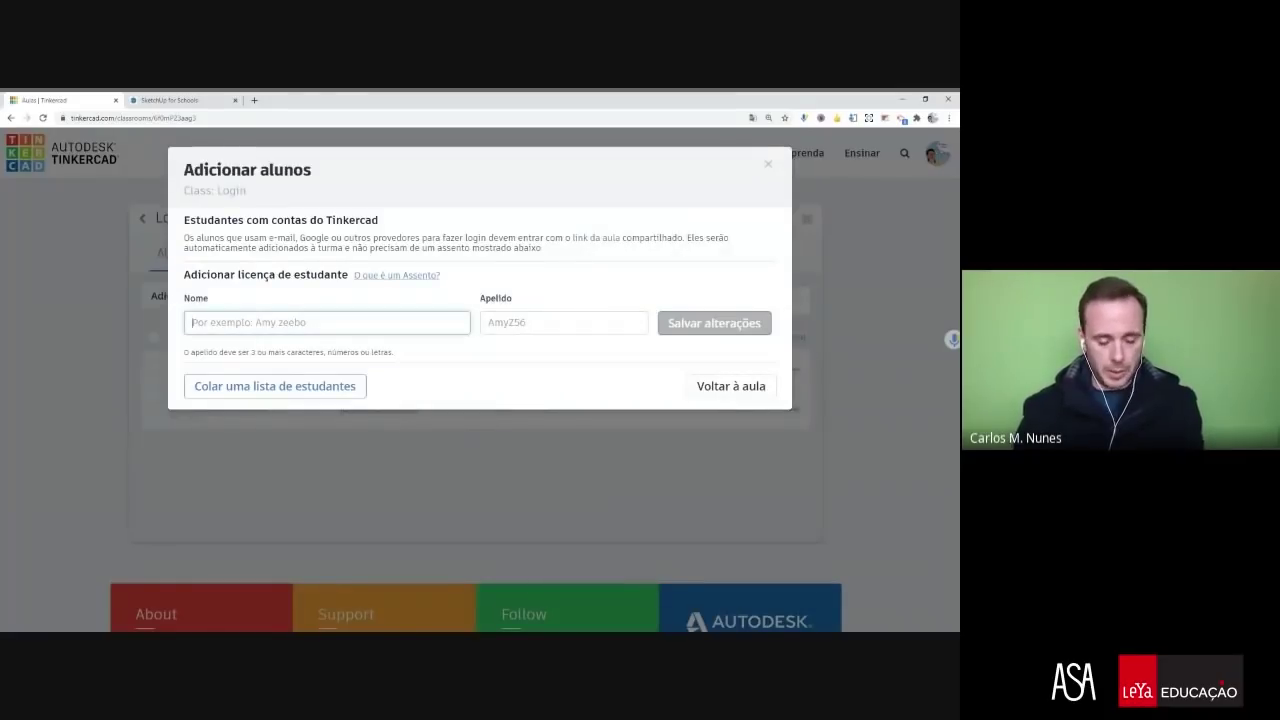
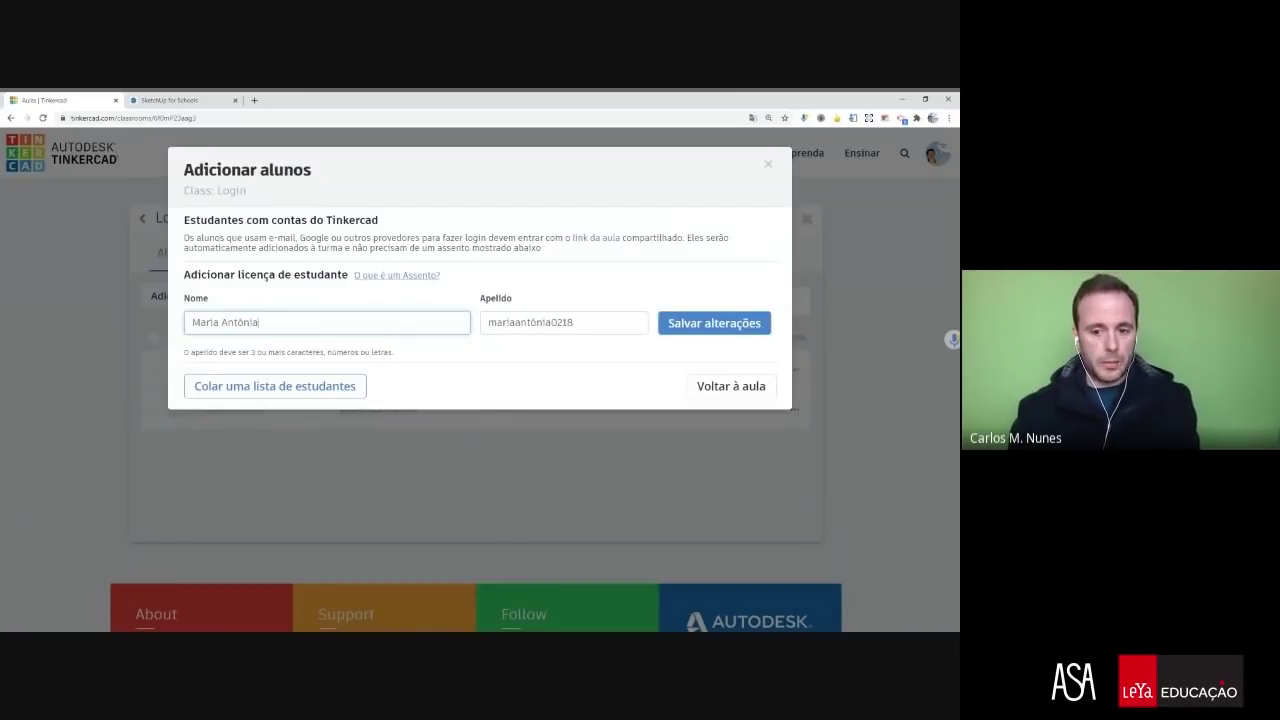
{"action": "left_click_drag", "start_coordinate": [573, 322], "coordinate": [488, 322]}
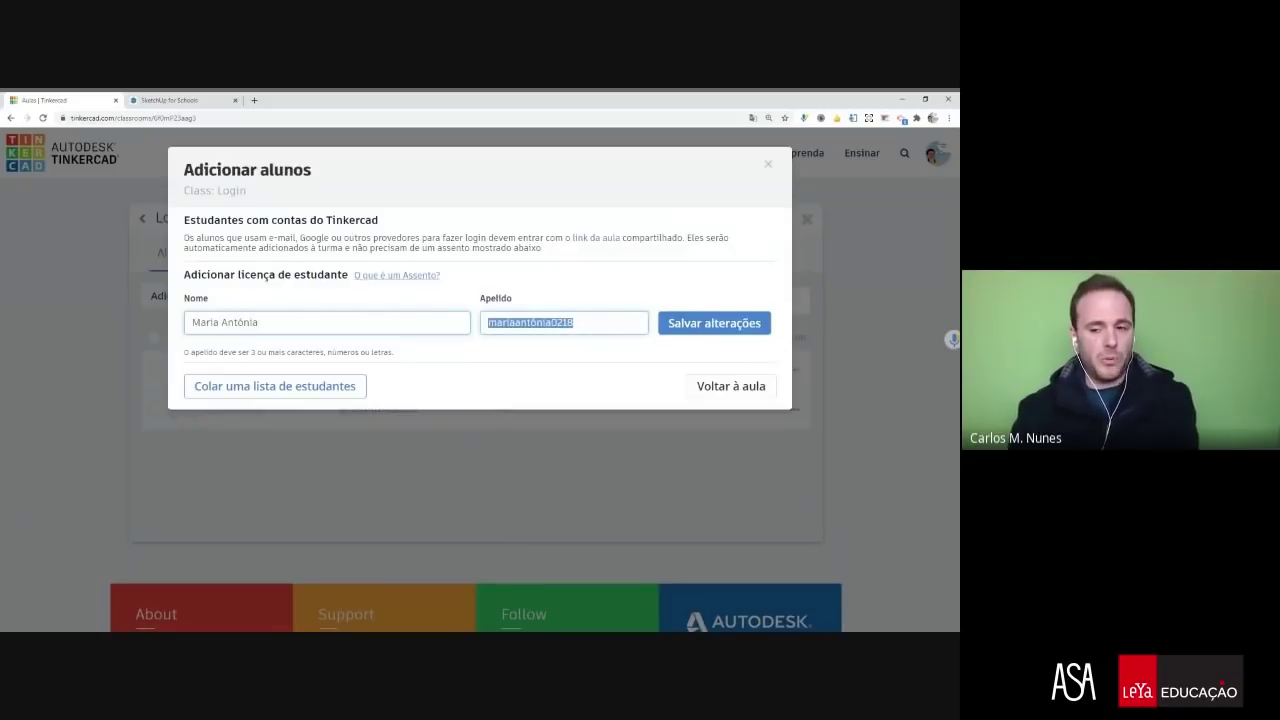
{"action": "left_click", "coordinate": [702, 326]}
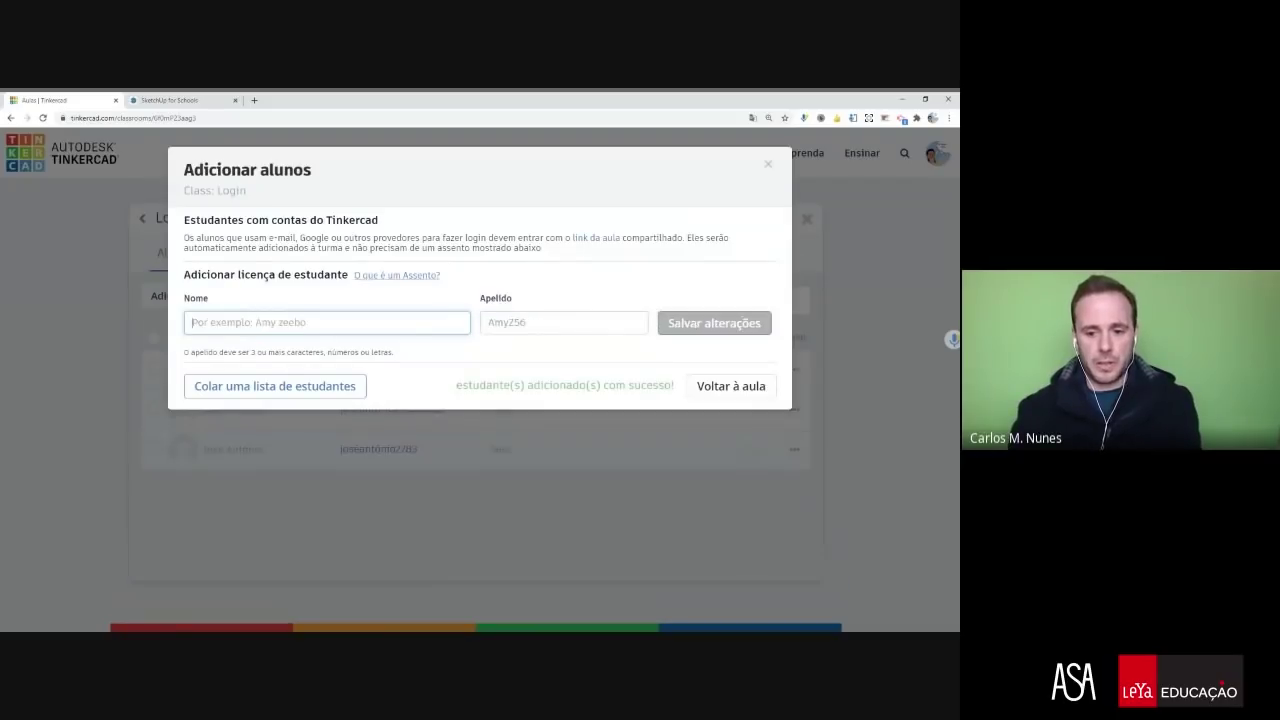
{"action": "left_click", "coordinate": [768, 165]}
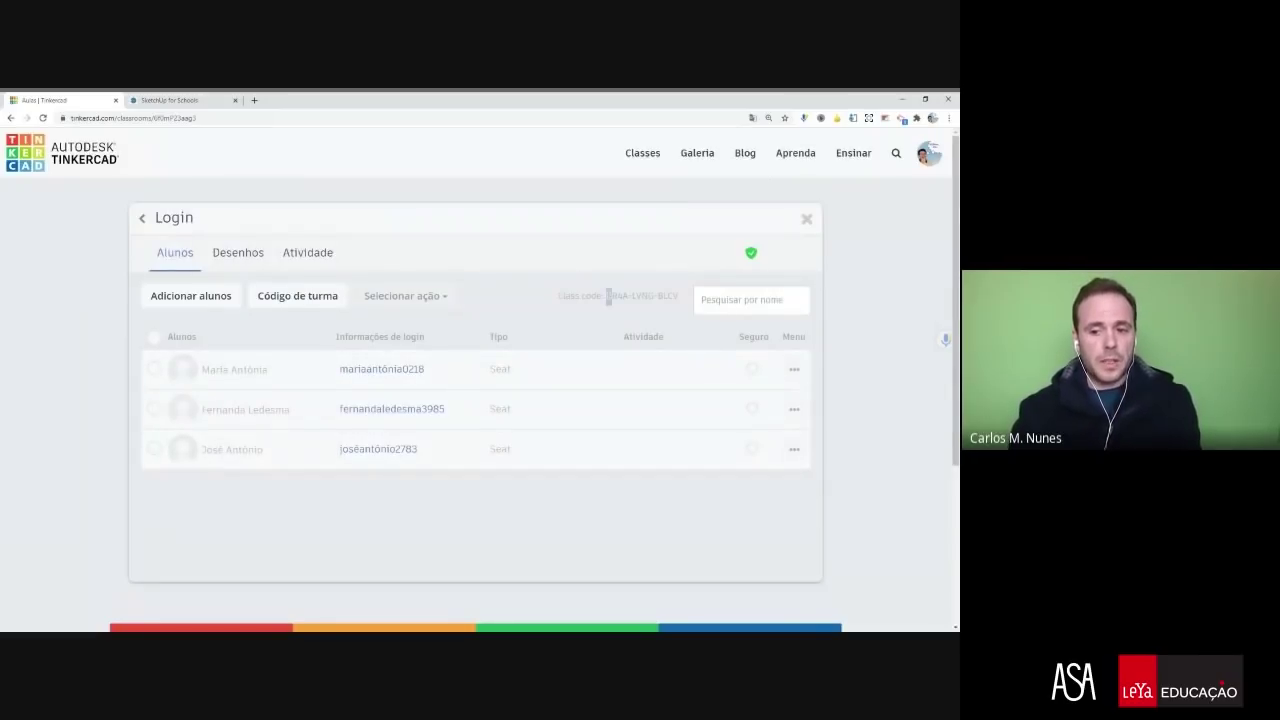
- Highlight the Login class code to copy it
{"action": "left_click_drag", "start_coordinate": [607, 296], "coordinate": [679, 297]}
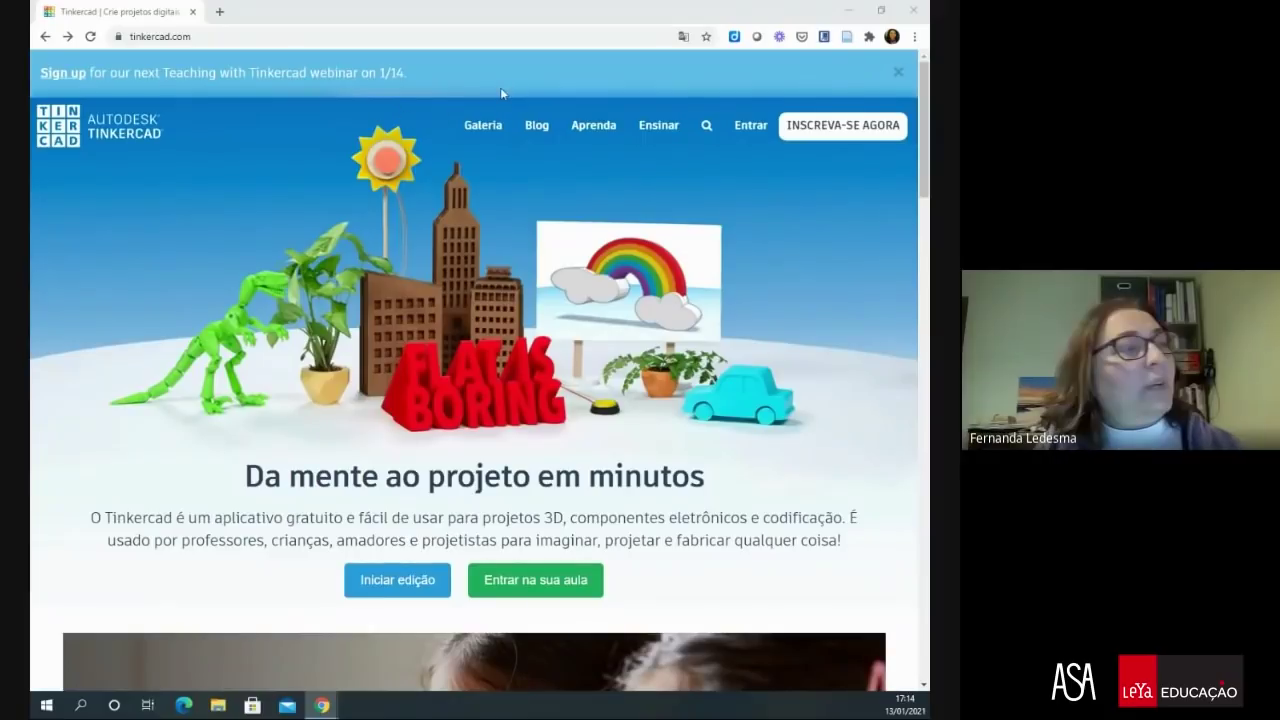
- Via Inscreva-se agora, join the class as a student by pasting the class code
{"action": "left_click", "coordinate": [848, 135]}
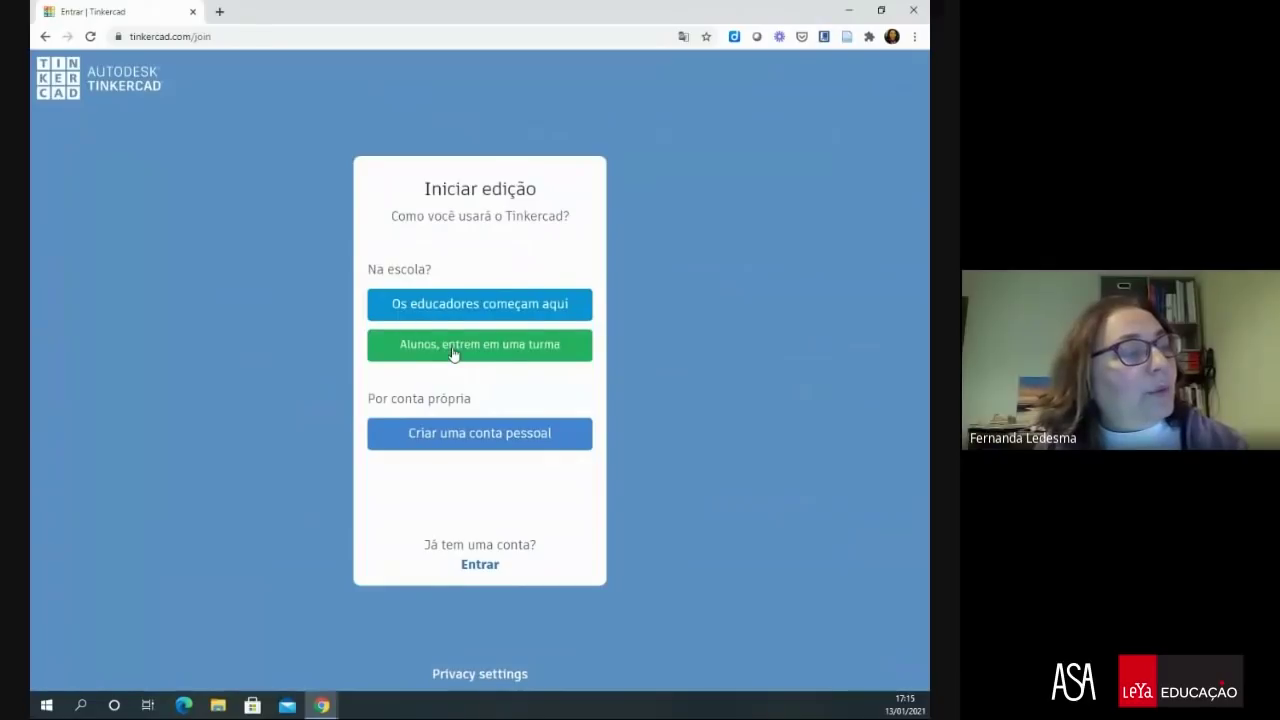
{"action": "left_click", "coordinate": [494, 355]}
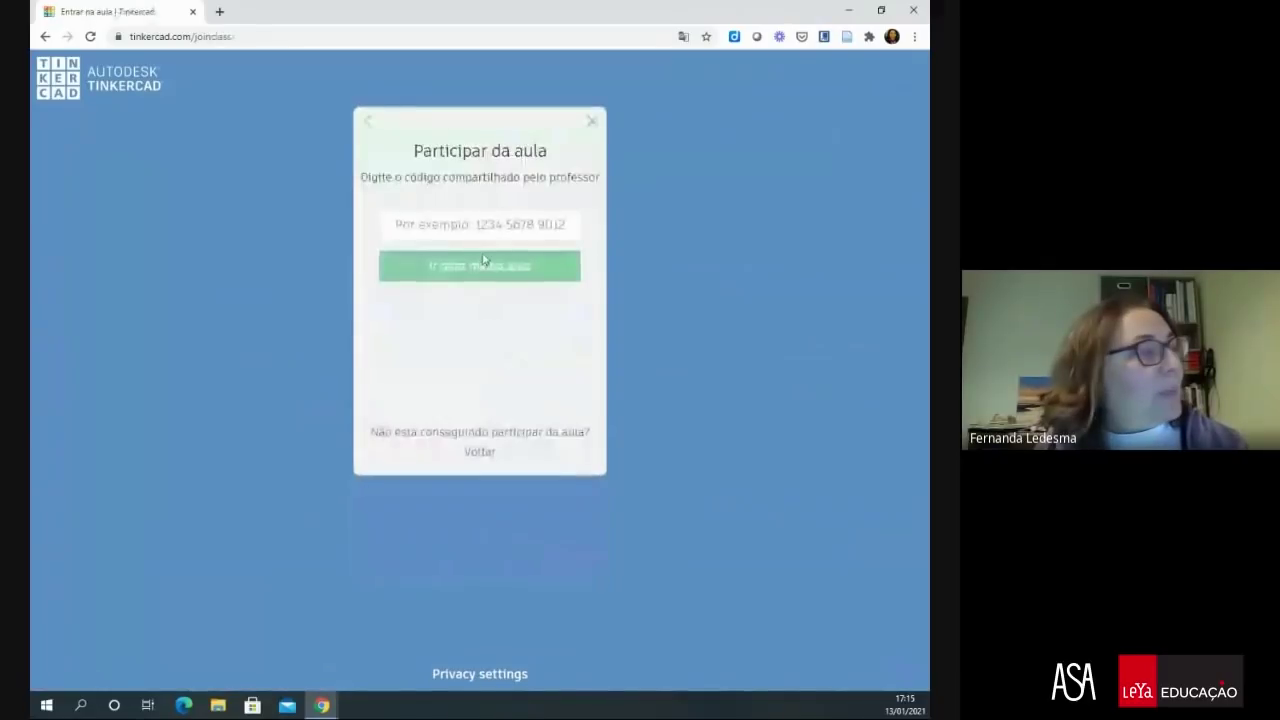
{"action": "left_click", "coordinate": [442, 220]}
{"action": "key", "text": "ctrl+v"}
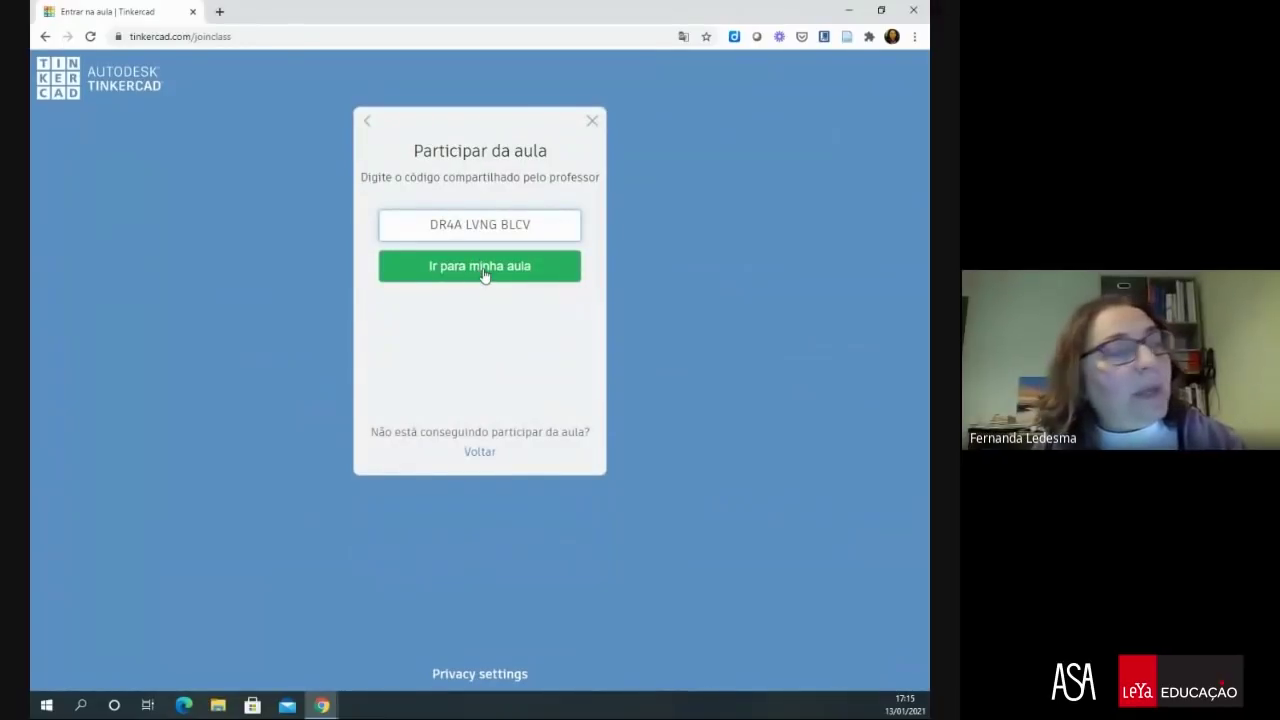
{"action": "left_click", "coordinate": [484, 273]}
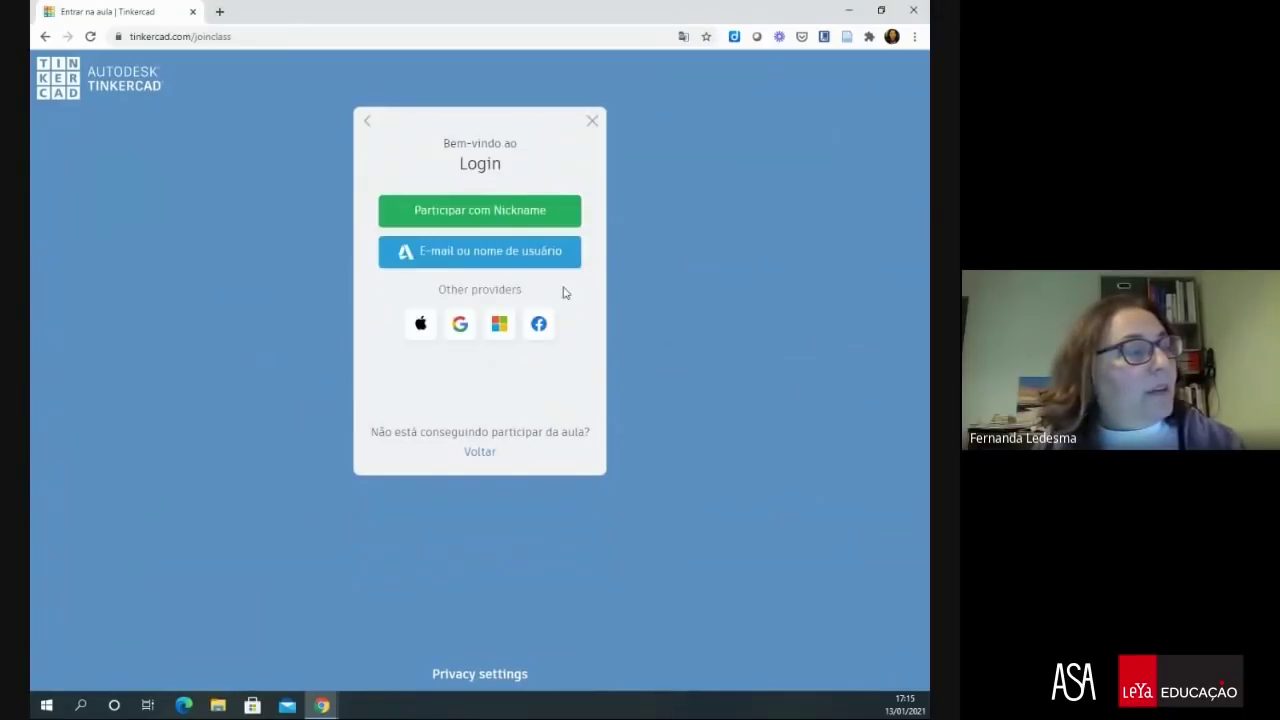
- Sign in with the student's pasted nickname using Participar com Nickname
{"action": "left_click", "coordinate": [519, 214]}
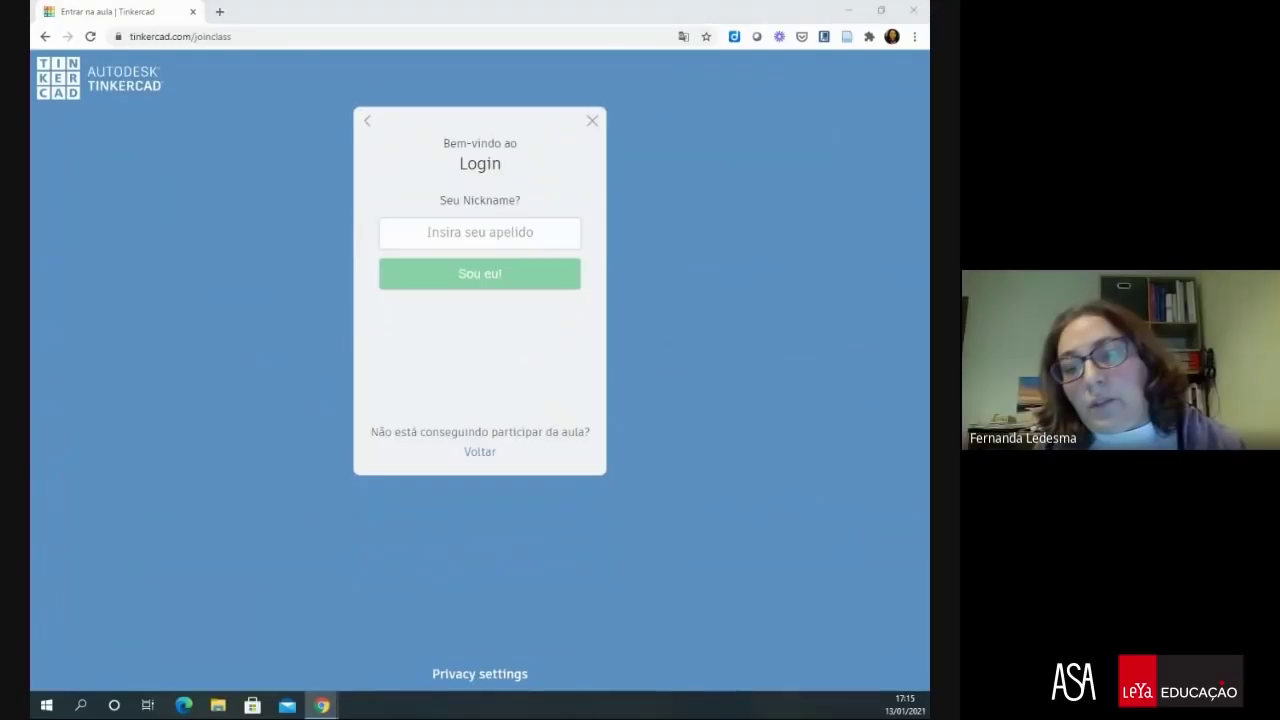
{"action": "left_click", "coordinate": [490, 230]}
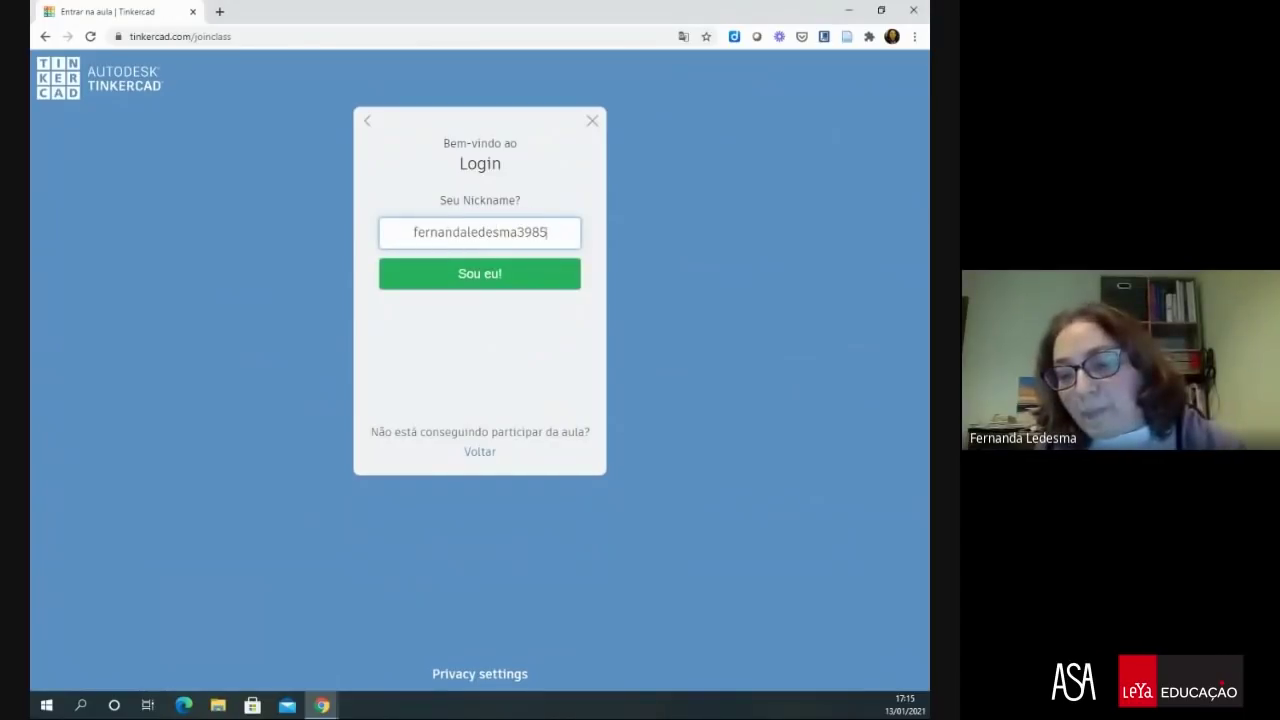
{"action": "left_click", "coordinate": [486, 277]}
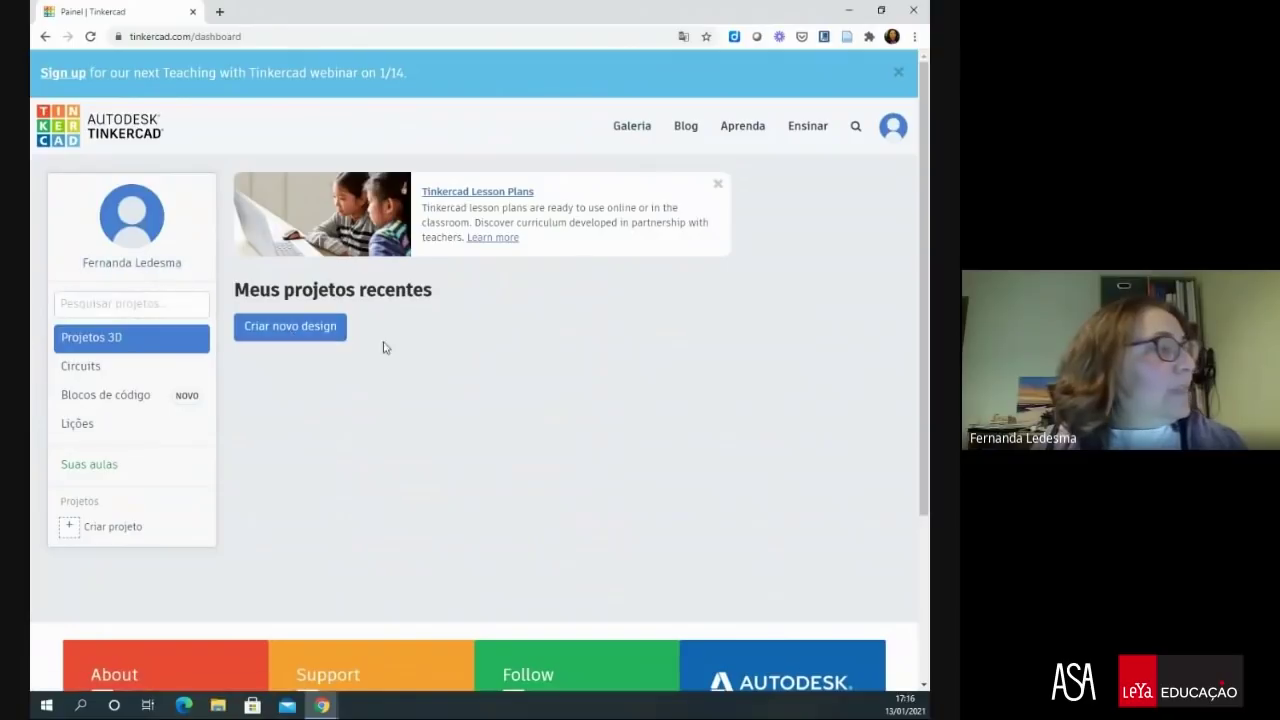
- Start a blank 3D design with Criar novo design under Projetos 3D
{"action": "left_click", "coordinate": [296, 334]}
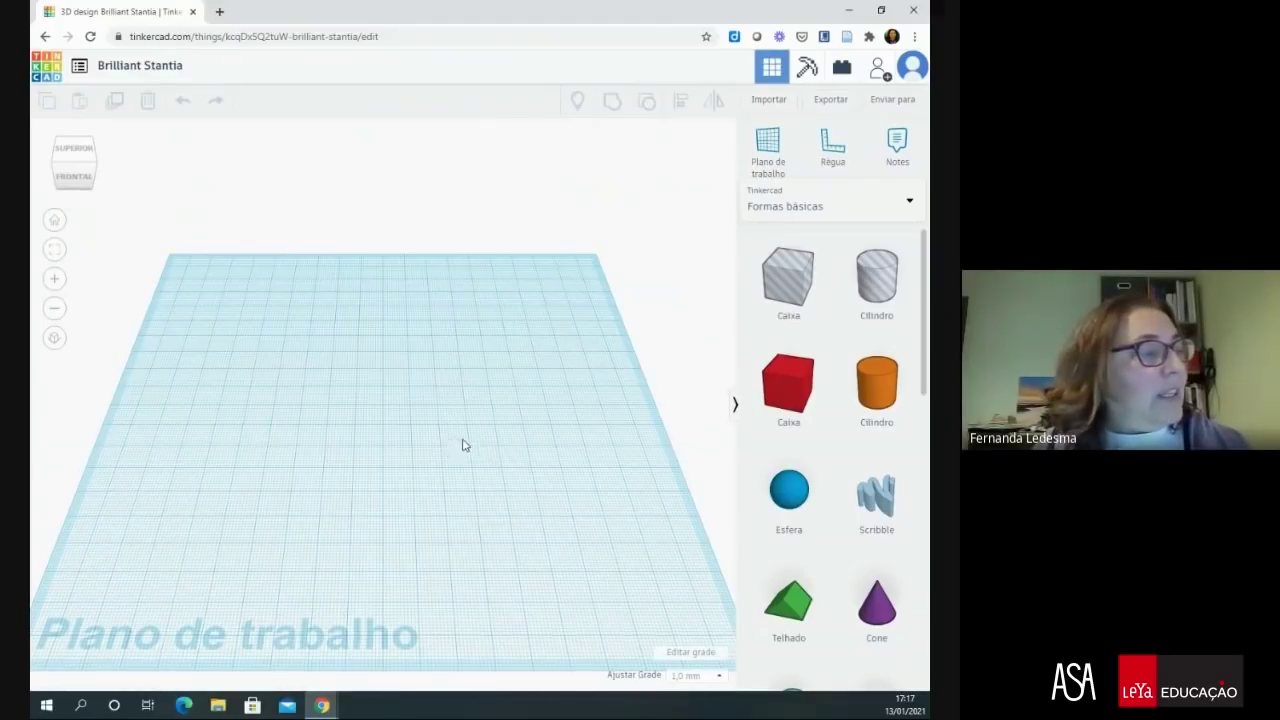
{"action": "right_click_drag", "start_coordinate": [466, 443], "coordinate": [448, 461]}
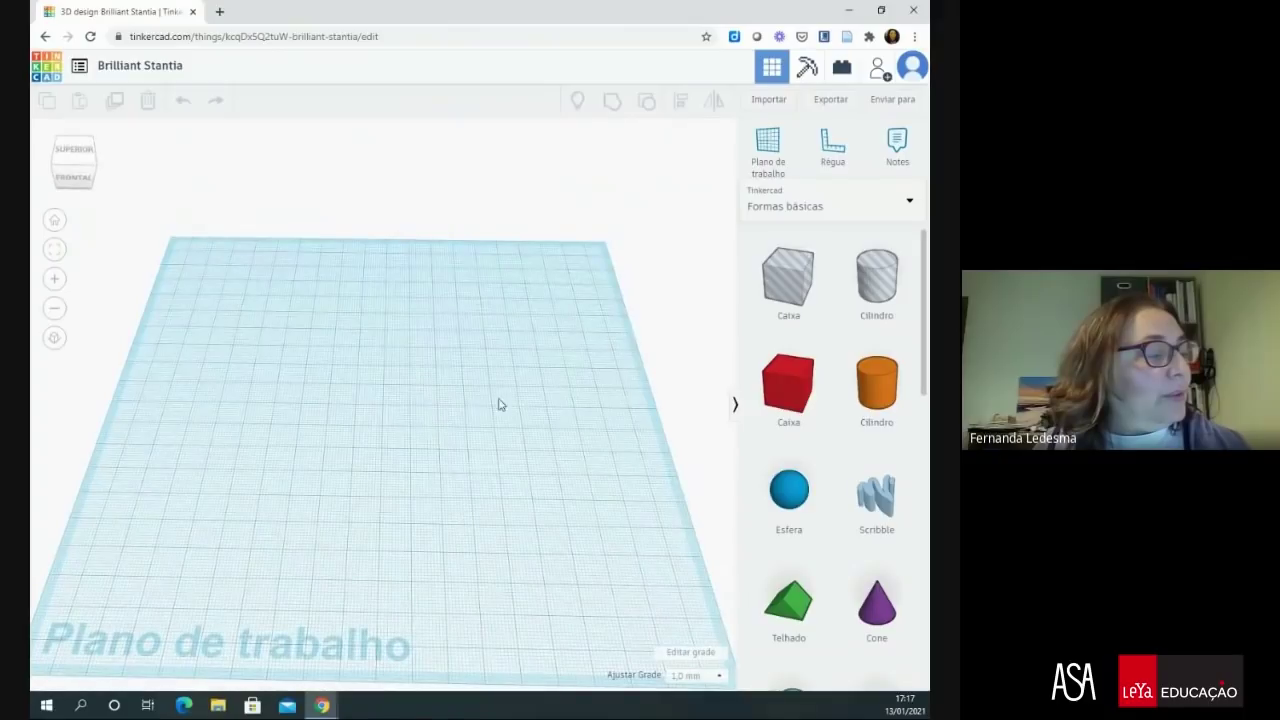
{"action": "left_click", "coordinate": [718, 675]}
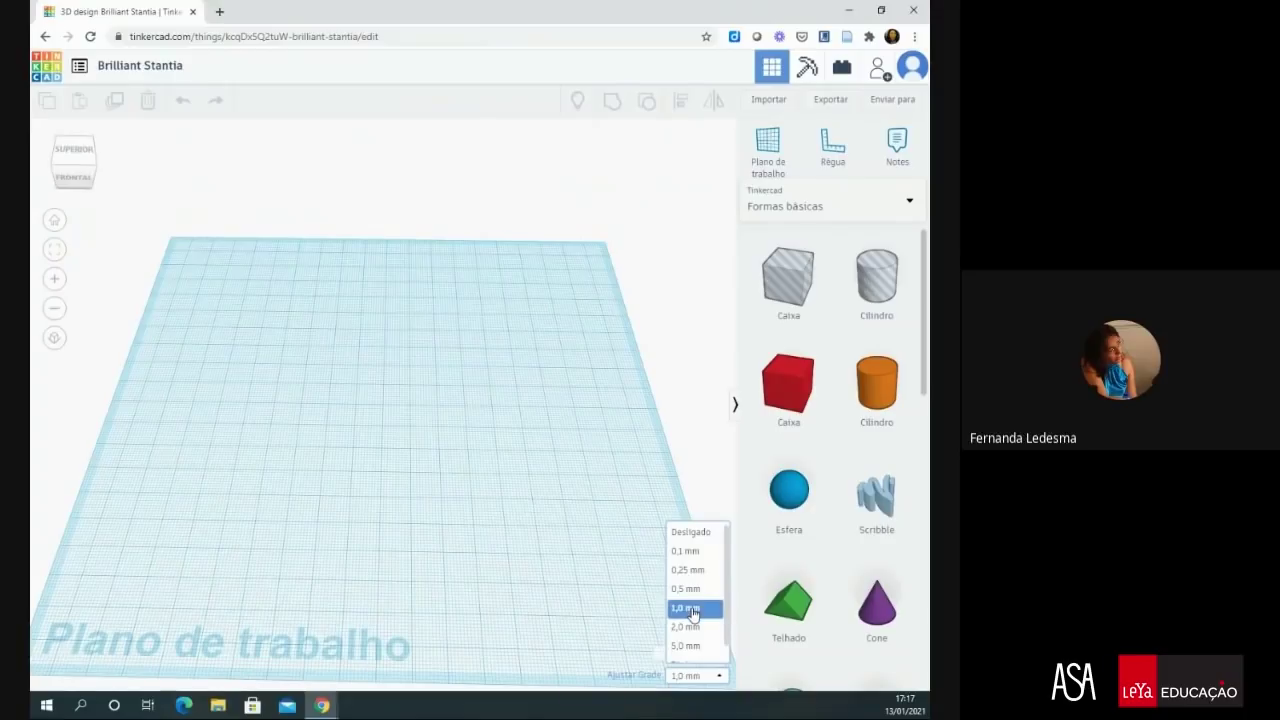
{"action": "left_click", "coordinate": [692, 610]}
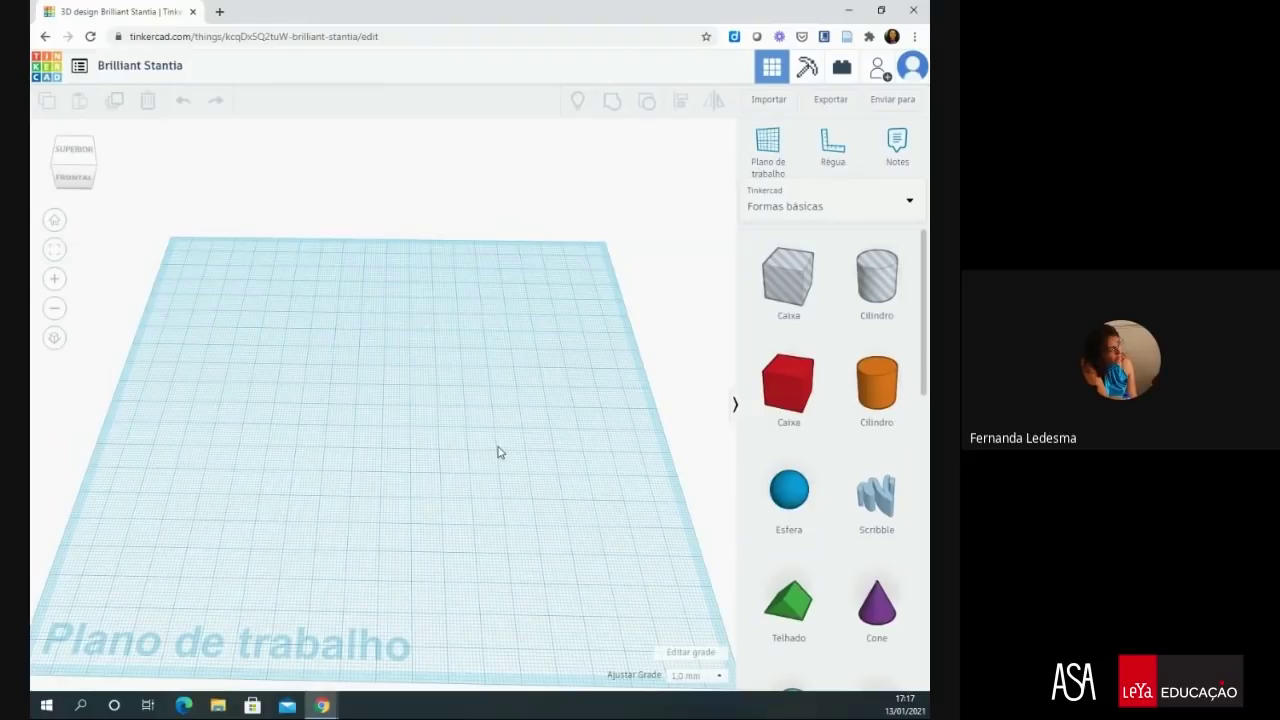
{"action": "scroll", "coordinate": [500, 450], "scroll_direction": "down", "scroll_amount": 5}
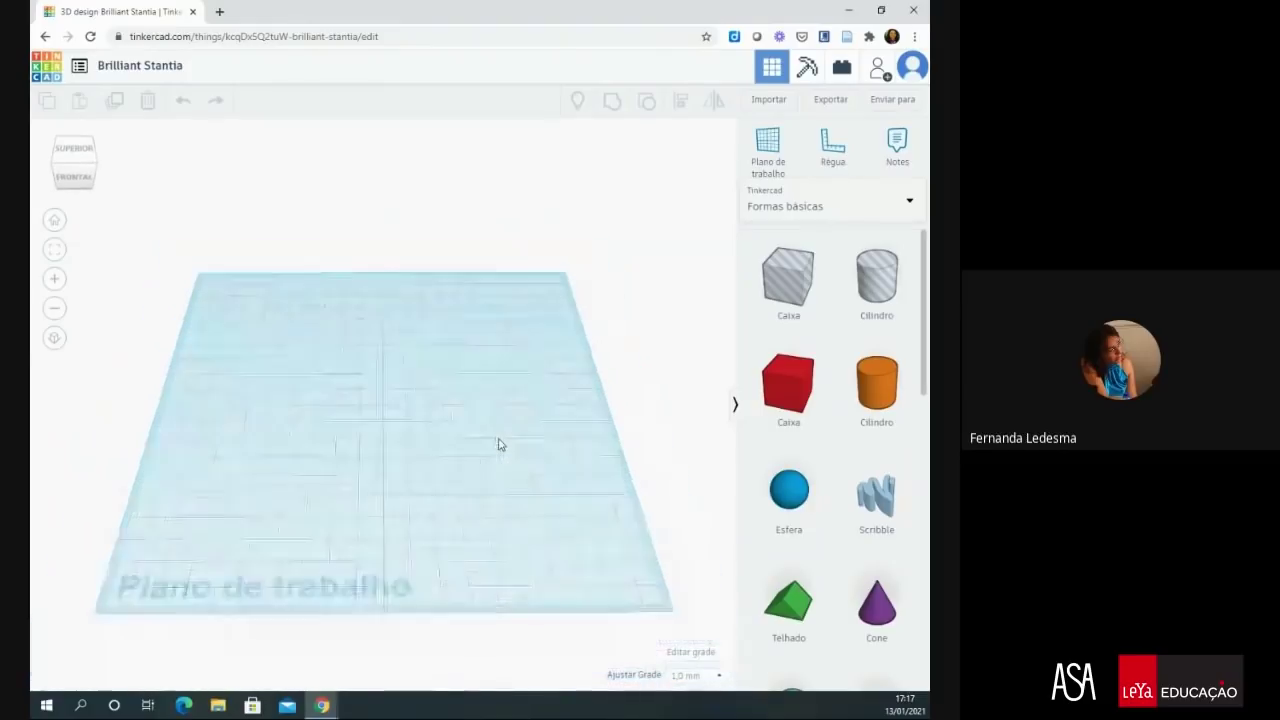
{"action": "scroll", "coordinate": [500, 445], "scroll_direction": "up", "scroll_amount": 5}
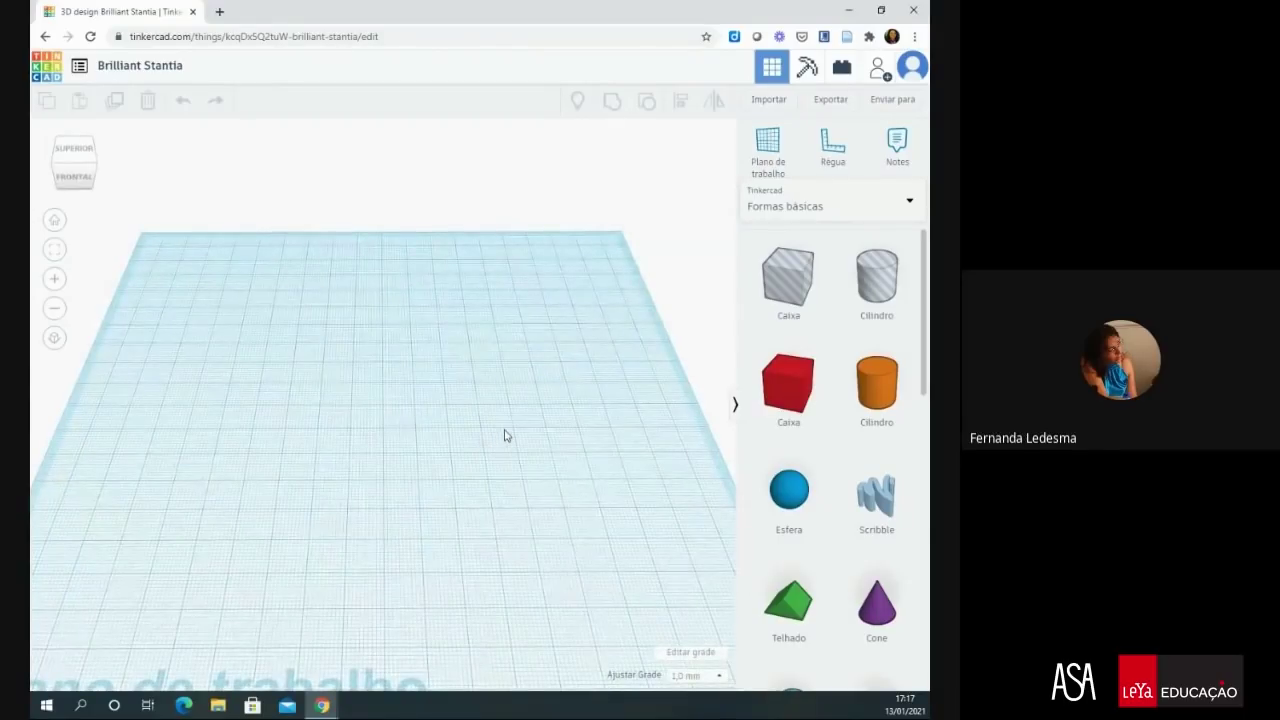
{"action": "mouse_move", "coordinate": [505, 437]}
{"action": "right_mouse_down"}
{"action": "mouse_move", "coordinate": [491, 435]}
{"action": "mouse_move", "coordinate": [504, 432]}
{"action": "right_mouse_up"}
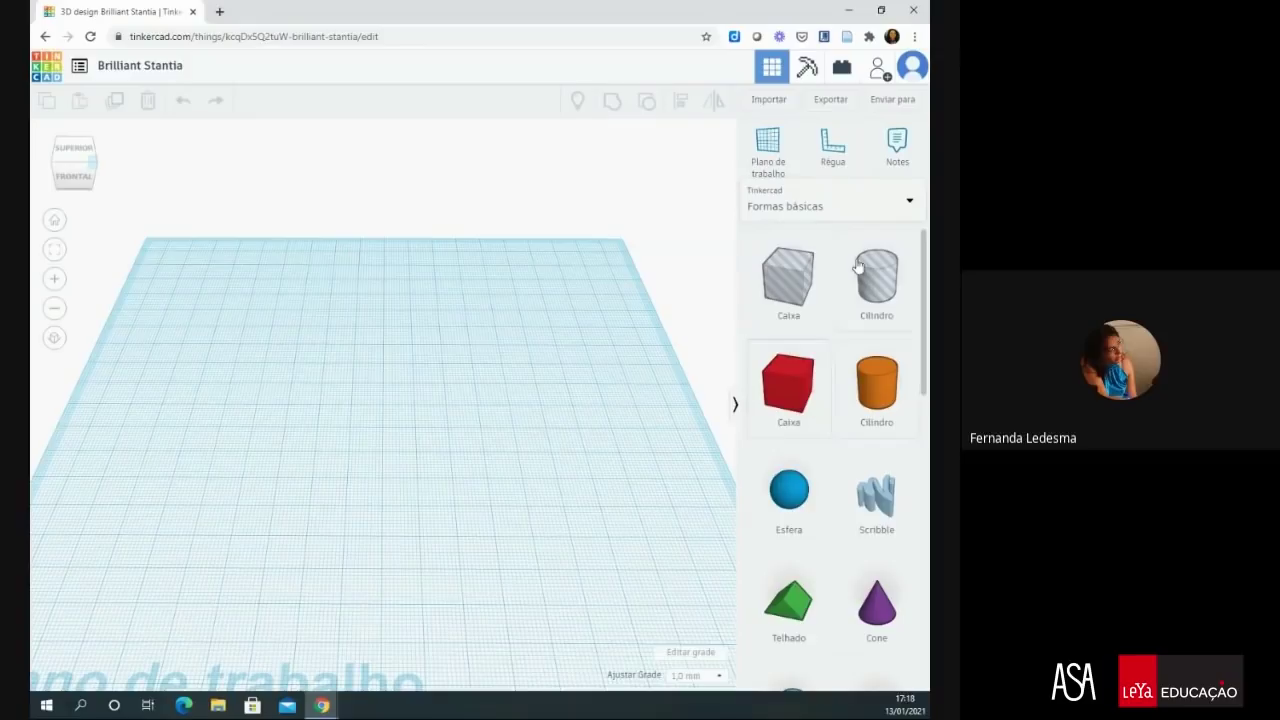
{"action": "scroll", "coordinate": [880, 270], "scroll_direction": "down", "scroll_amount": 5}
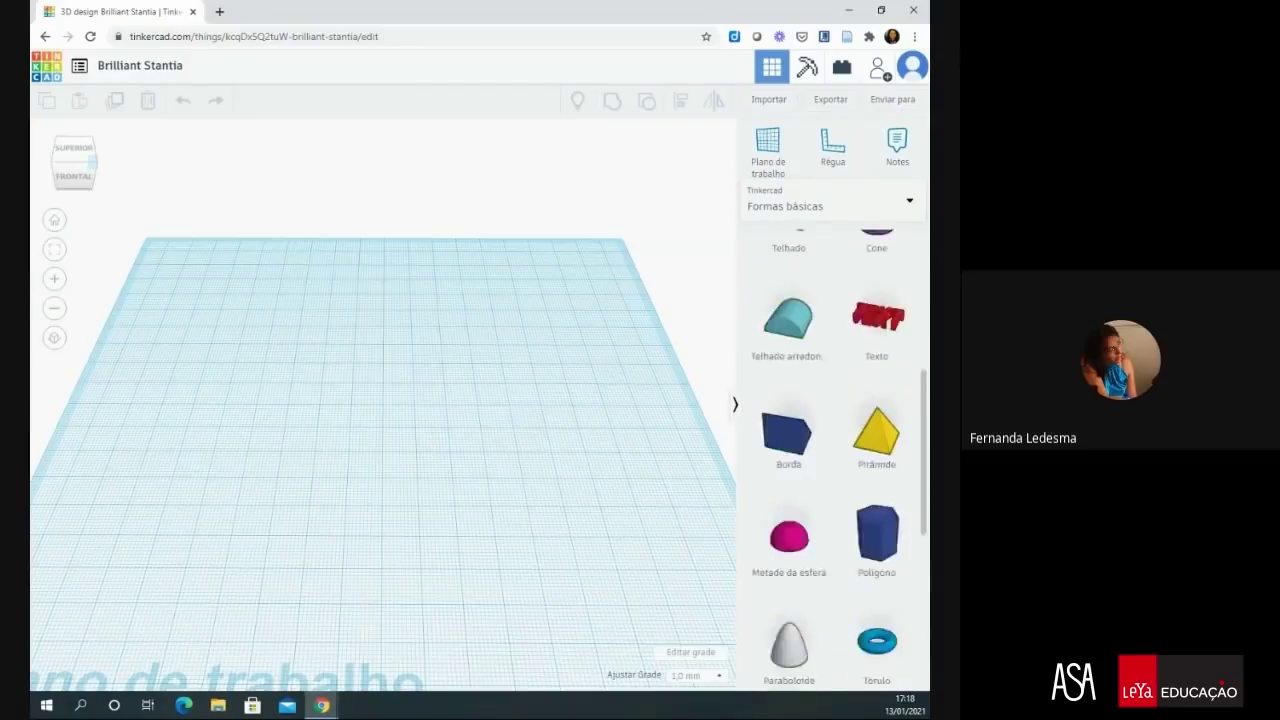
{"action": "scroll", "coordinate": [840, 460], "scroll_direction": "down", "scroll_amount": 5}
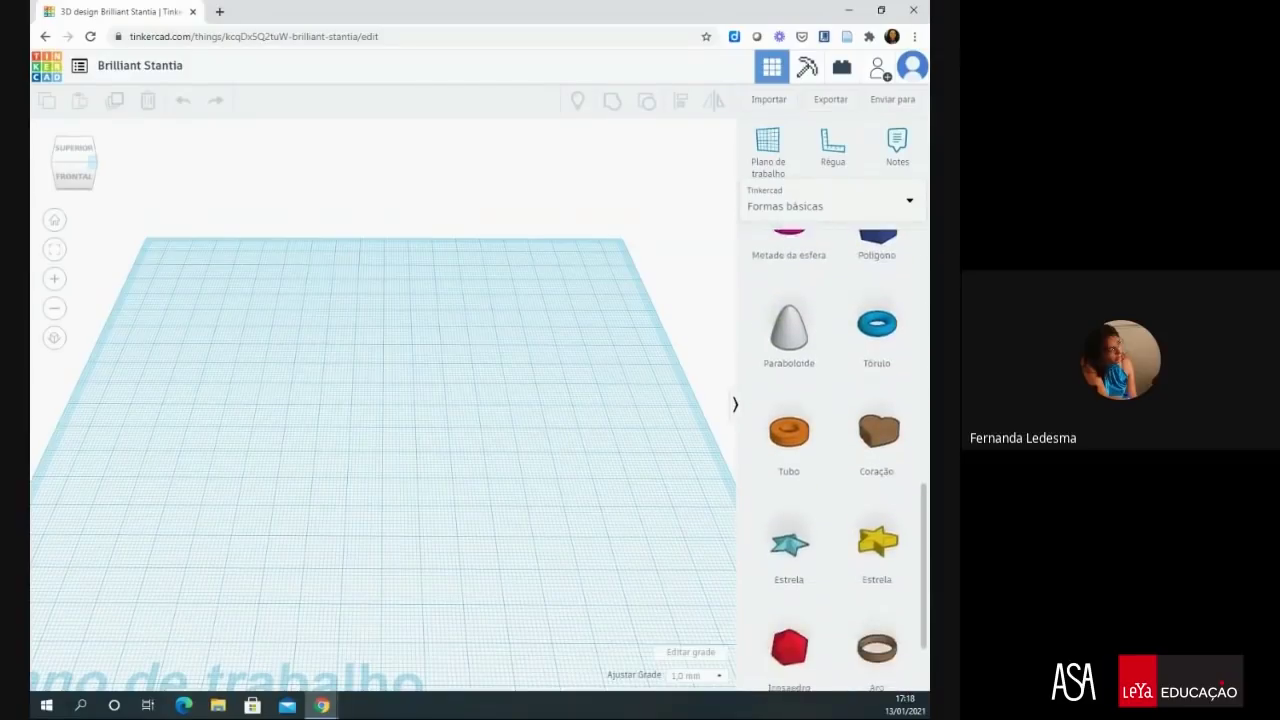
{"action": "scroll", "coordinate": [833, 450], "scroll_direction": "up", "scroll_amount": 5}
{"action": "scroll", "coordinate": [840, 460], "scroll_direction": "up", "scroll_amount": 2}
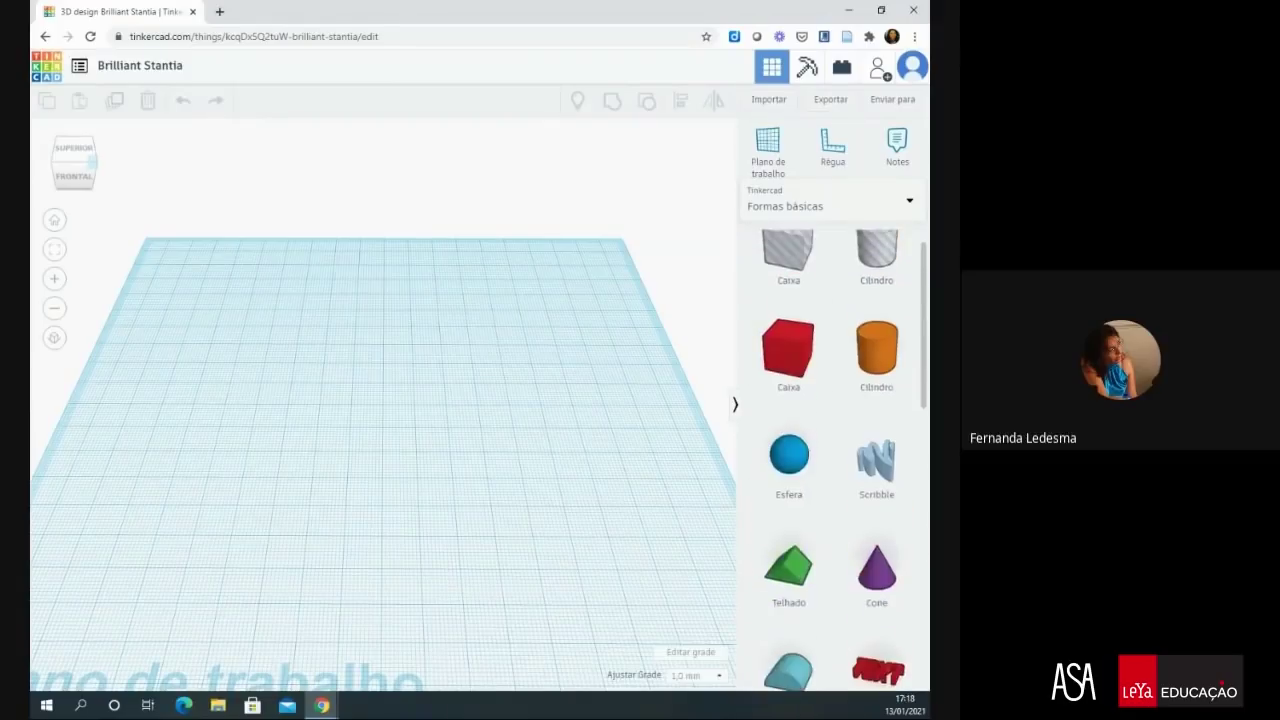
{"action": "left_click", "coordinate": [909, 206]}
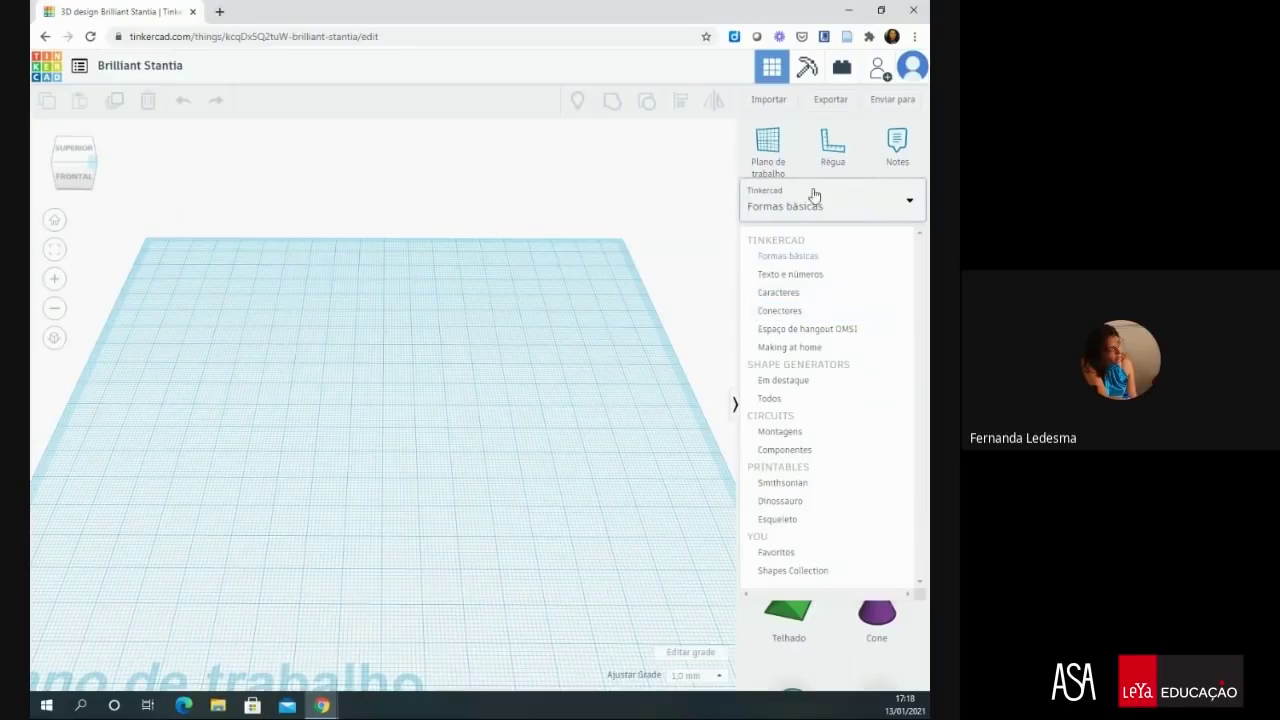
{"action": "left_click", "coordinate": [727, 233]}
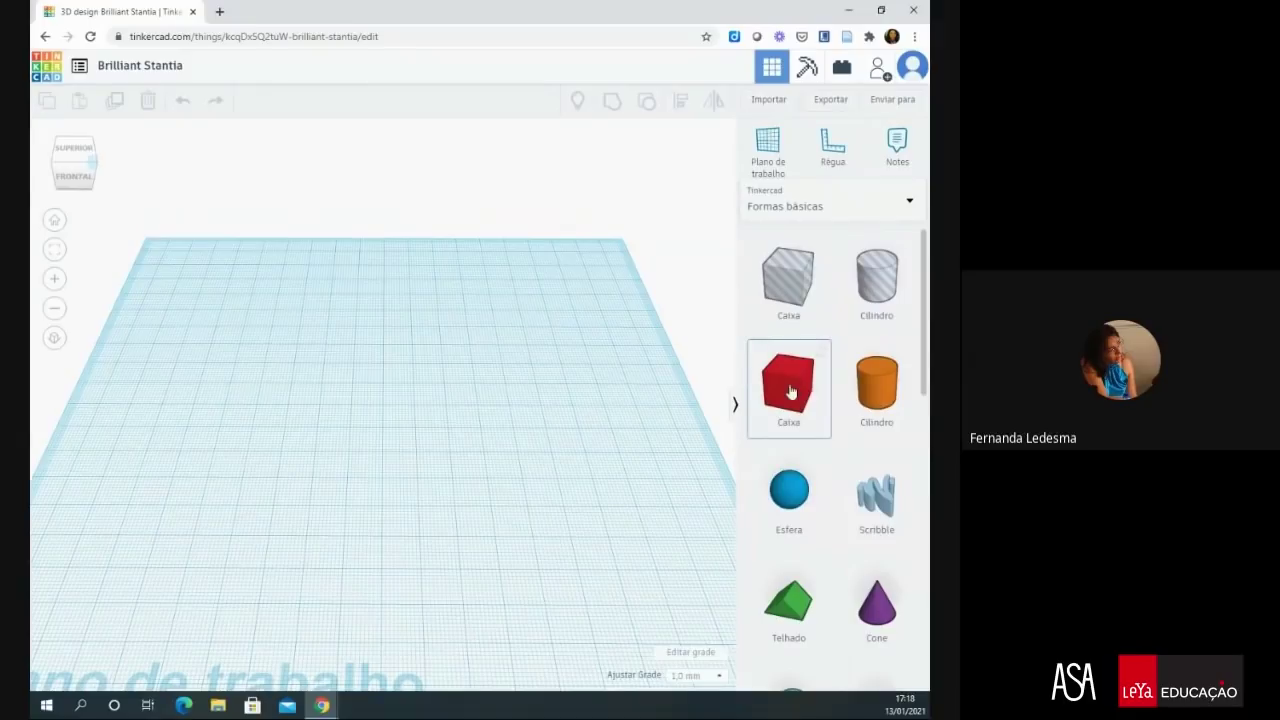
- Place a red box on the workplane and enlarge its base to 27 by 27
{"action": "left_click_drag", "start_coordinate": [798, 389], "coordinate": [313, 378]}
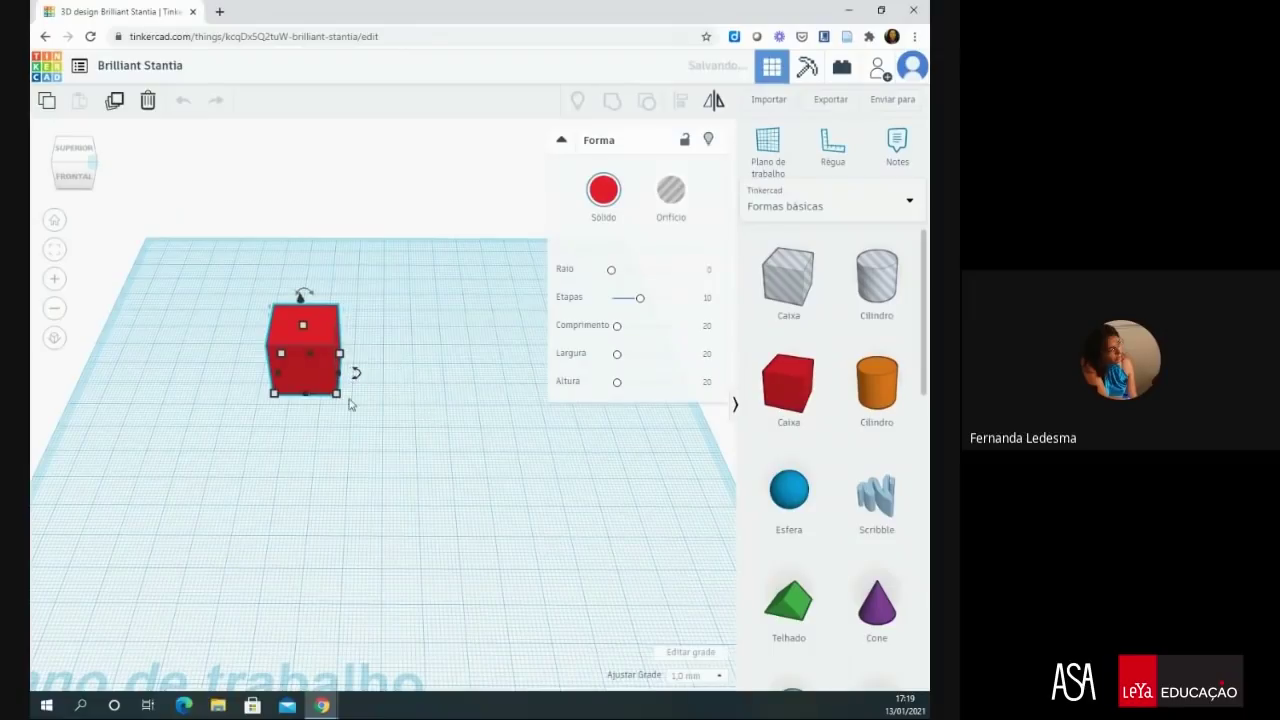
{"action": "mouse_move", "coordinate": [340, 401]}
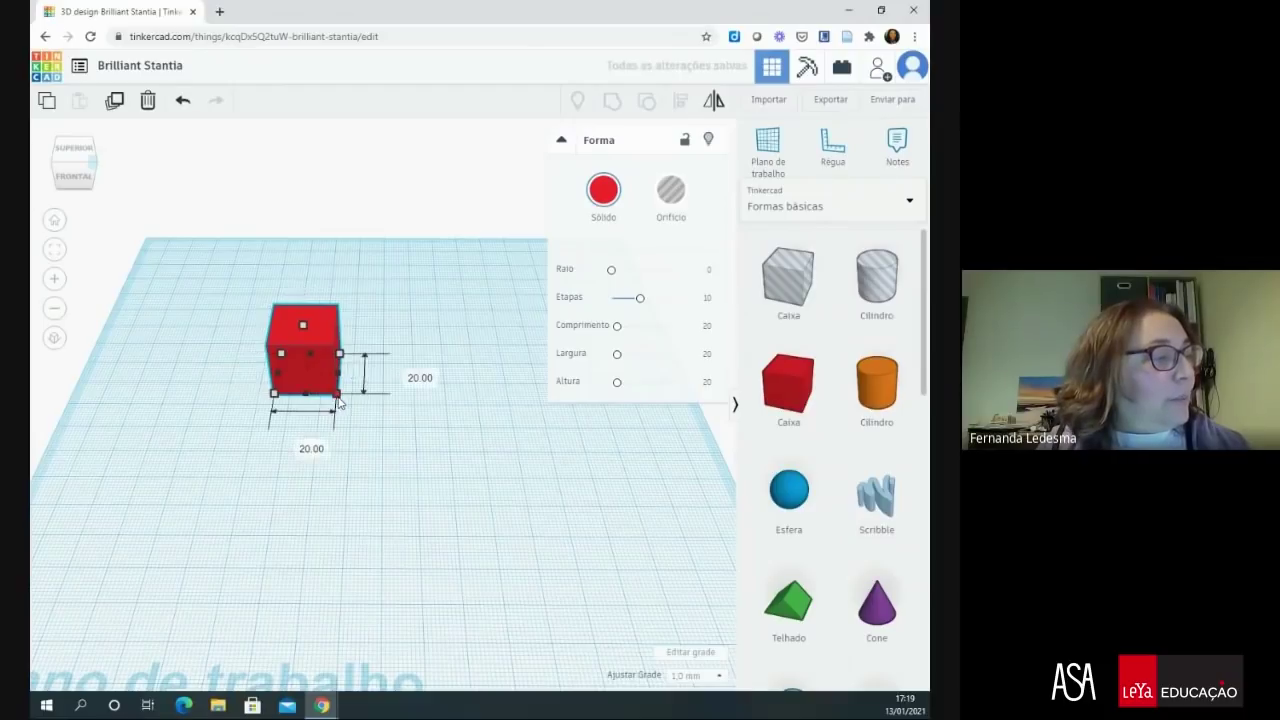
{"action": "left_click_drag", "start_coordinate": [338, 400], "coordinate": [367, 414]}
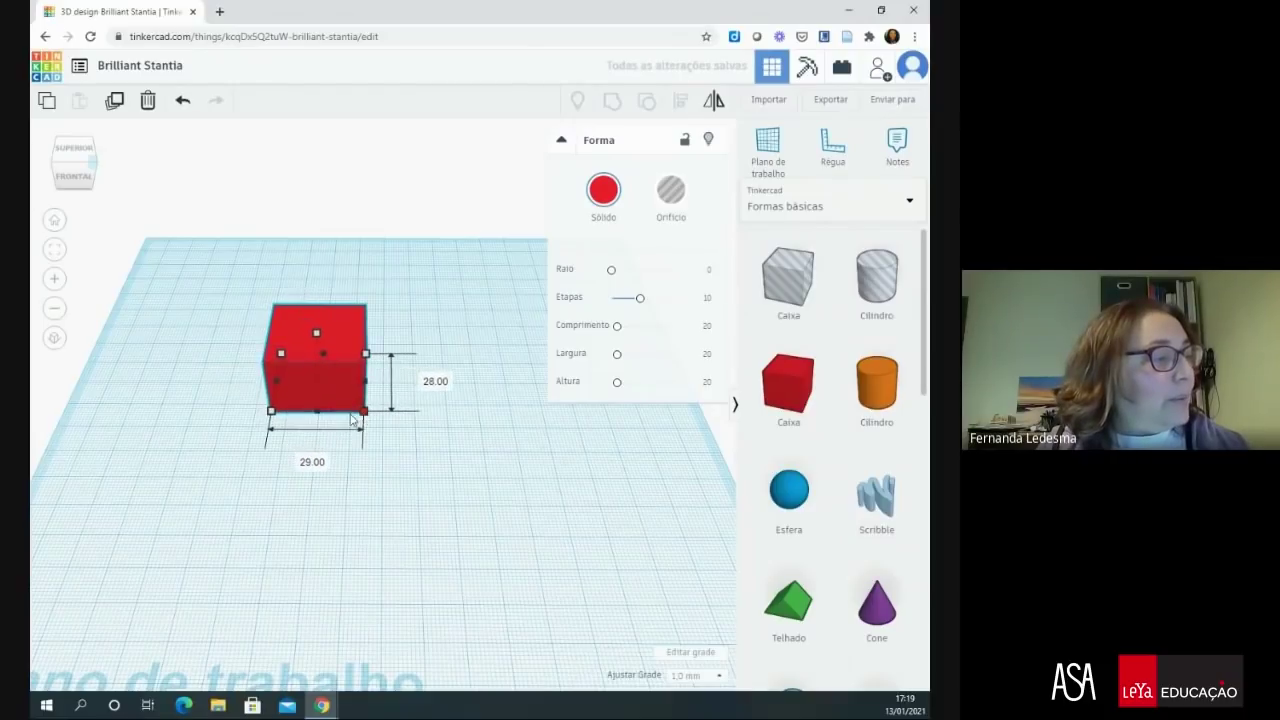
- Set the red box's width to 80 mm
{"action": "left_click", "coordinate": [313, 463]}
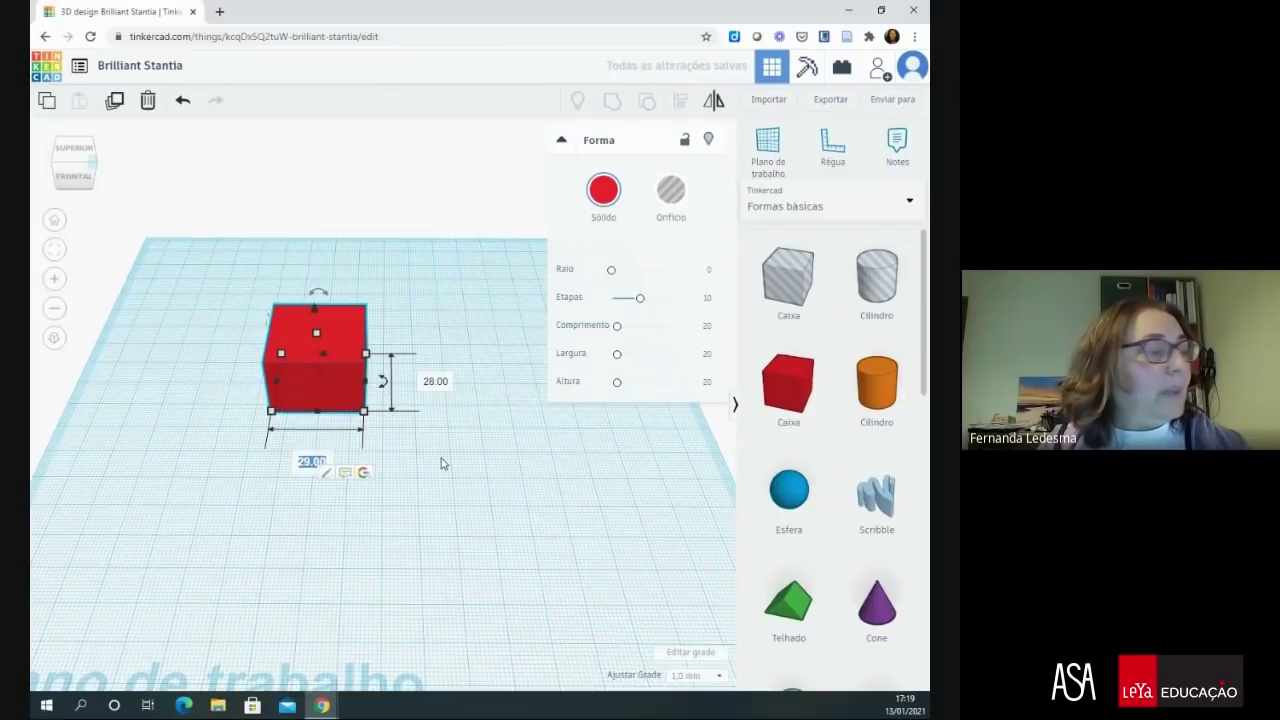
{"action": "type", "text": "80"}
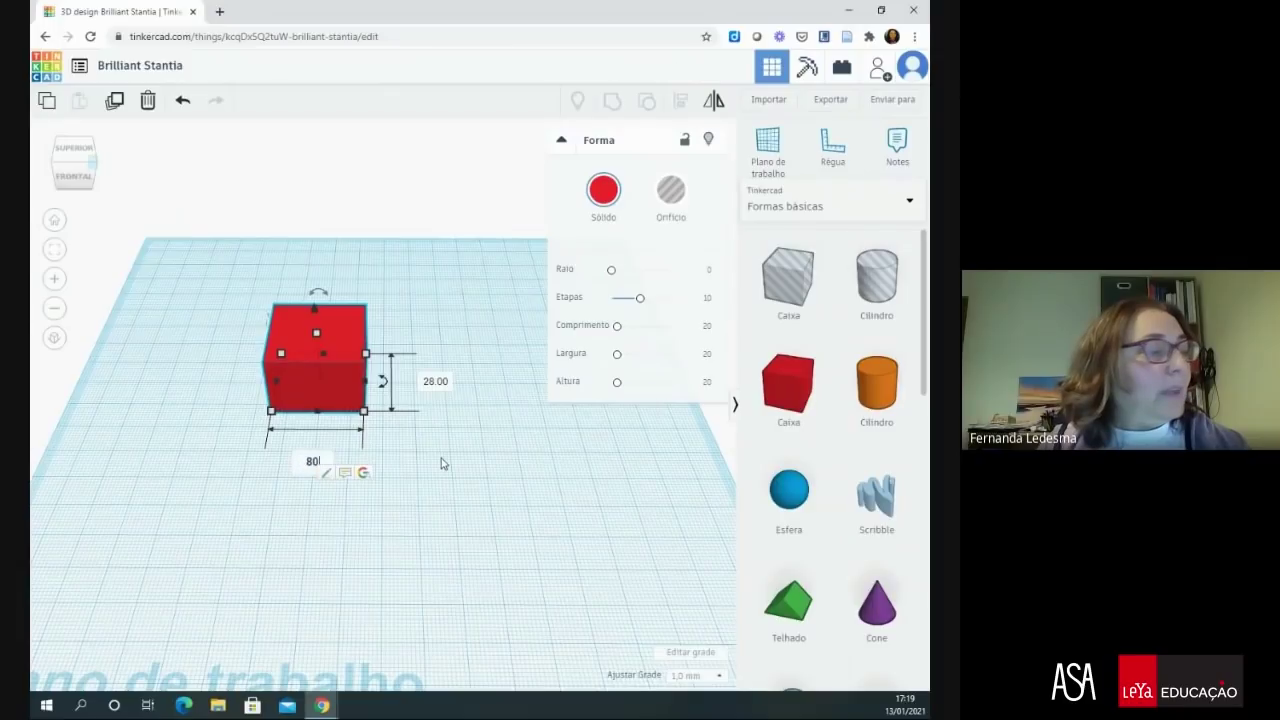
{"action": "left_click", "coordinate": [434, 379]}
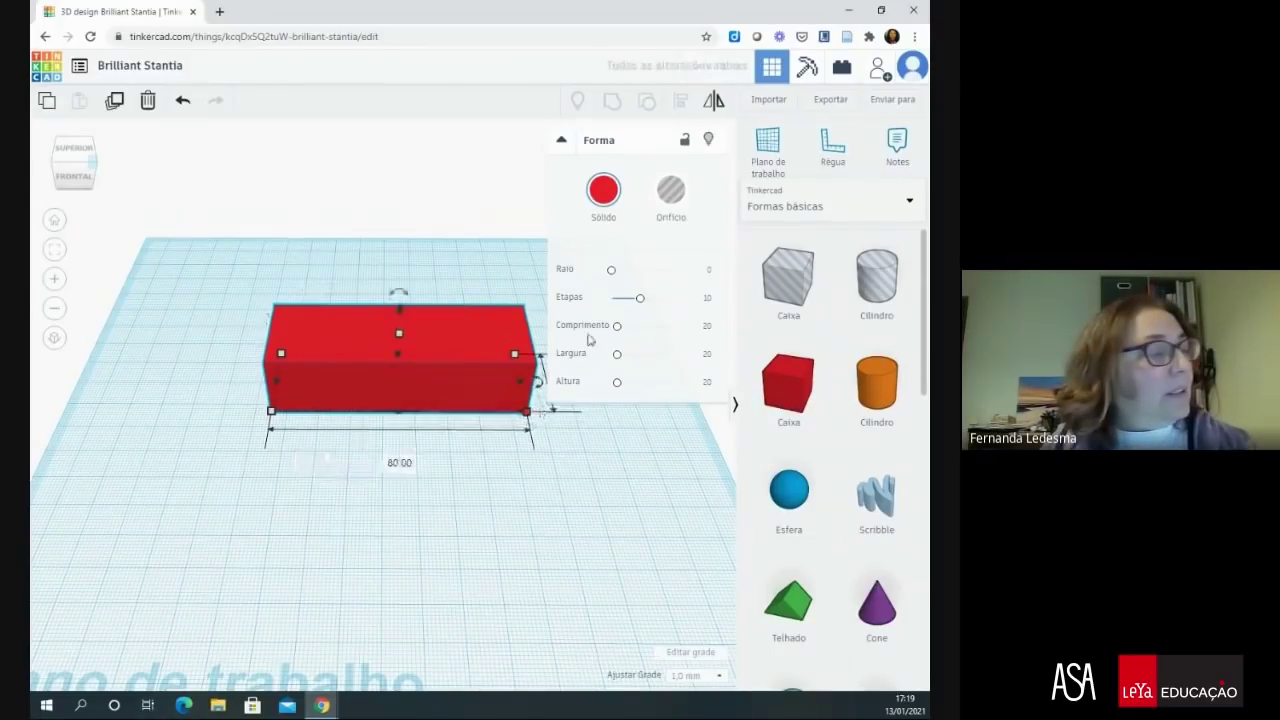
- Set the red box's depth to 50 mm
{"action": "left_click", "coordinate": [530, 482]}
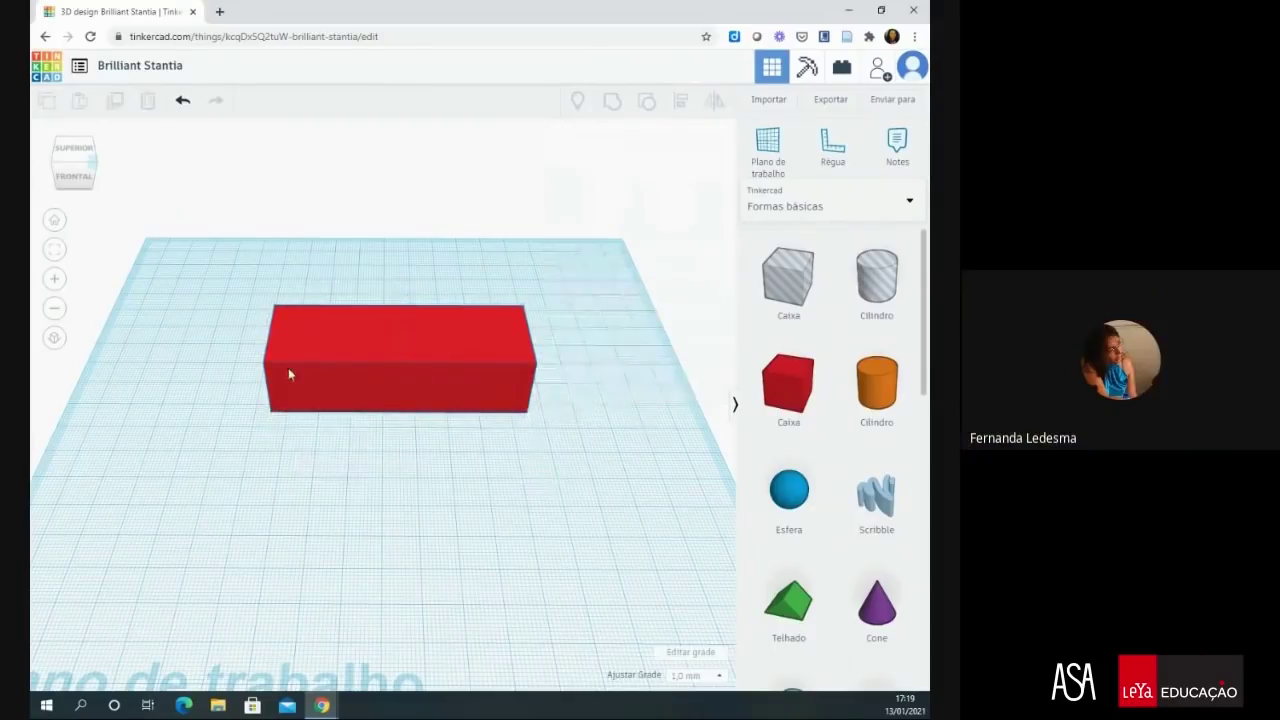
{"action": "left_click", "coordinate": [318, 390]}
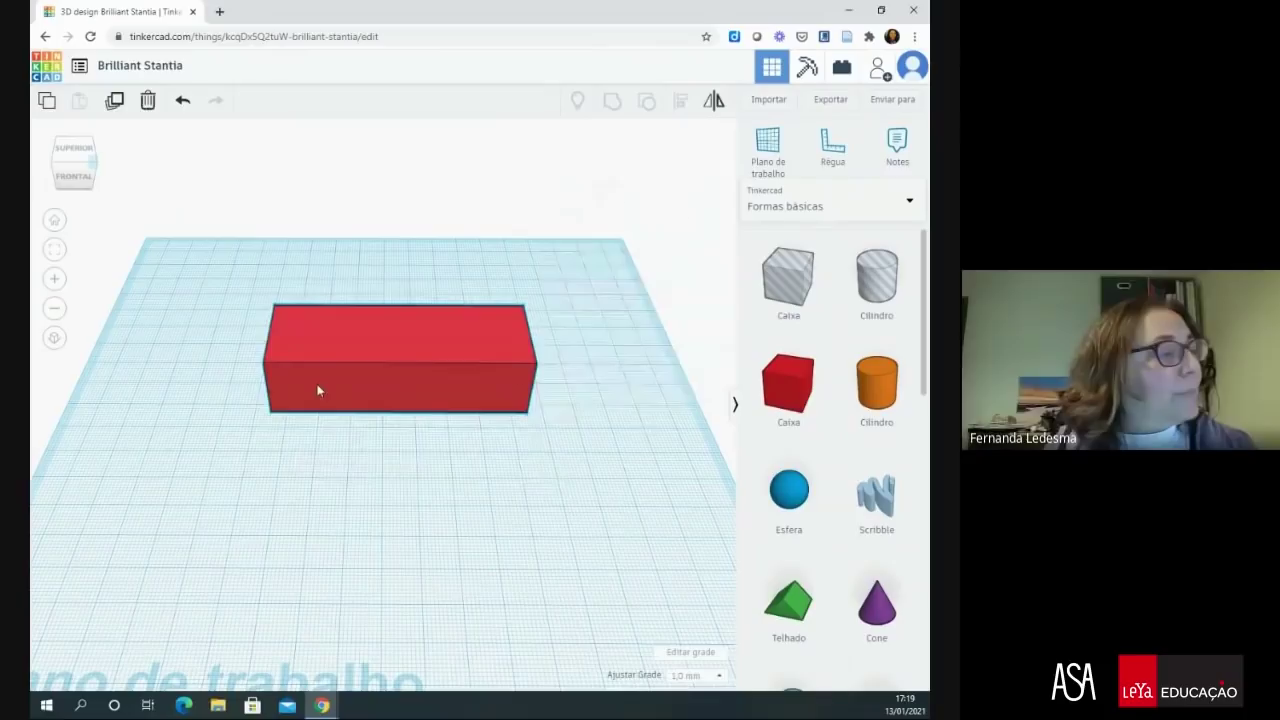
{"action": "mouse_move", "coordinate": [281, 356]}
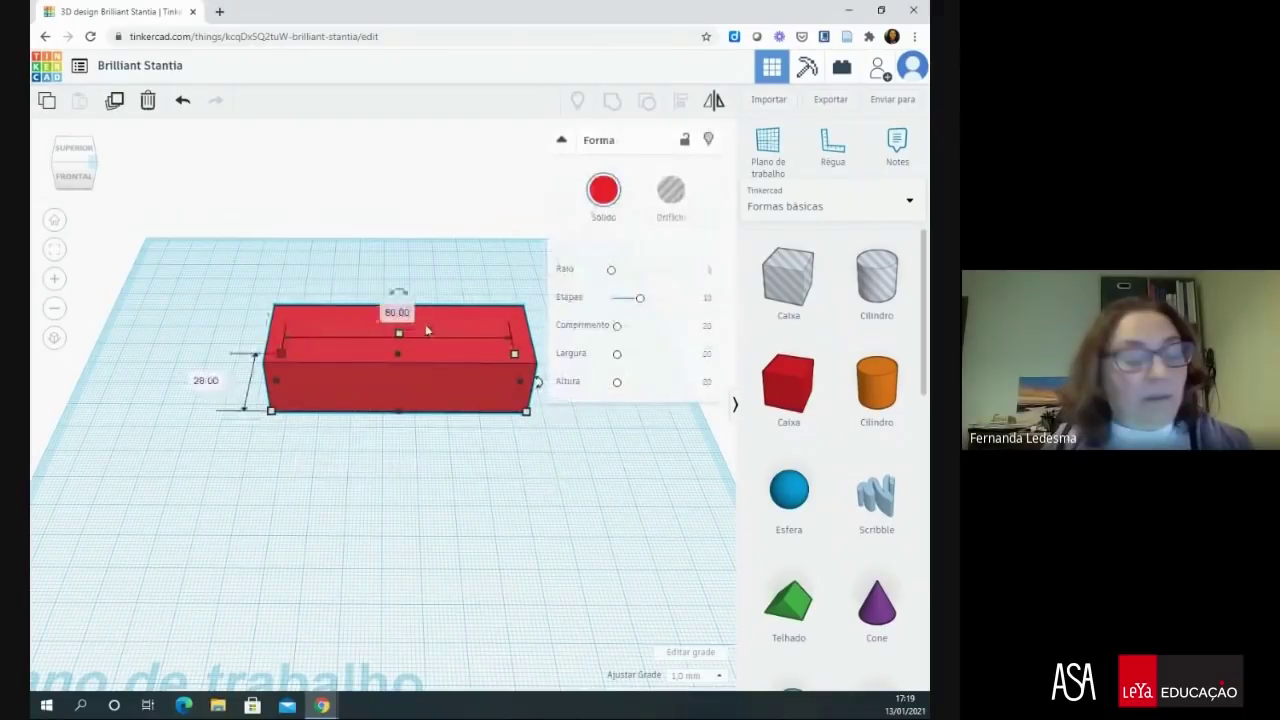
{"action": "left_click", "coordinate": [206, 380]}
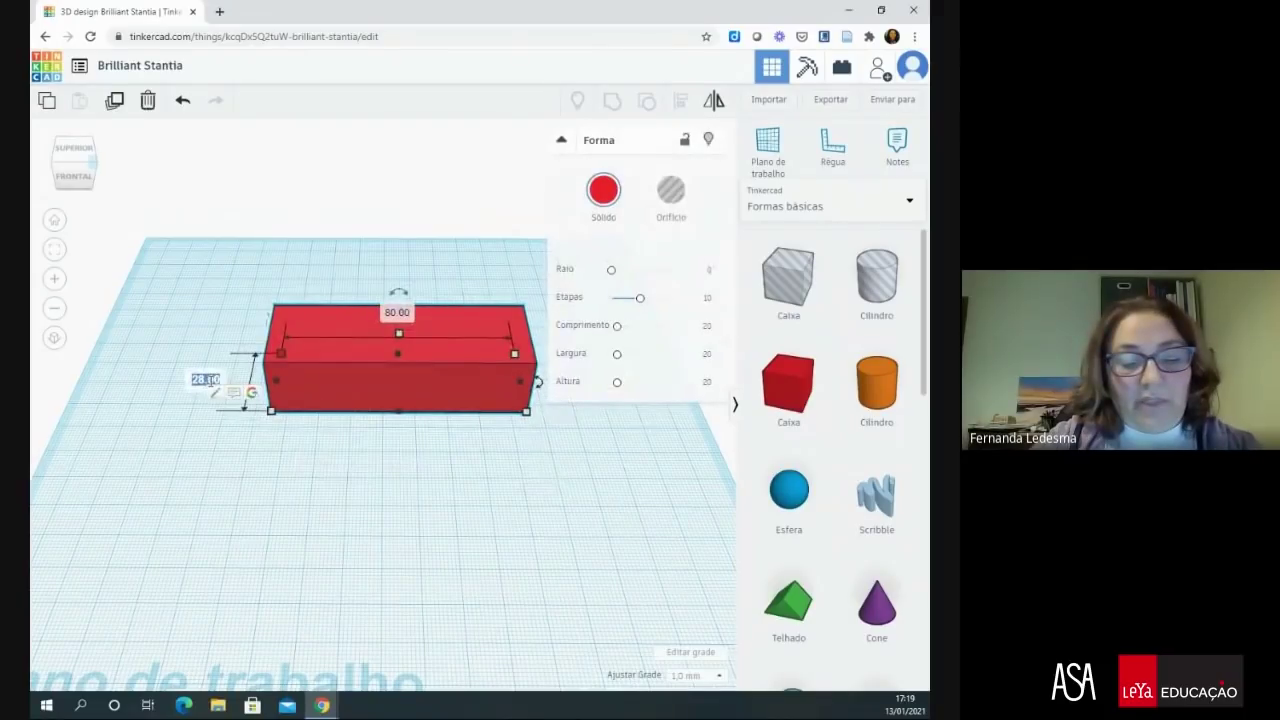
{"action": "type", "text": "50"}
{"action": "key", "text": "Return"}
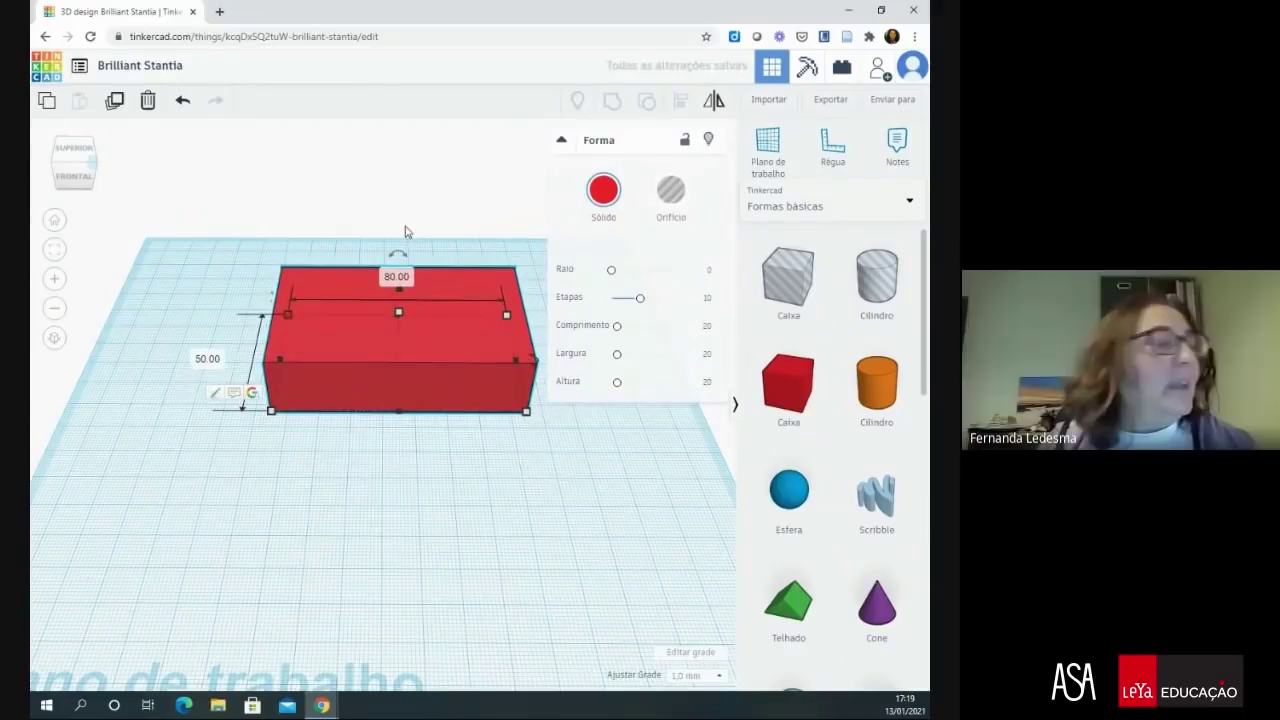
- Check the box's colour choices, leave the colour unchanged, and deselect the box
{"action": "left_click", "coordinate": [604, 193]}
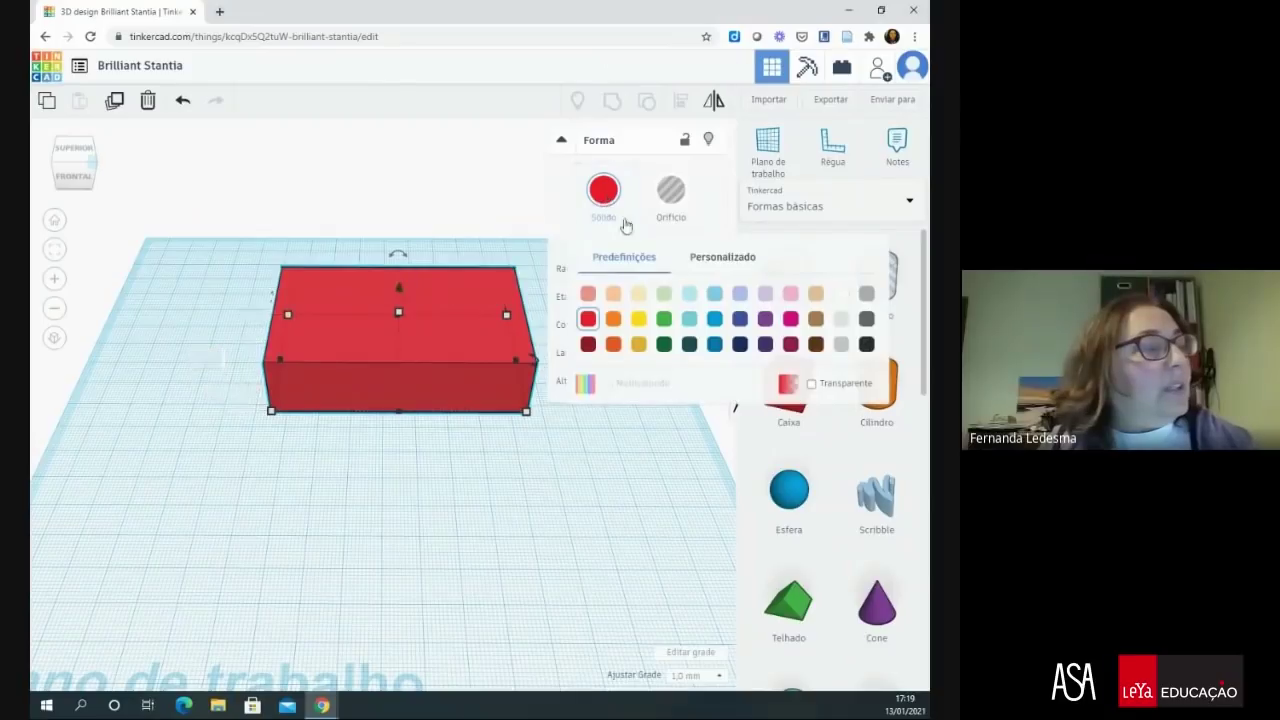
{"action": "left_click", "coordinate": [605, 447]}
{"action": "left_click", "coordinate": [605, 447]}
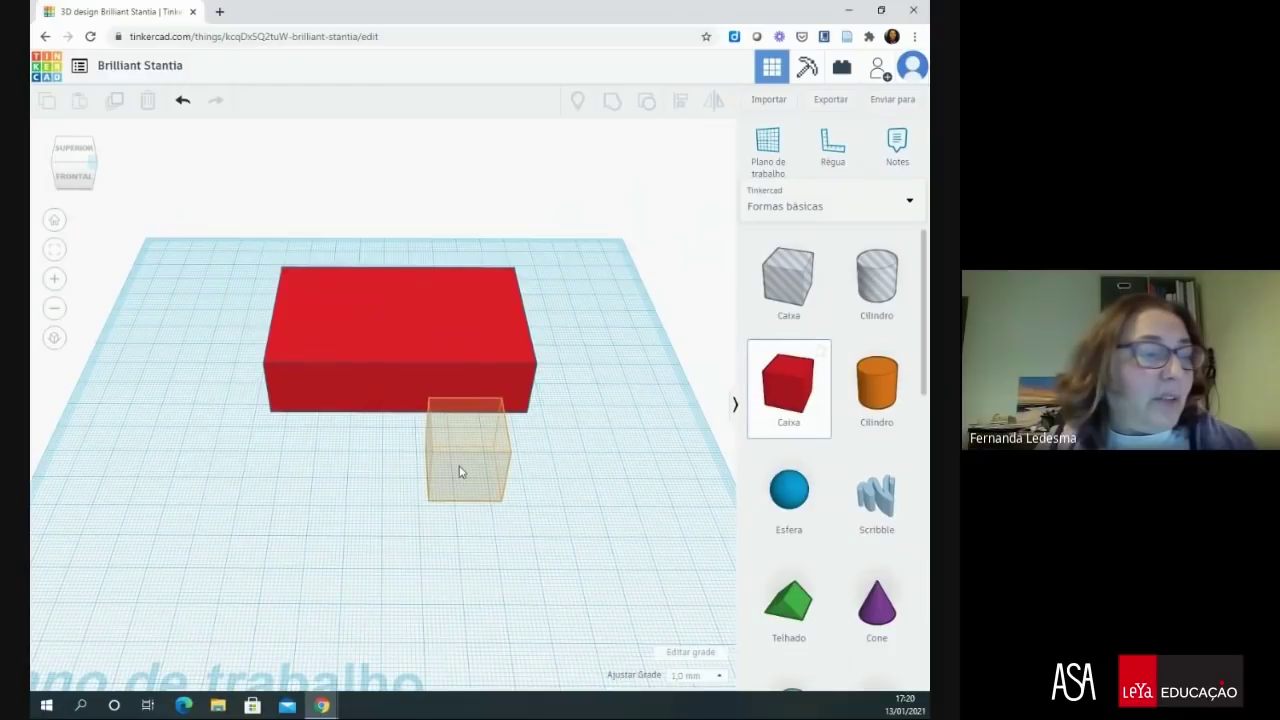
- Drop a new box, colour it green, and drag it into the red box
{"action": "left_click", "coordinate": [460, 472]}
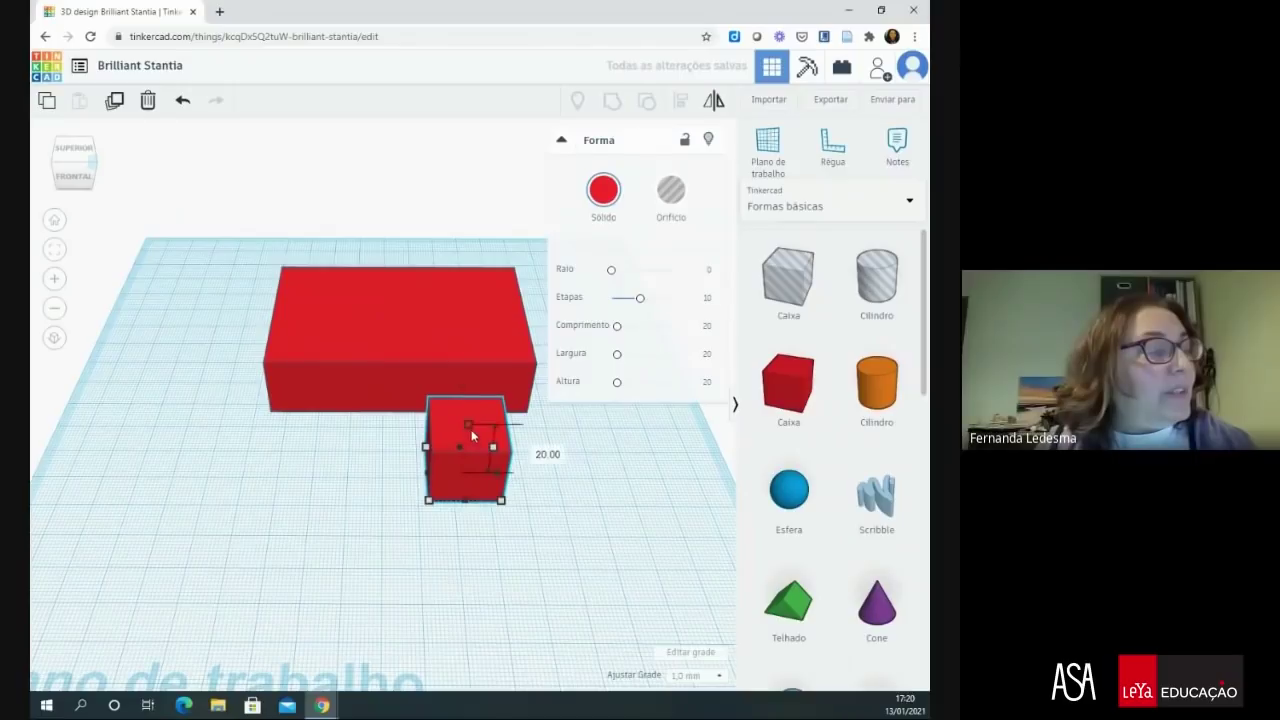
{"action": "left_click", "coordinate": [612, 195]}
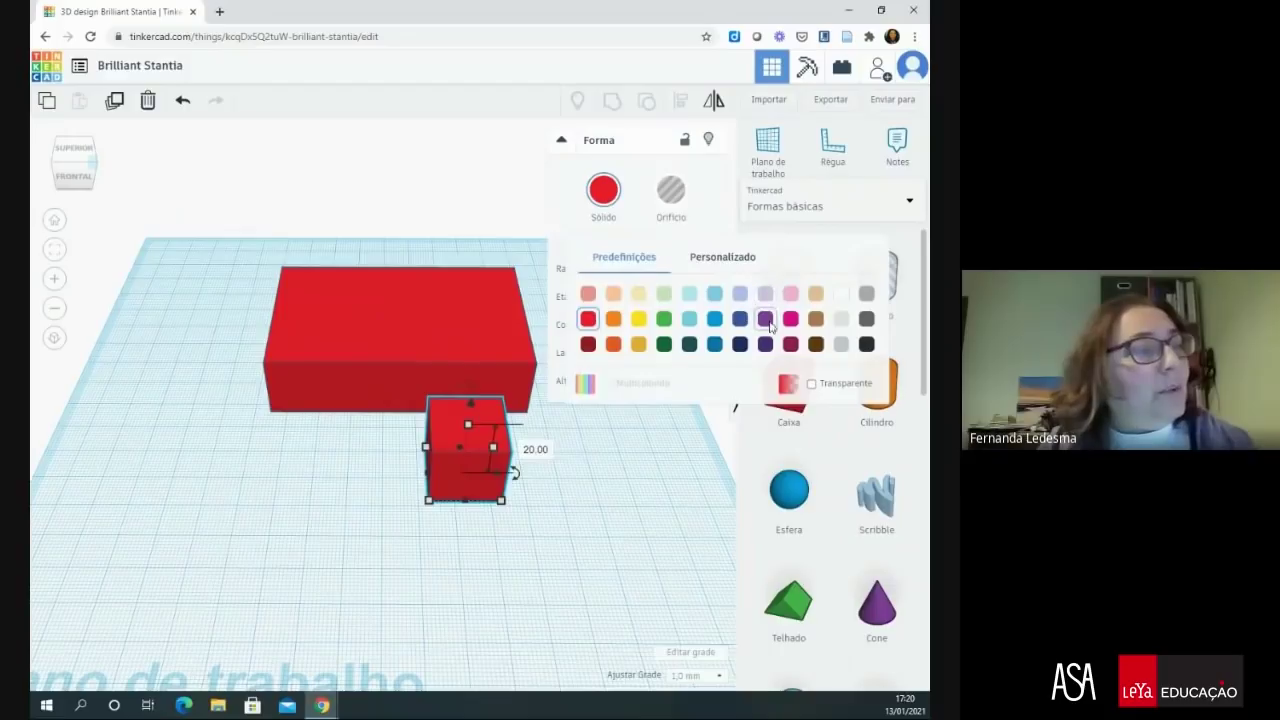
{"action": "left_click", "coordinate": [663, 319]}
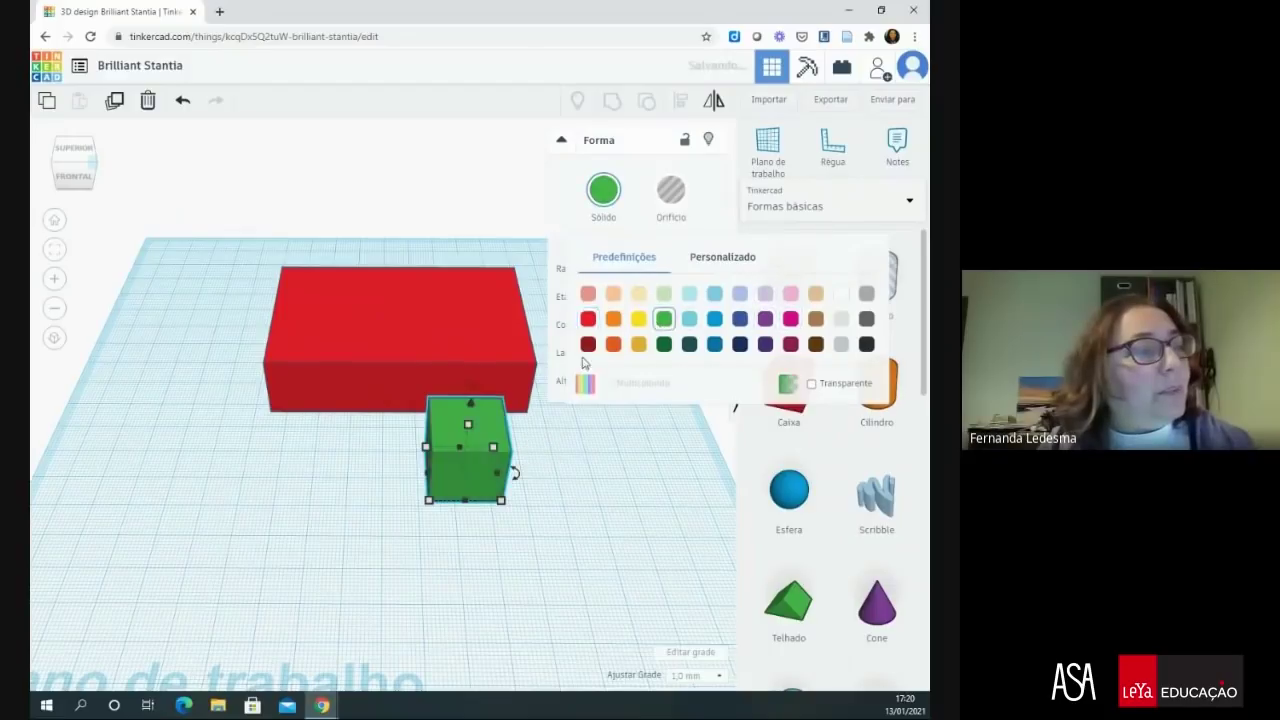
{"action": "left_click_drag", "start_coordinate": [475, 403], "coordinate": [327, 303]}
- Size the green box to 74 mm length and 44 mm depth
{"action": "mouse_move", "coordinate": [348, 362]}
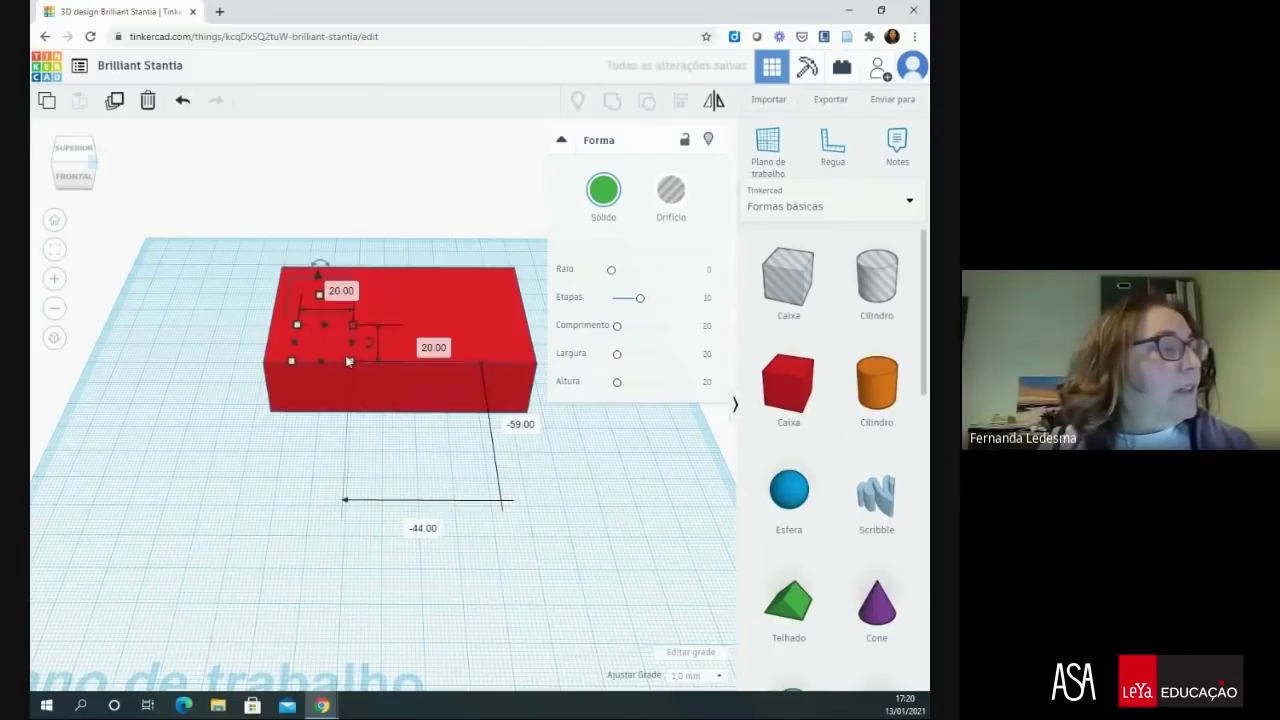
{"action": "left_click", "coordinate": [340, 288]}
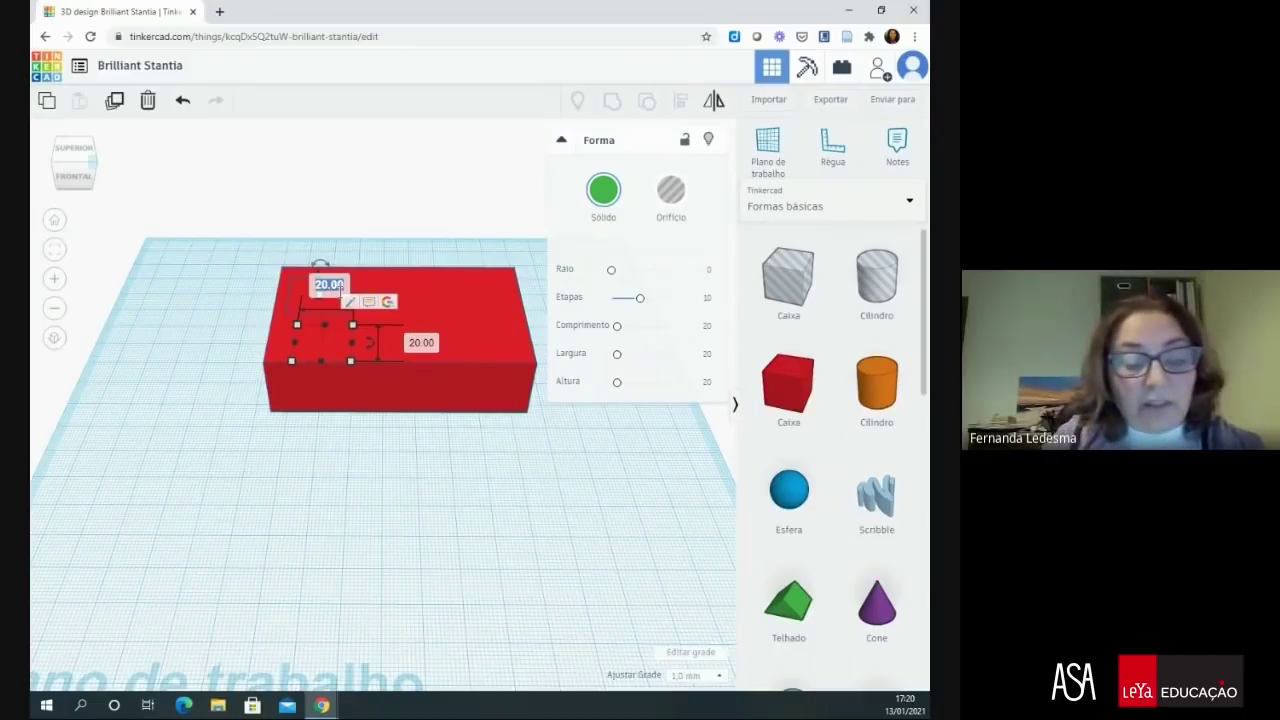
{"action": "type", "text": "74"}
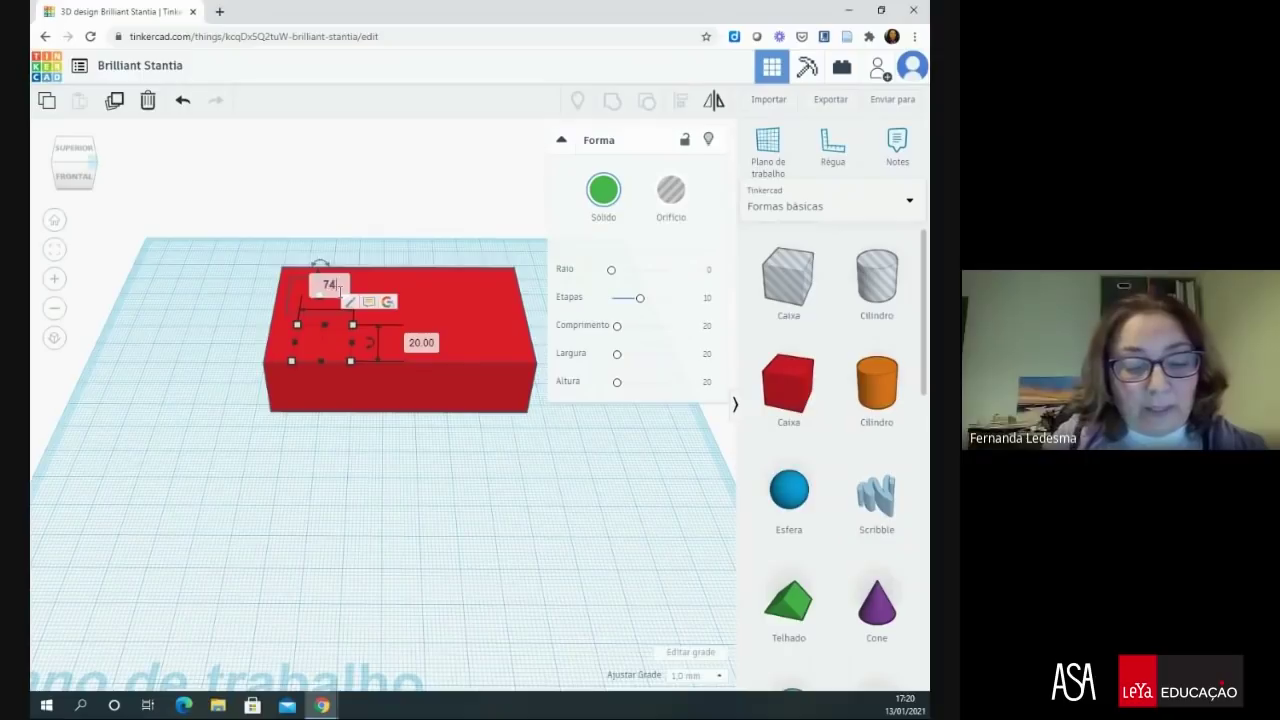
{"action": "key", "text": "Escape"}
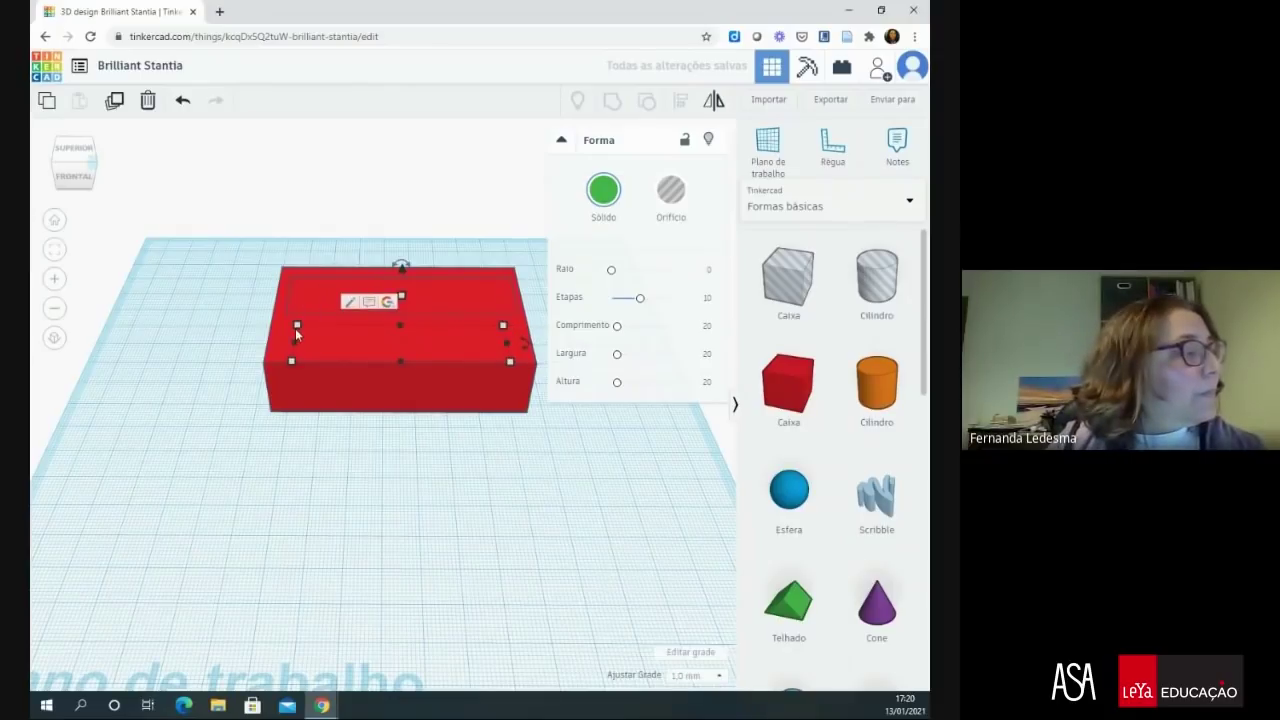
{"action": "mouse_move", "coordinate": [295, 328]}
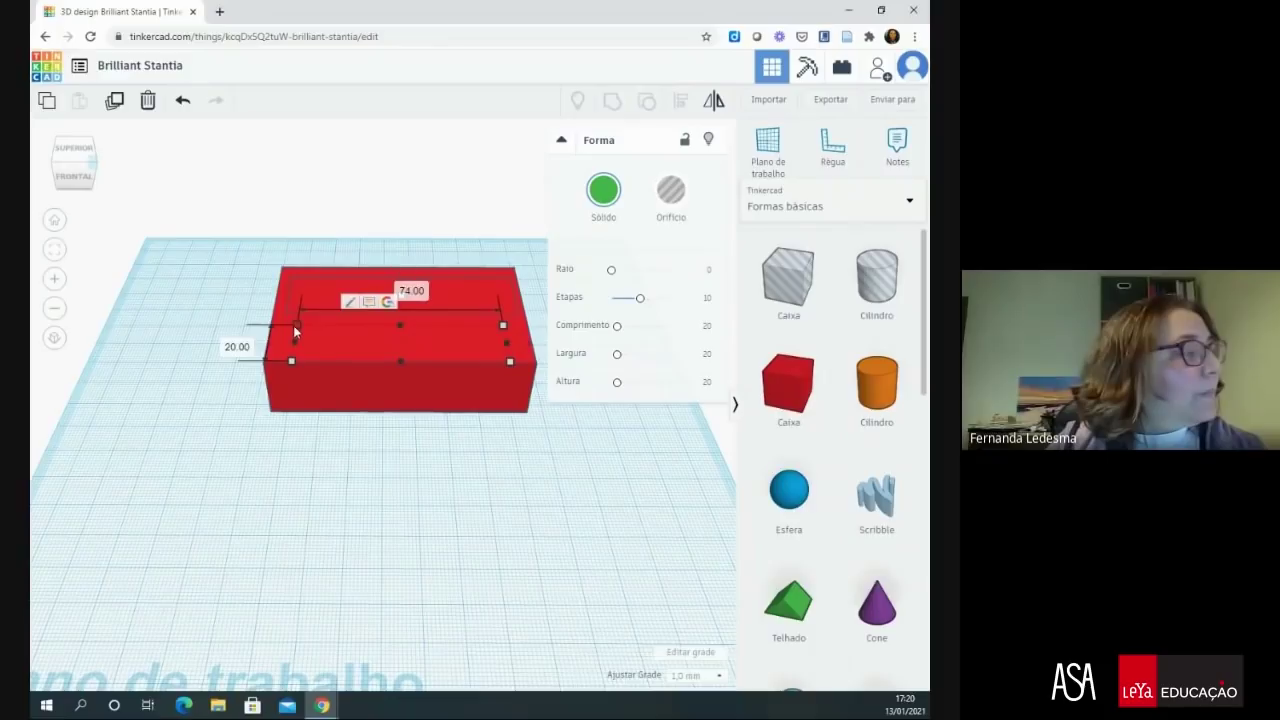
{"action": "left_click", "coordinate": [238, 345]}
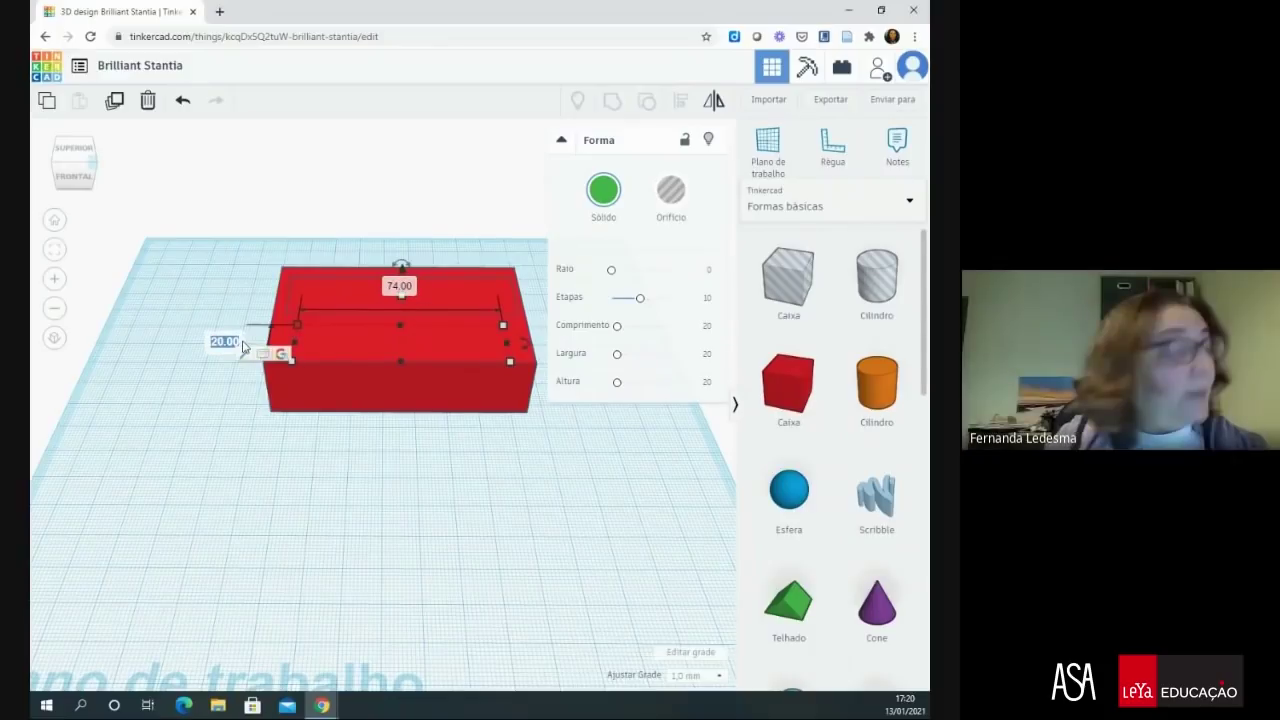
{"action": "type", "text": "44"}
{"action": "key", "text": "Return"}
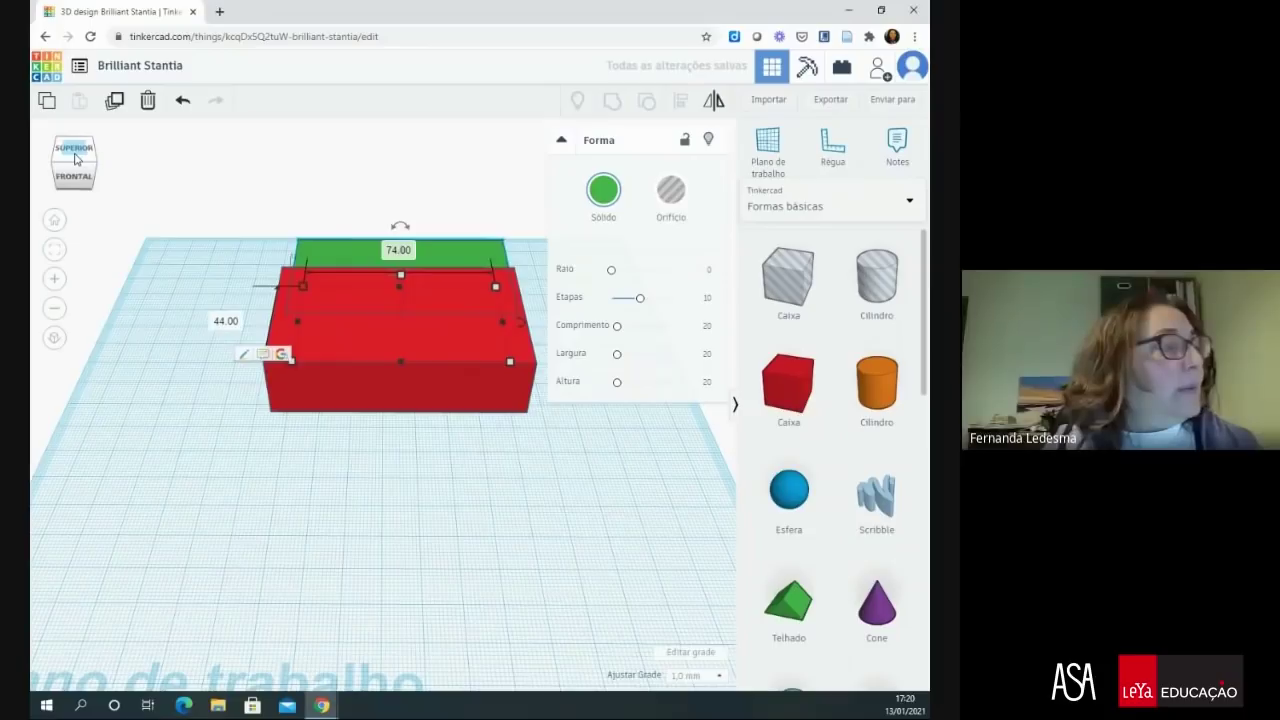
- Switch to top view, centre the green box in the red box, and make it a hole
{"action": "left_click", "coordinate": [75, 150]}
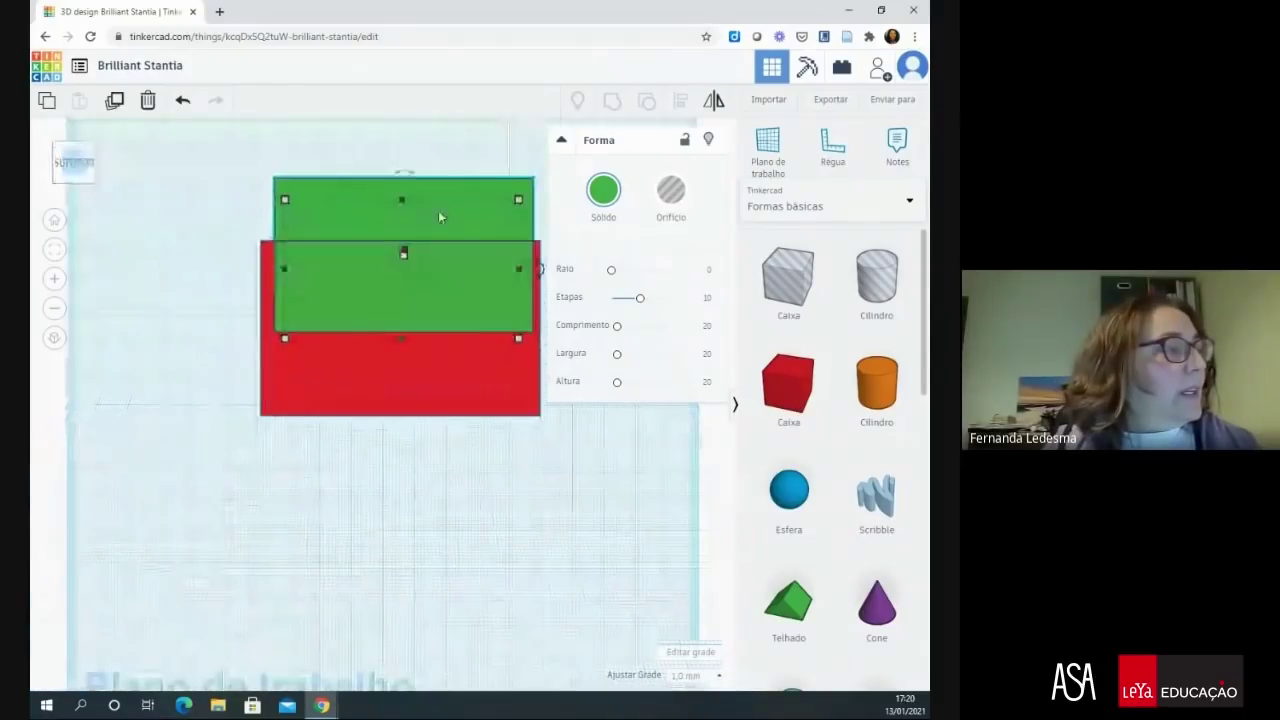
{"action": "left_click_drag", "start_coordinate": [438, 210], "coordinate": [436, 288]}
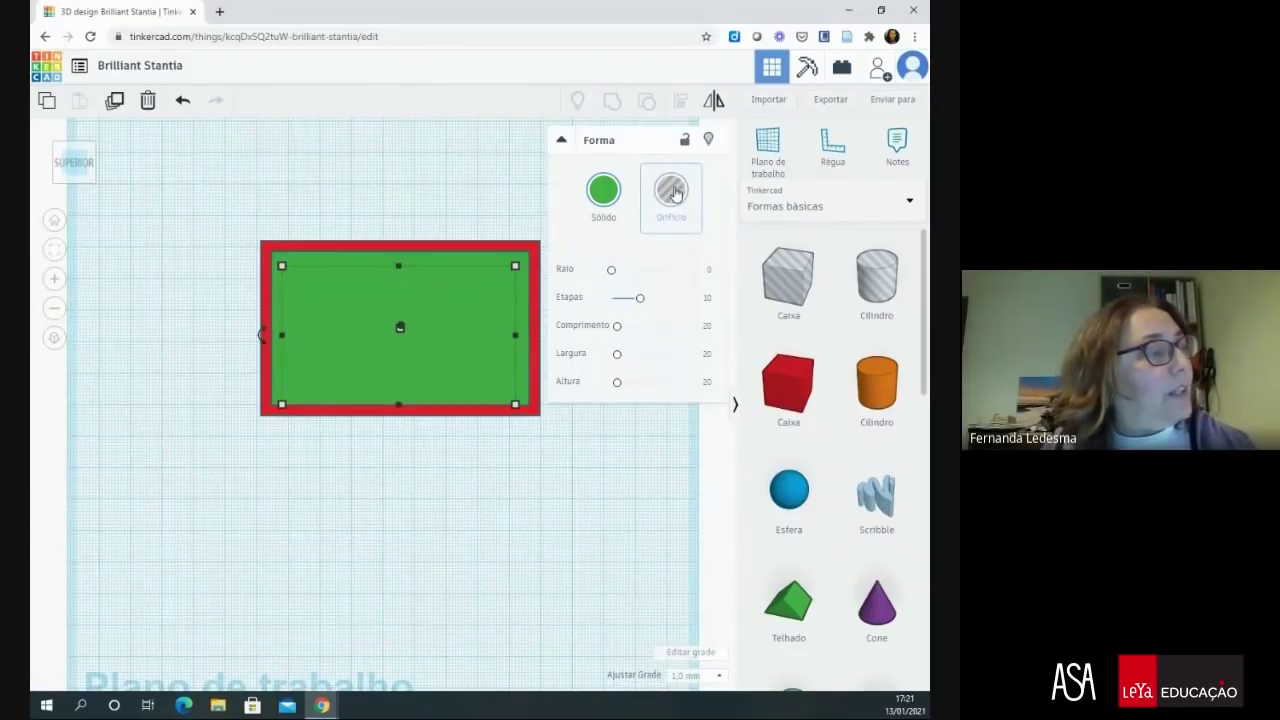
{"action": "left_click", "coordinate": [675, 194]}
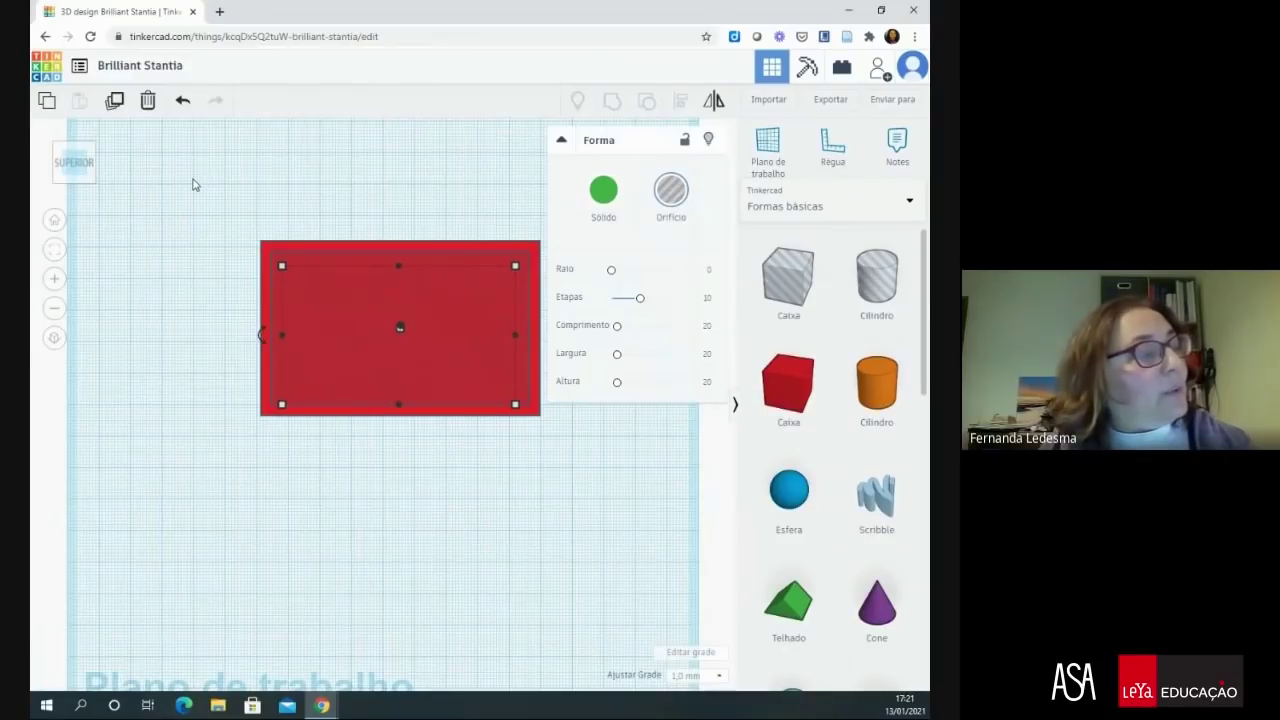
- Select both boxes and turn them into holes with H
{"action": "left_click_drag", "start_coordinate": [194, 181], "coordinate": [596, 471]}
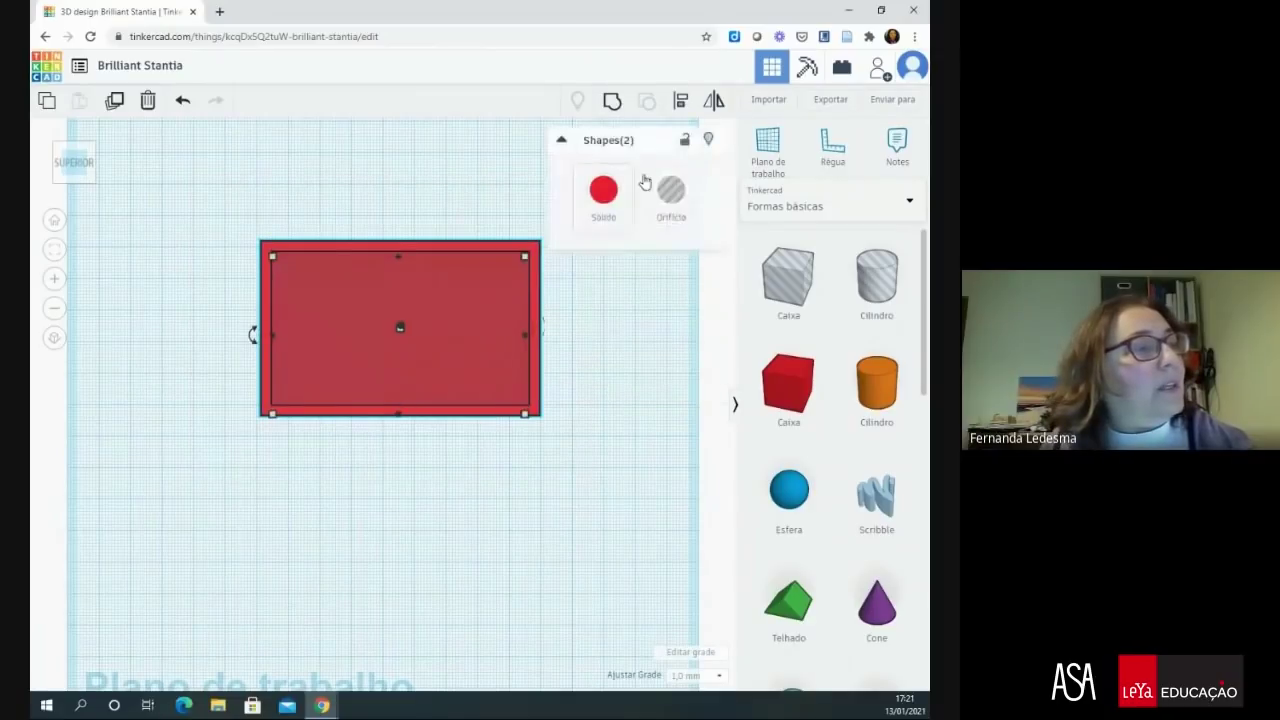
{"action": "left_click", "coordinate": [603, 286]}
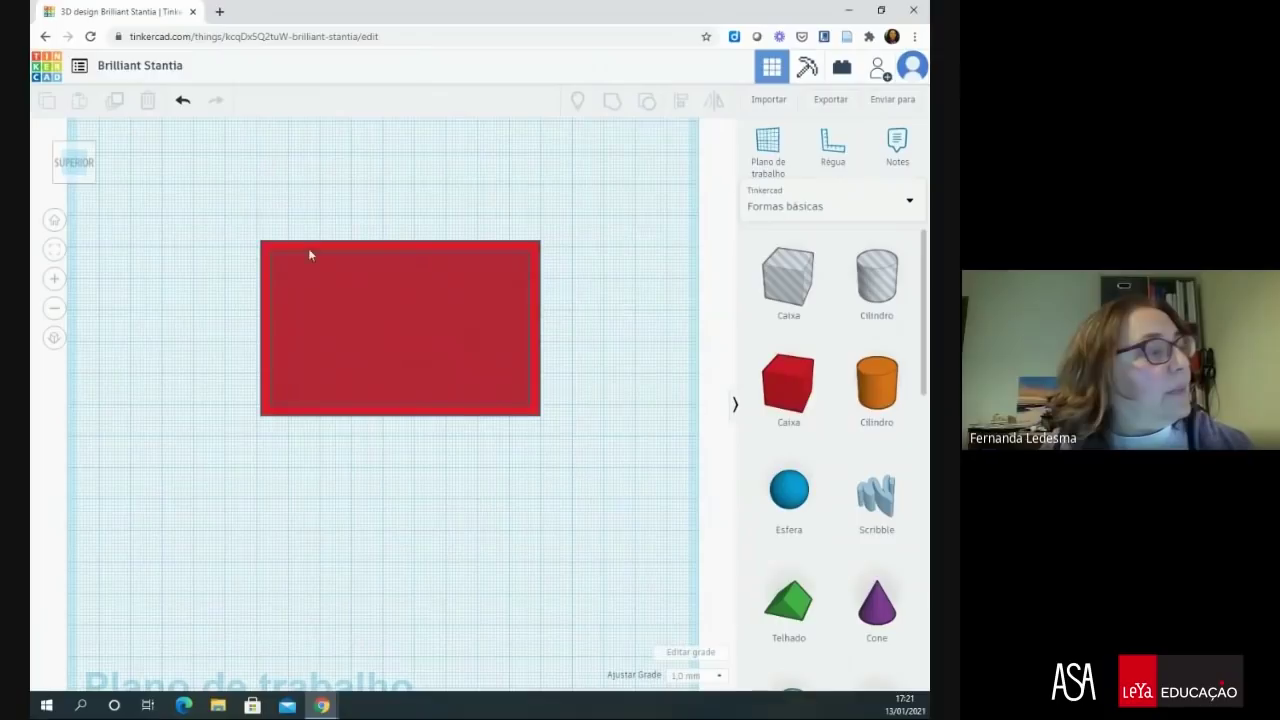
{"action": "left_click_drag", "start_coordinate": [232, 213], "coordinate": [601, 462]}
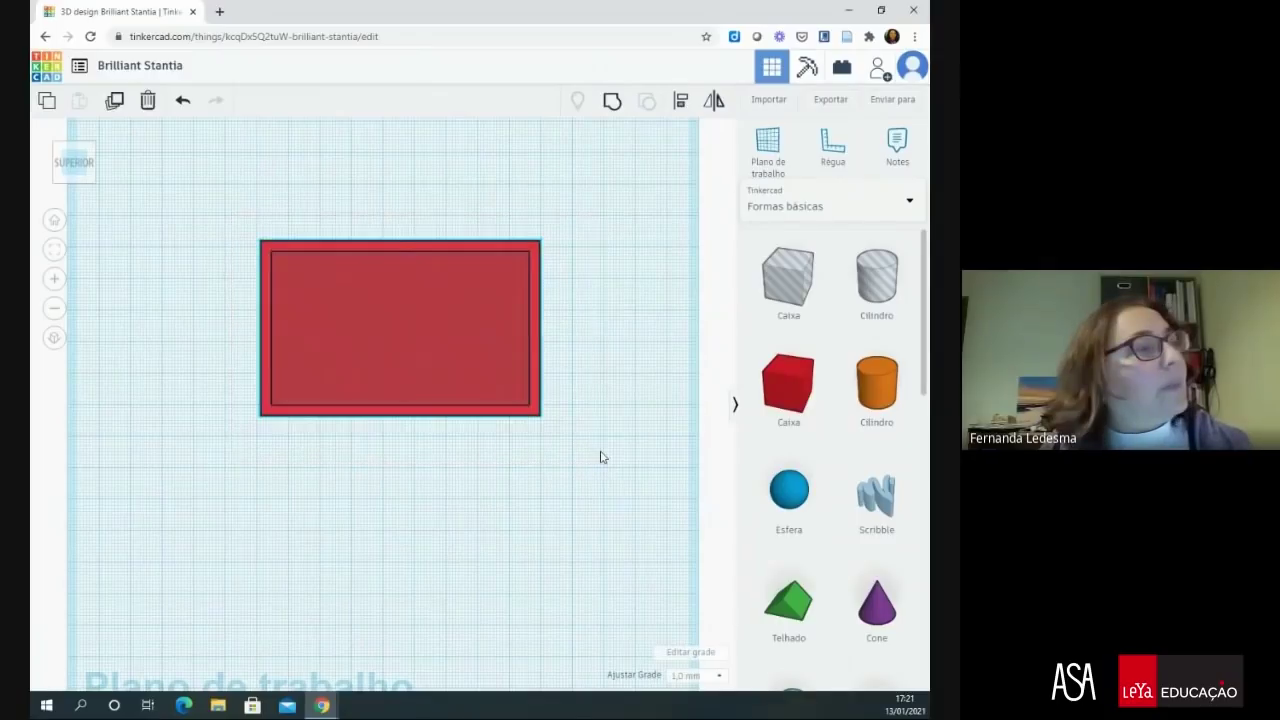
{"action": "left_click", "coordinate": [612, 142]}
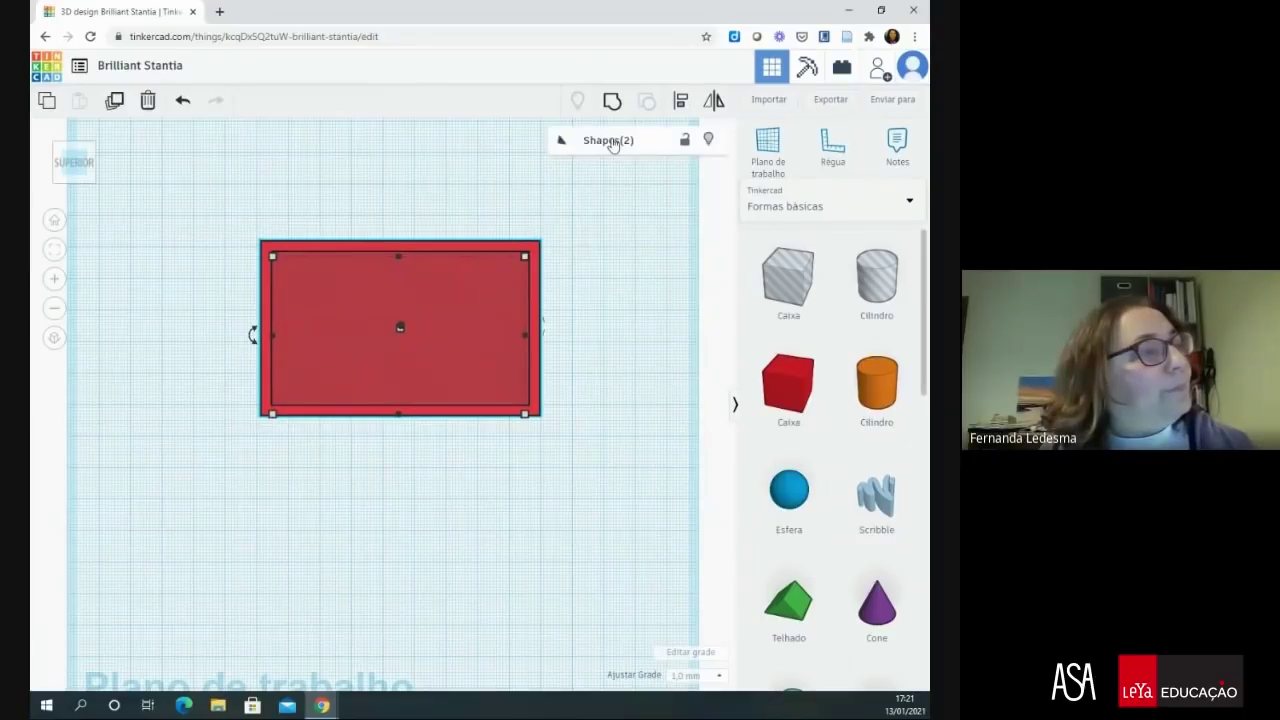
{"action": "key", "text": "h"}
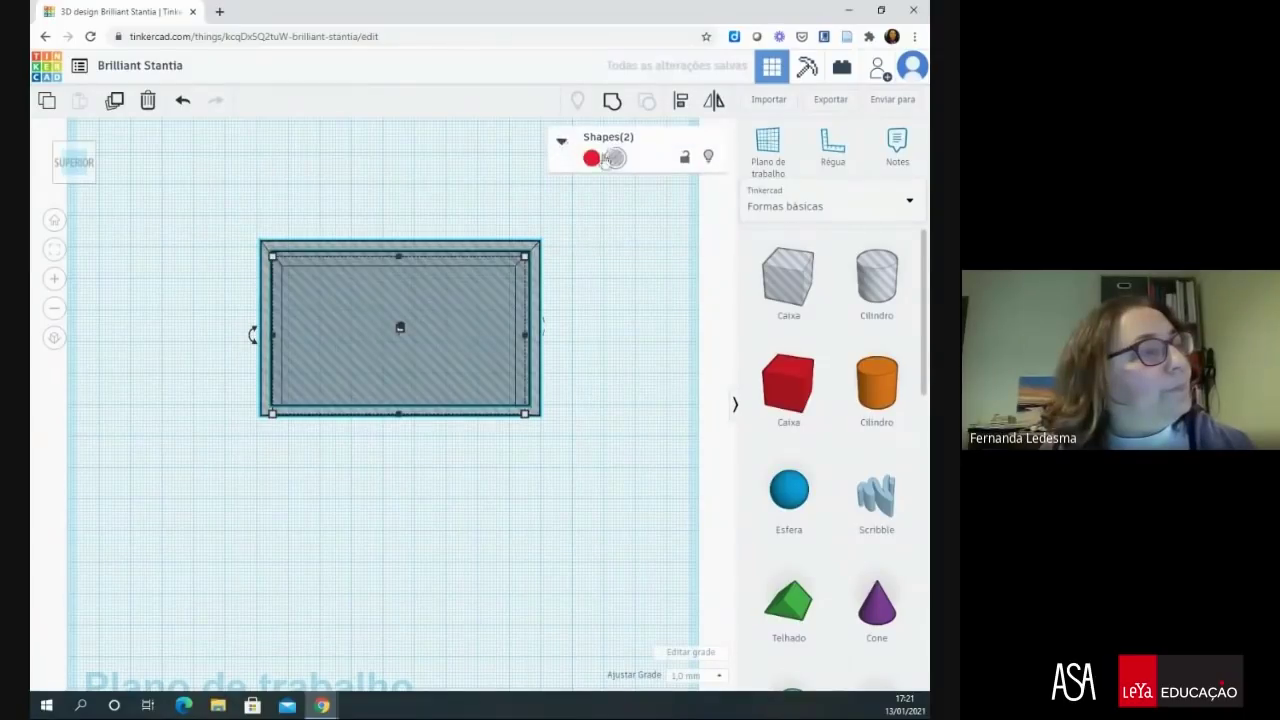
{"action": "left_click", "coordinate": [606, 158]}
{"action": "left_click", "coordinate": [605, 387]}
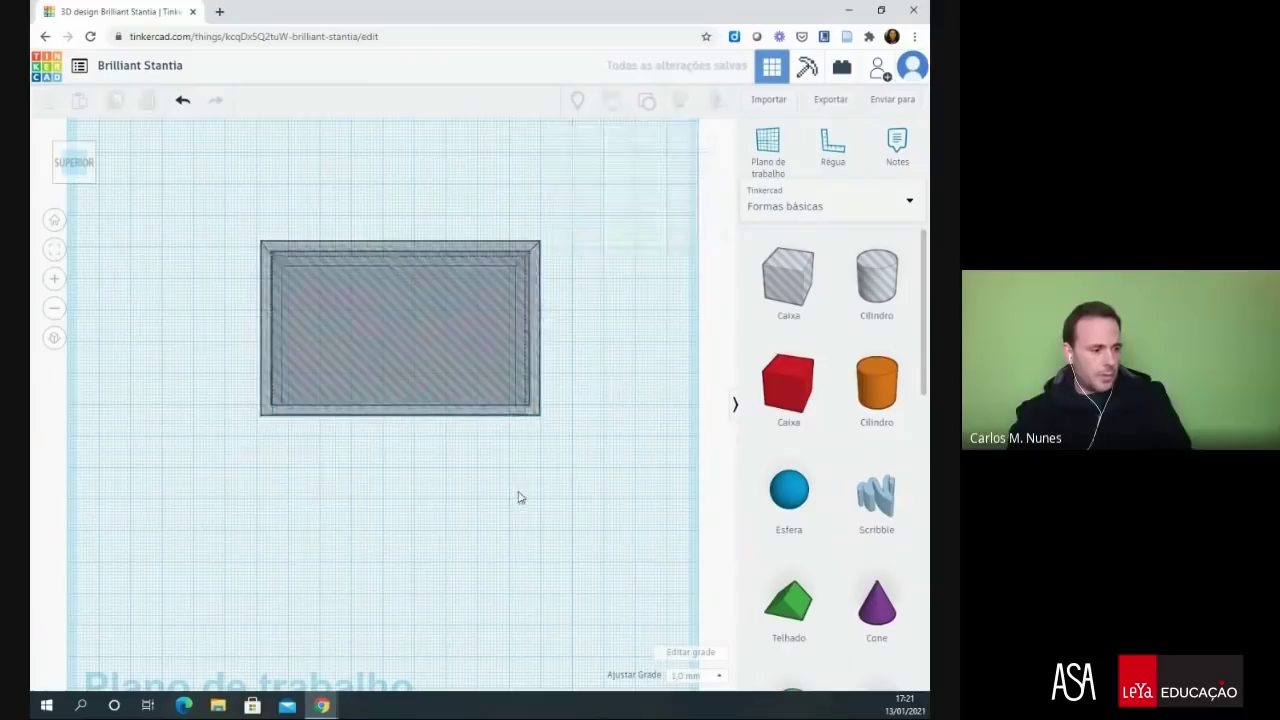
- Tilt the view to see the nested boxes in 3D and select the outer box
{"action": "left_click", "coordinate": [500, 410]}
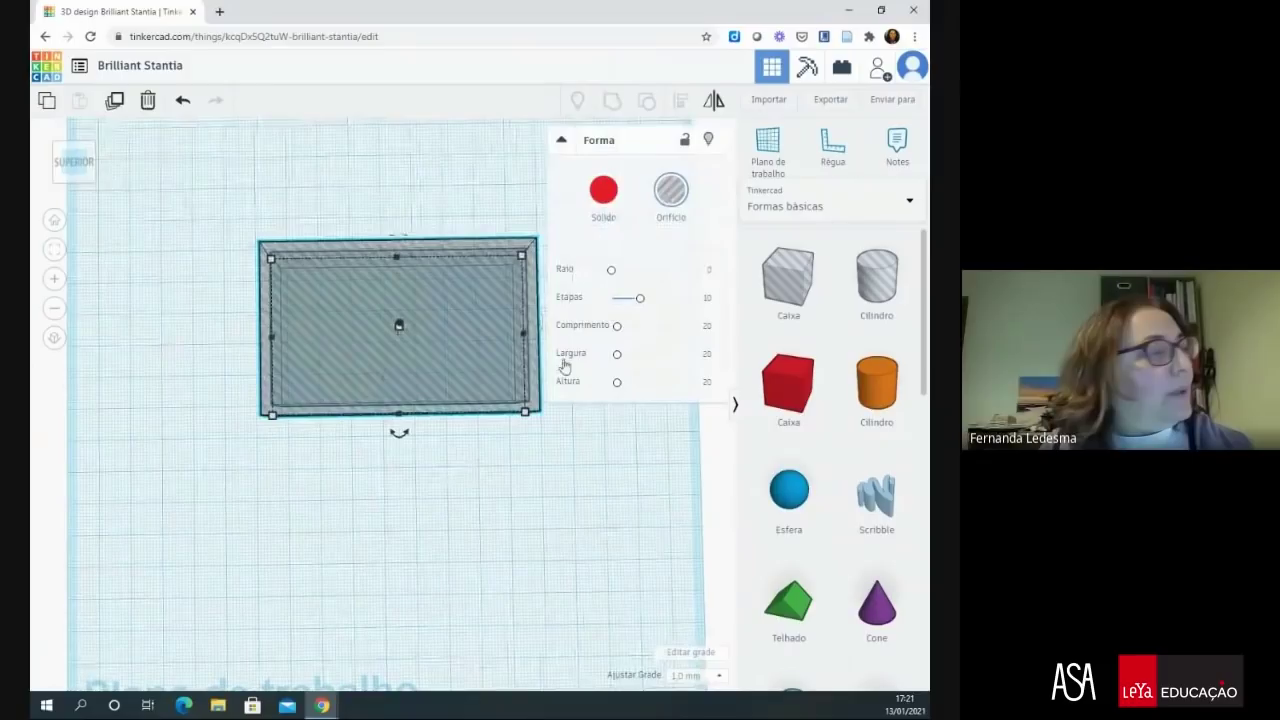
{"action": "left_click_drag", "start_coordinate": [492, 577], "coordinate": [489, 457]}
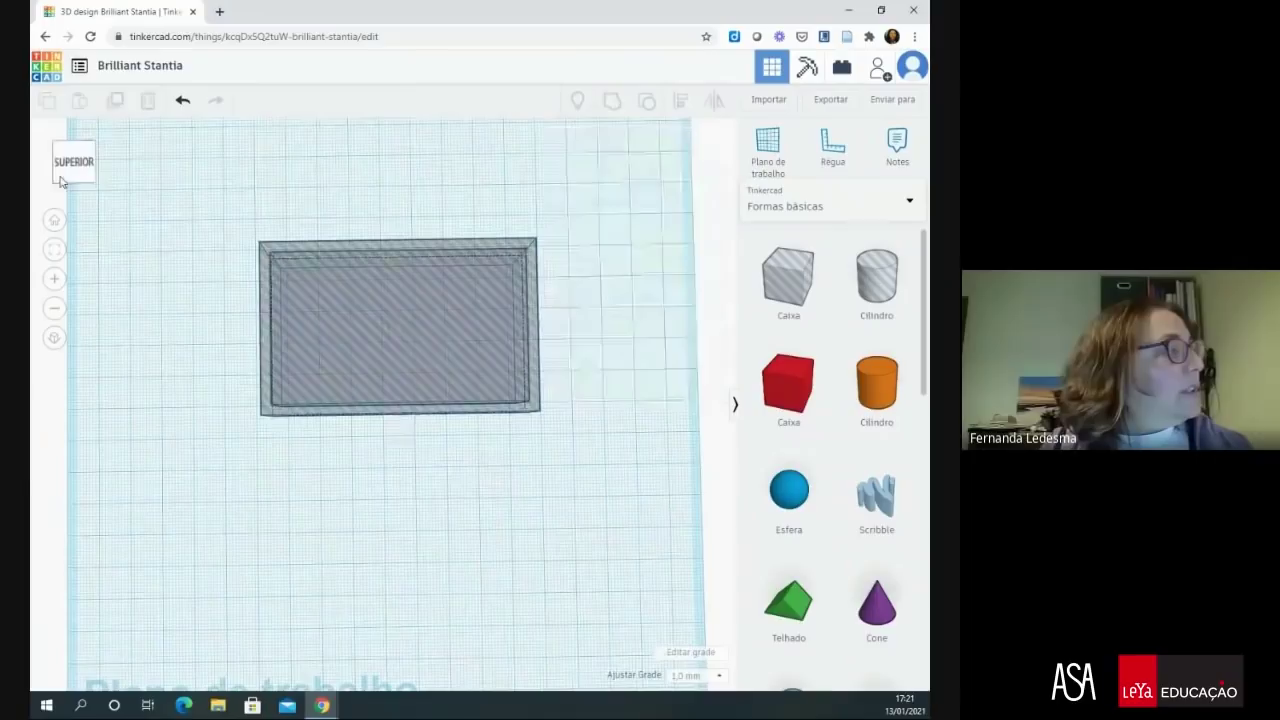
{"action": "right_click_drag", "start_coordinate": [140, 270], "coordinate": [375, 390]}
{"action": "left_click", "coordinate": [375, 390]}
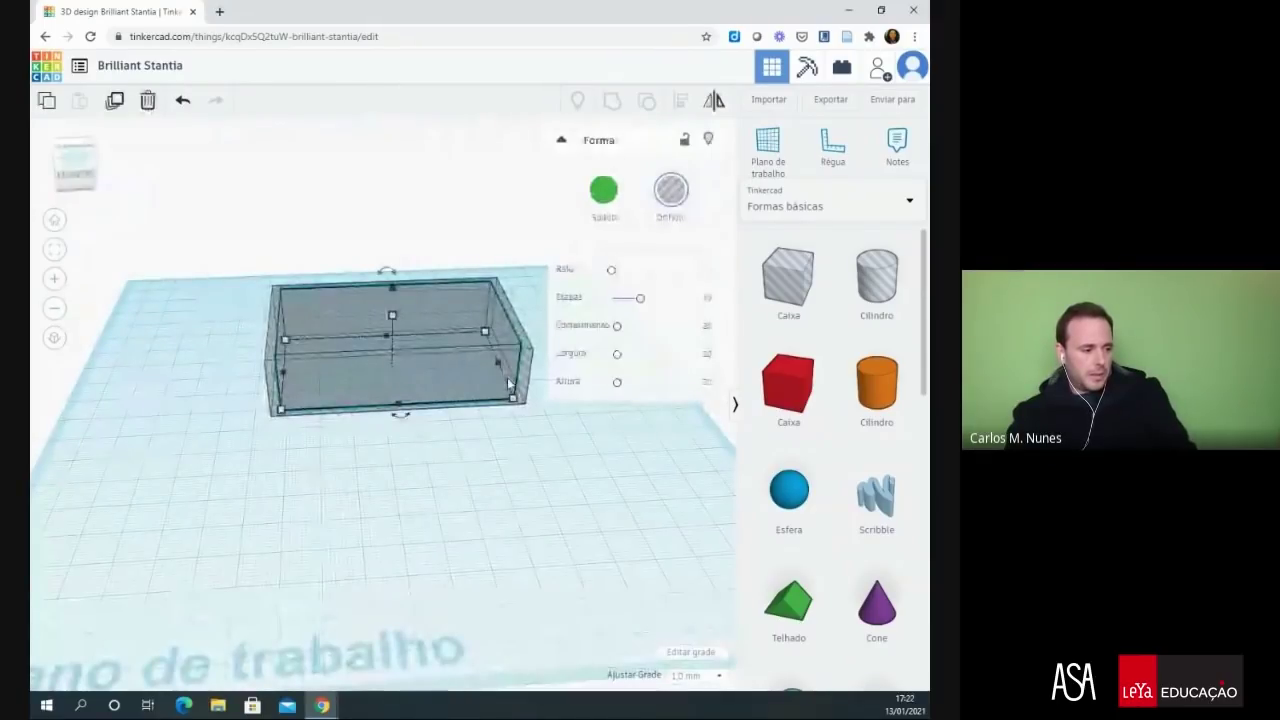
- Make the outer box a solid green shape
{"action": "left_click", "coordinate": [608, 189]}
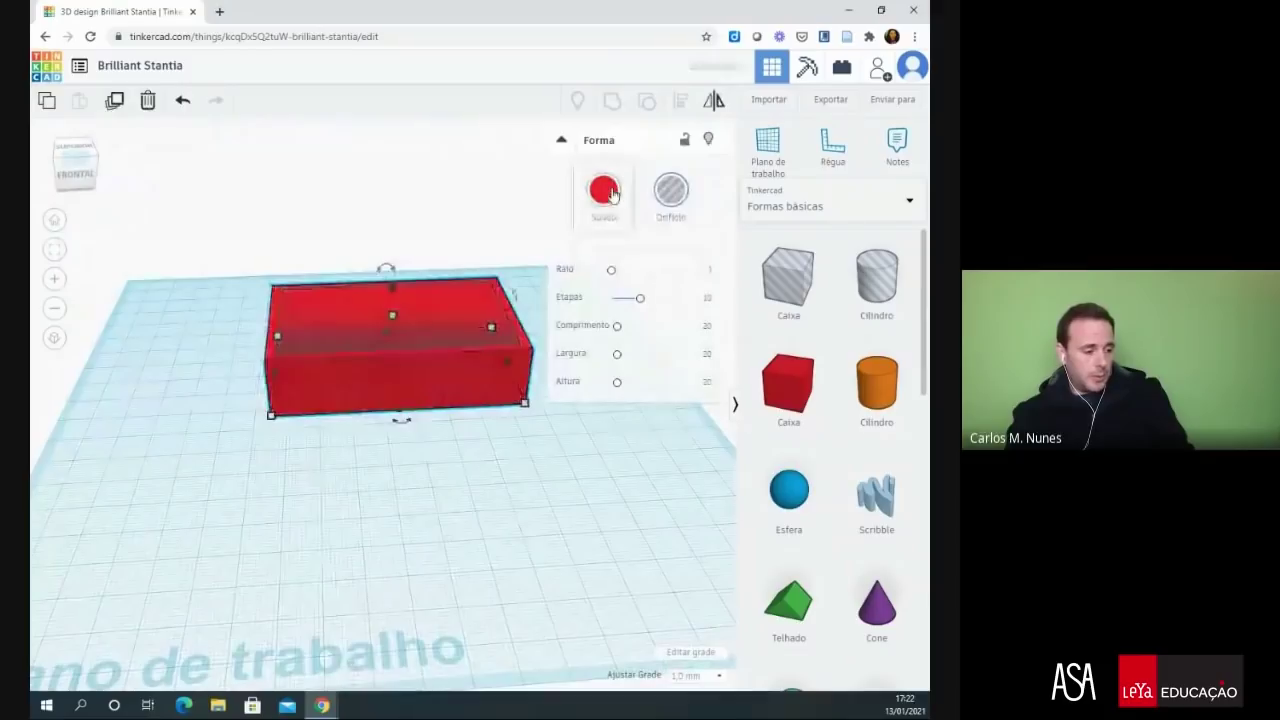
{"action": "left_click", "coordinate": [608, 189]}
{"action": "left_click", "coordinate": [478, 321]}
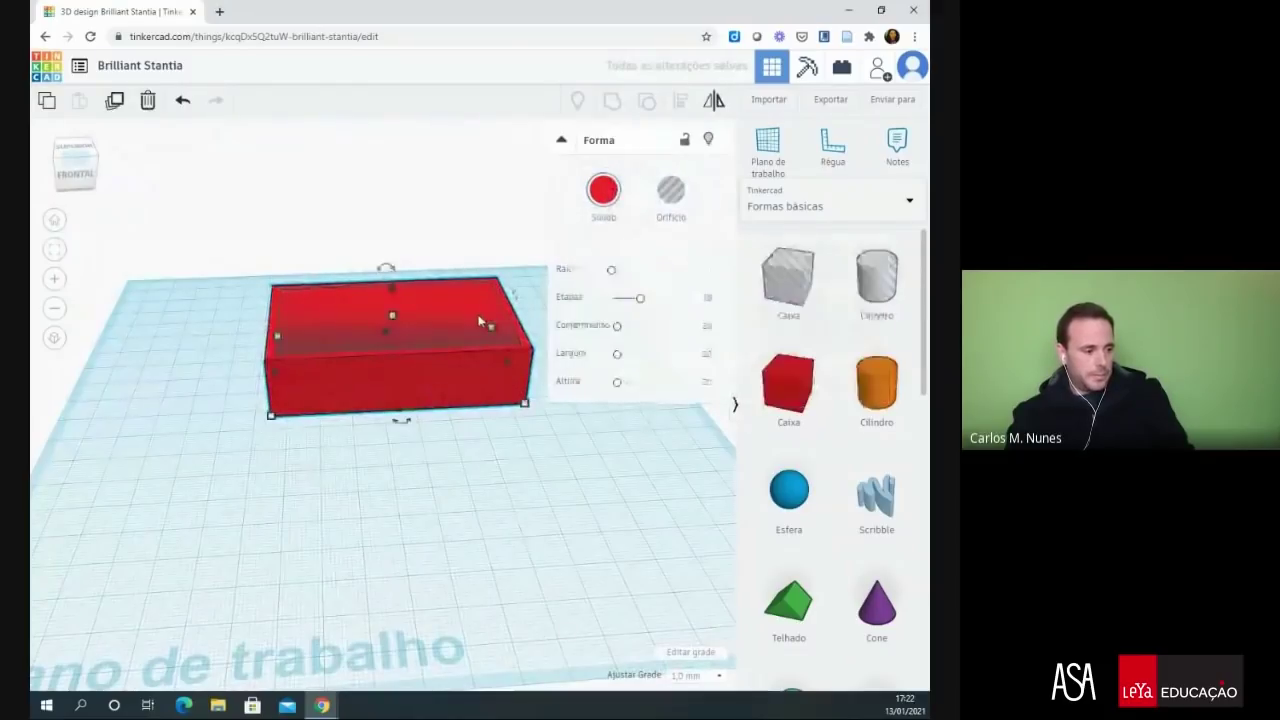
{"action": "left_click", "coordinate": [466, 421]}
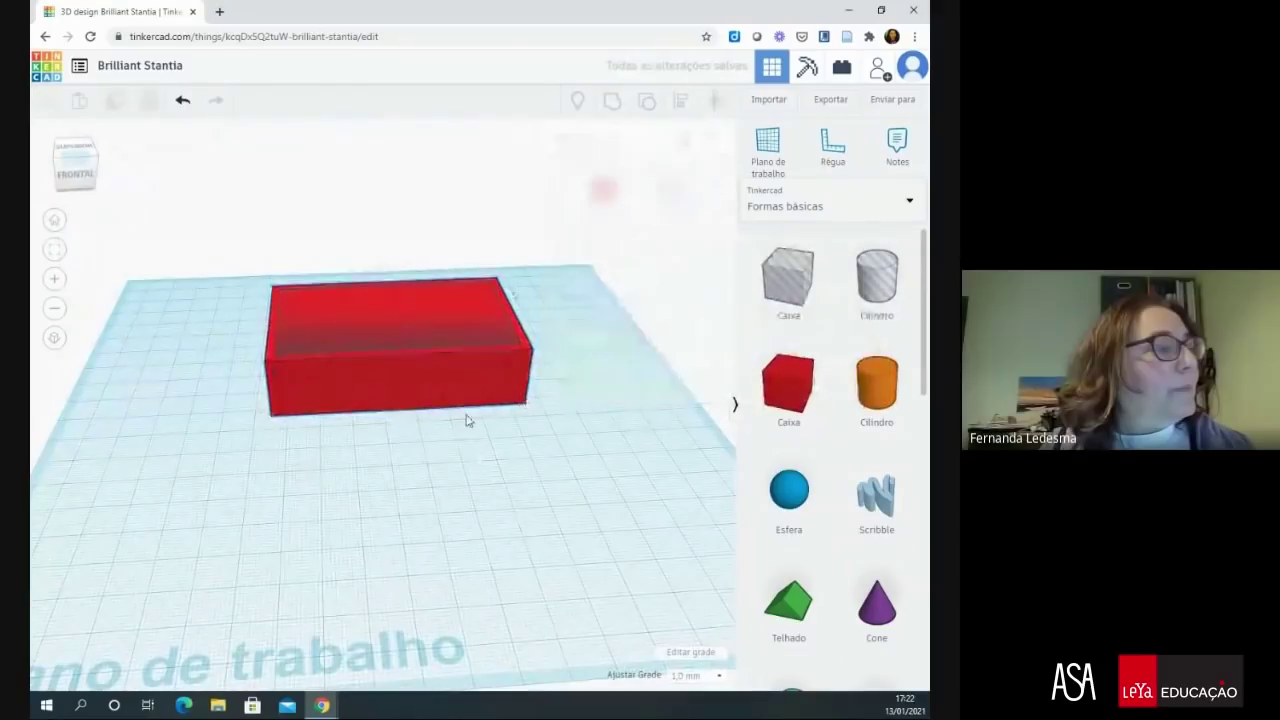
{"action": "left_click", "coordinate": [446, 316]}
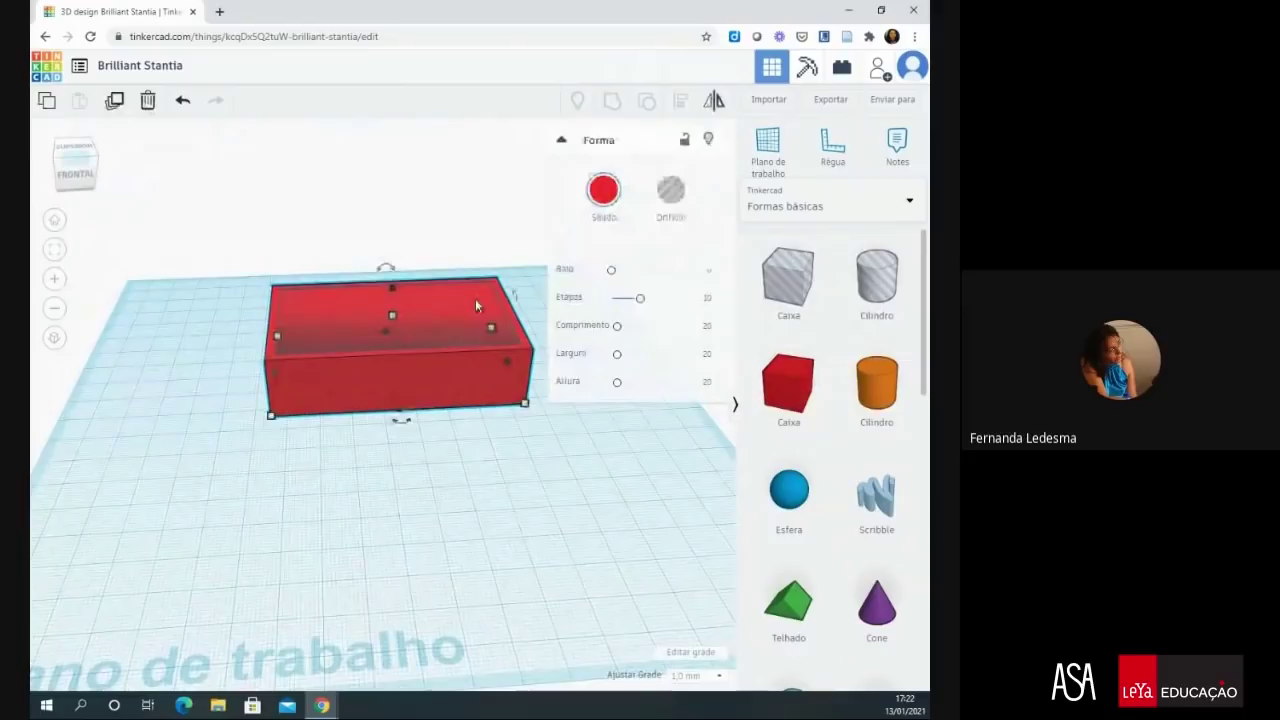
{"action": "left_click", "coordinate": [603, 190]}
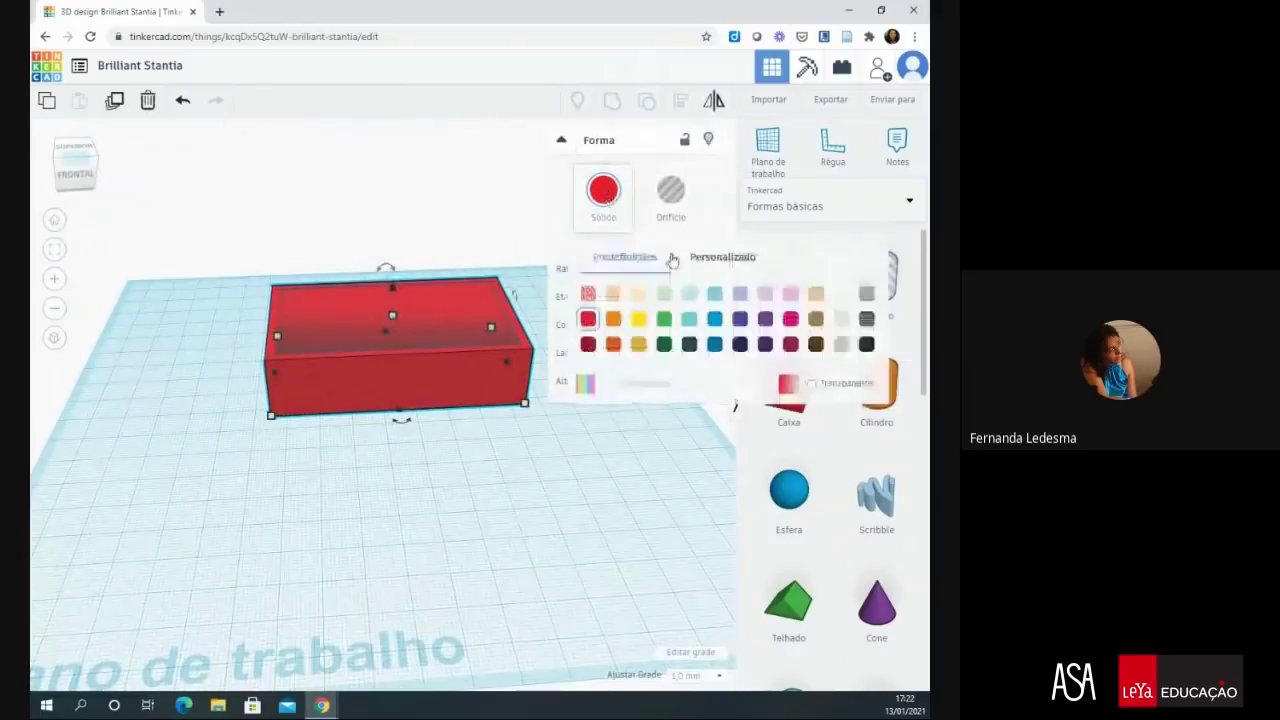
{"action": "left_click", "coordinate": [664, 318]}
- Group the green box and inner hole into one hollow box with Ctrl+G
{"action": "left_click", "coordinate": [222, 266]}
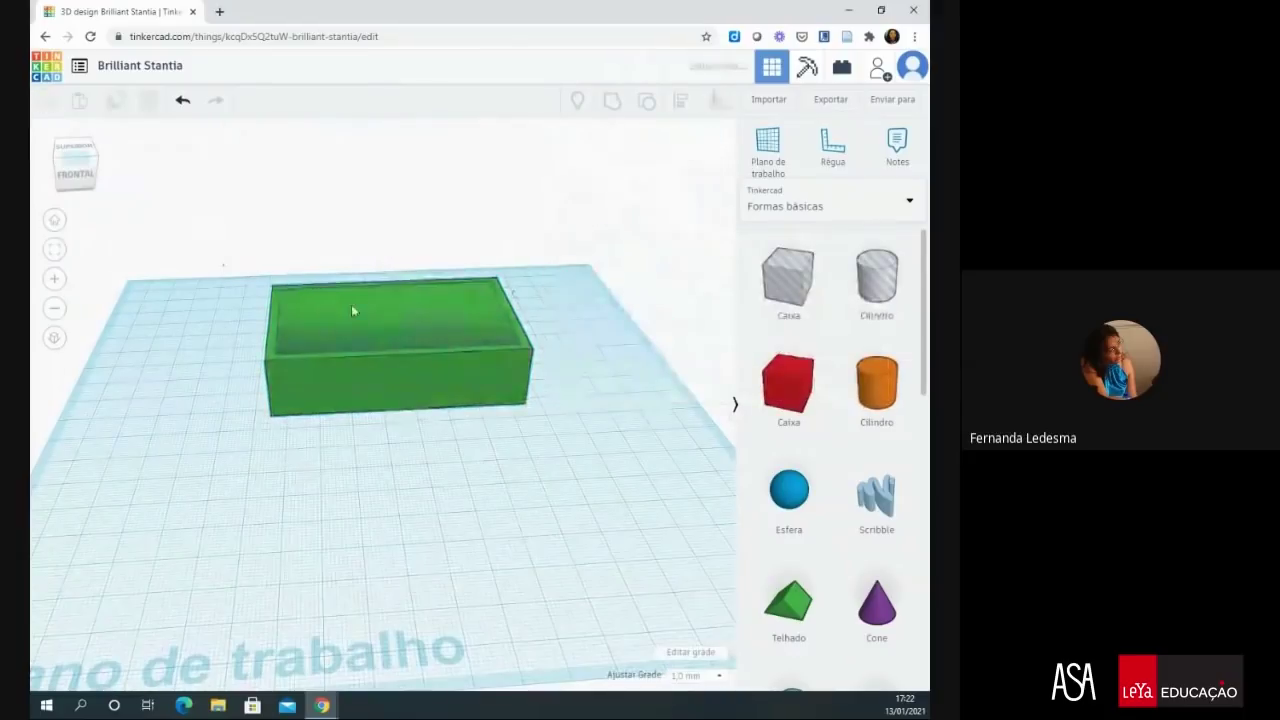
{"action": "left_click_drag", "start_coordinate": [222, 264], "coordinate": [628, 486]}
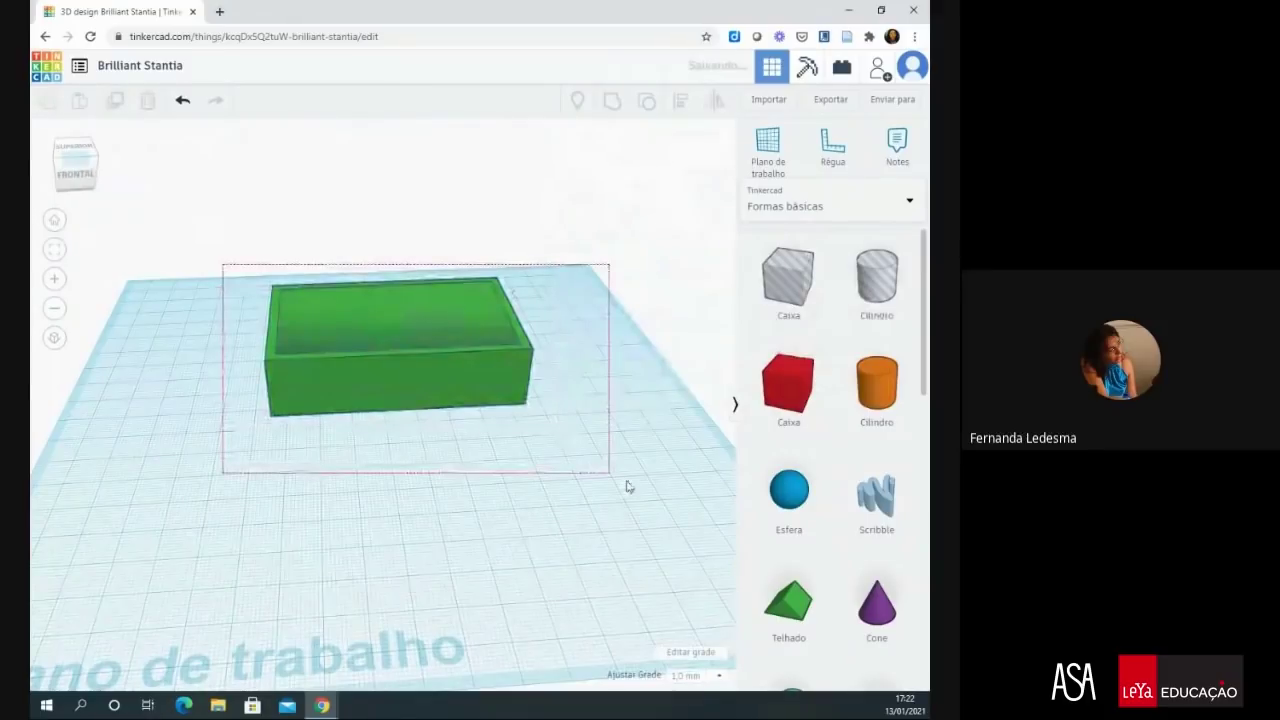
{"action": "left_click_drag", "start_coordinate": [628, 486], "coordinate": [630, 484]}
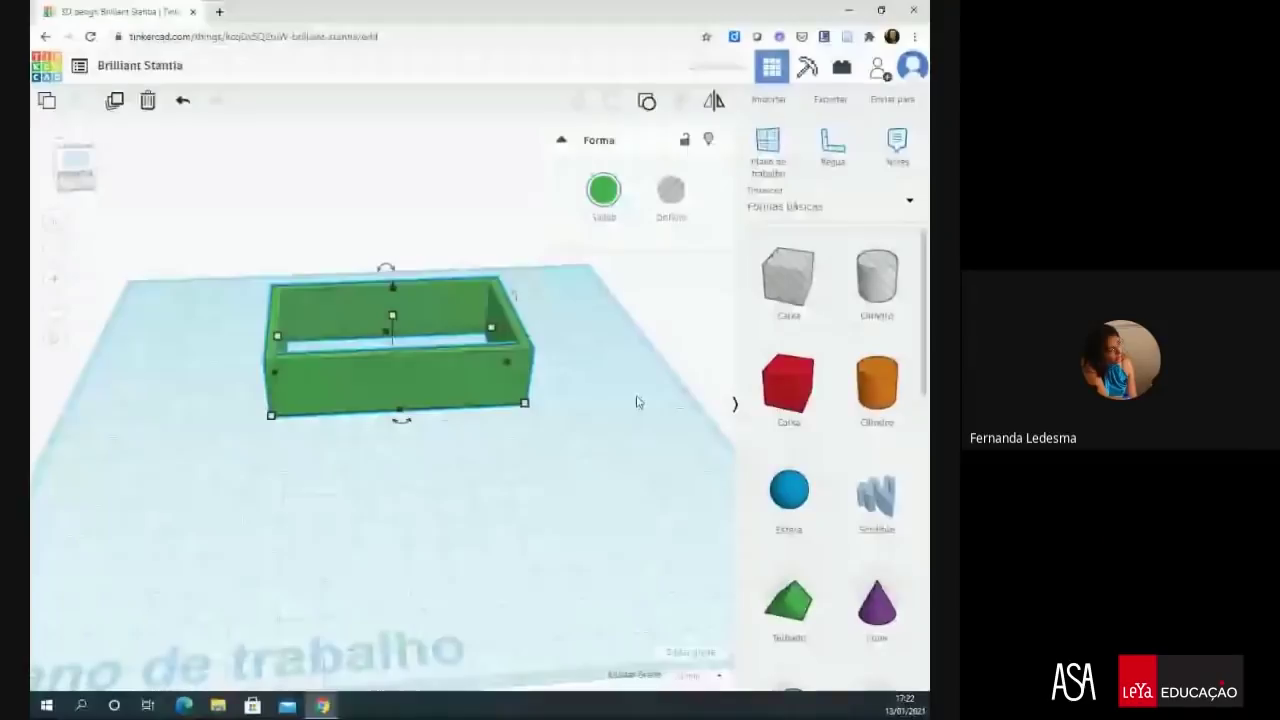
{"action": "key", "text": "ctrl+g"}
{"action": "left_click", "coordinate": [663, 423]}
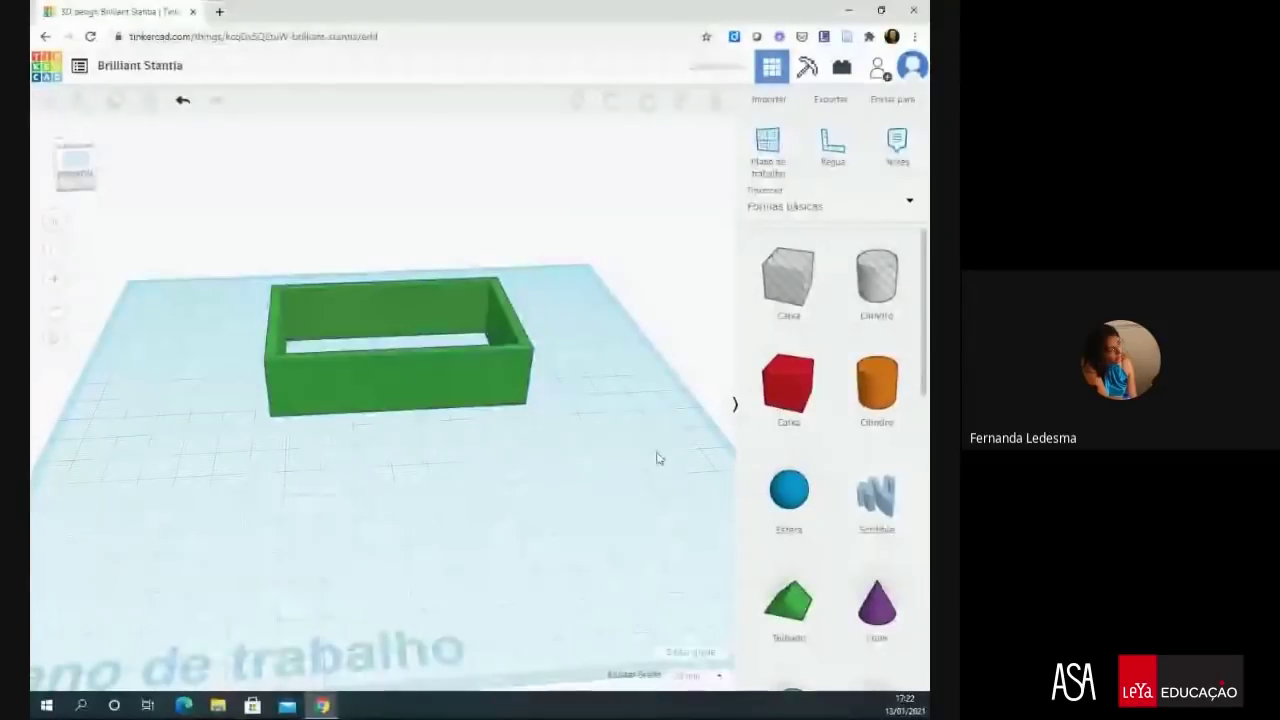
{"action": "right_click_drag", "start_coordinate": [616, 483], "coordinate": [589, 380]}
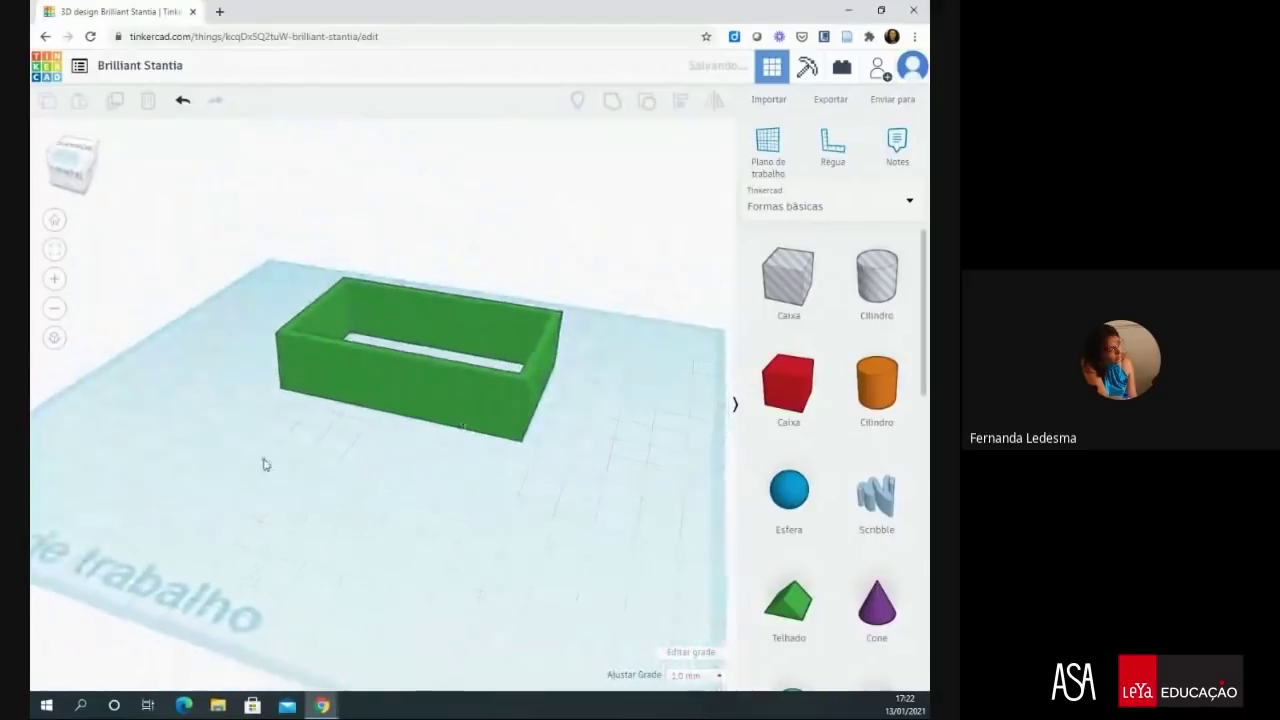
- From a lower viewing angle, set the hollow green box's height to 30
{"action": "left_click_drag", "start_coordinate": [99, 457], "coordinate": [242, 483]}
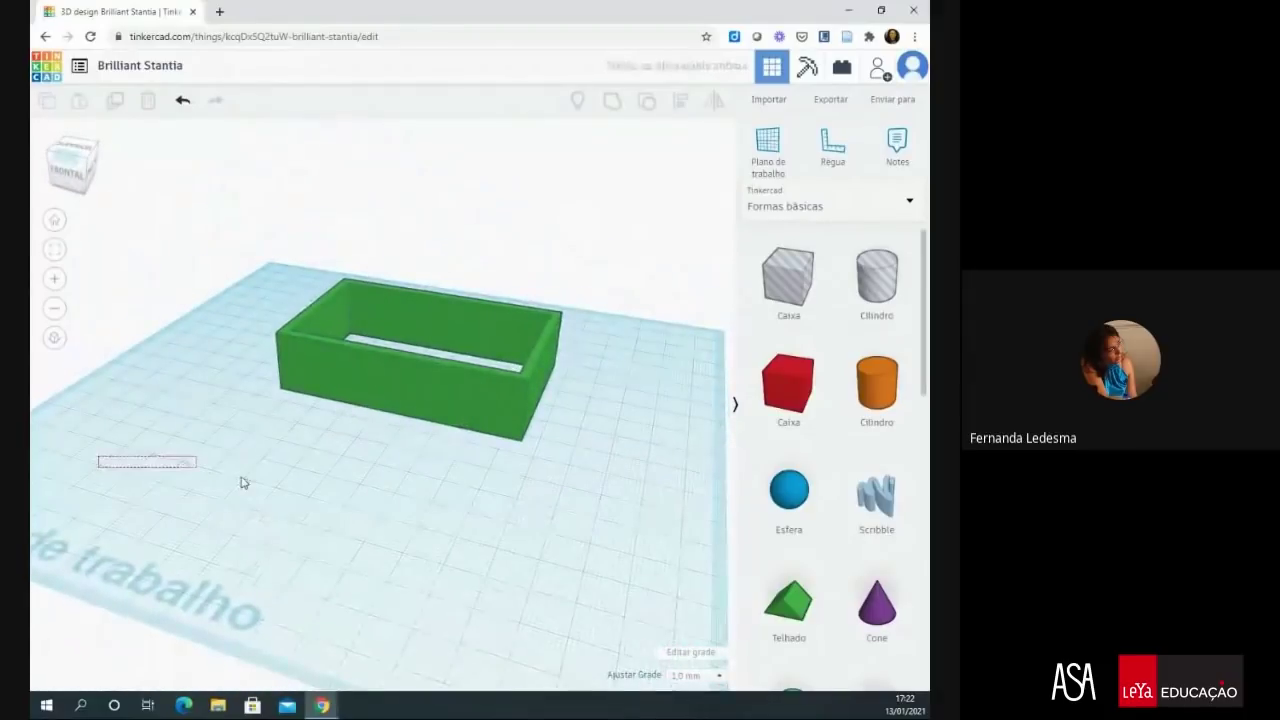
{"action": "right_click_drag", "start_coordinate": [240, 483], "coordinate": [334, 583]}
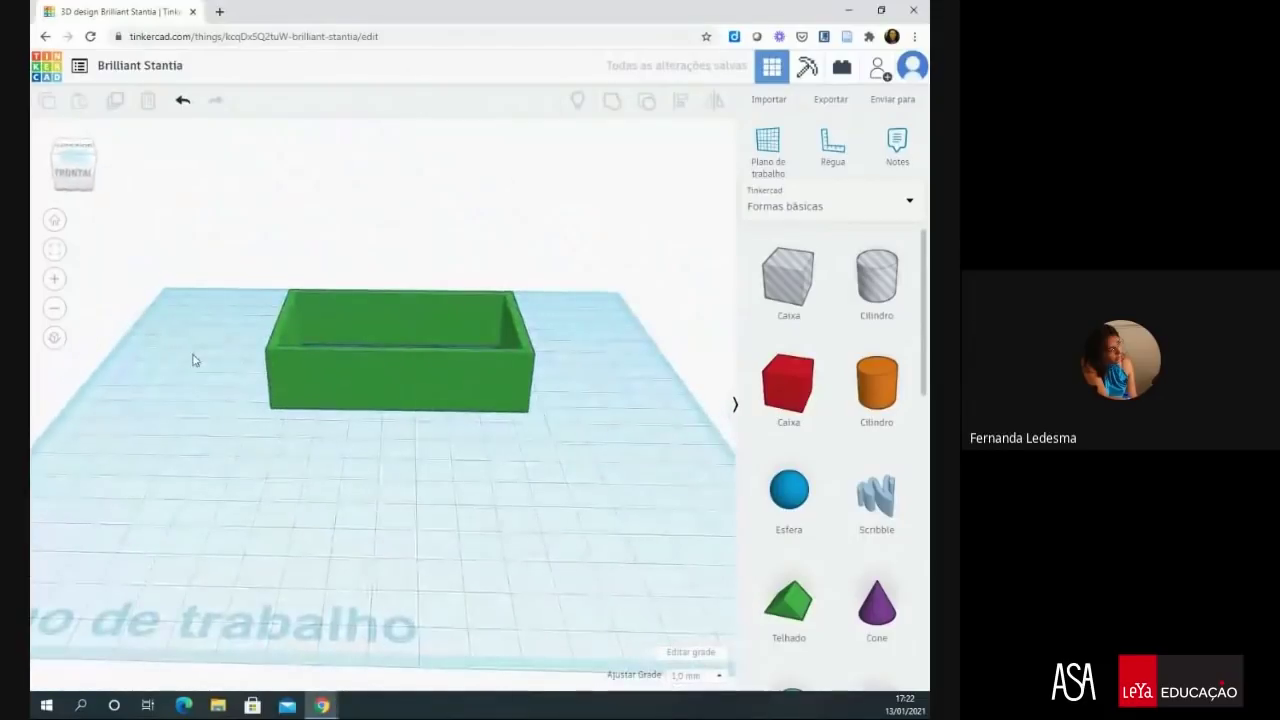
{"action": "left_click", "coordinate": [771, 386]}
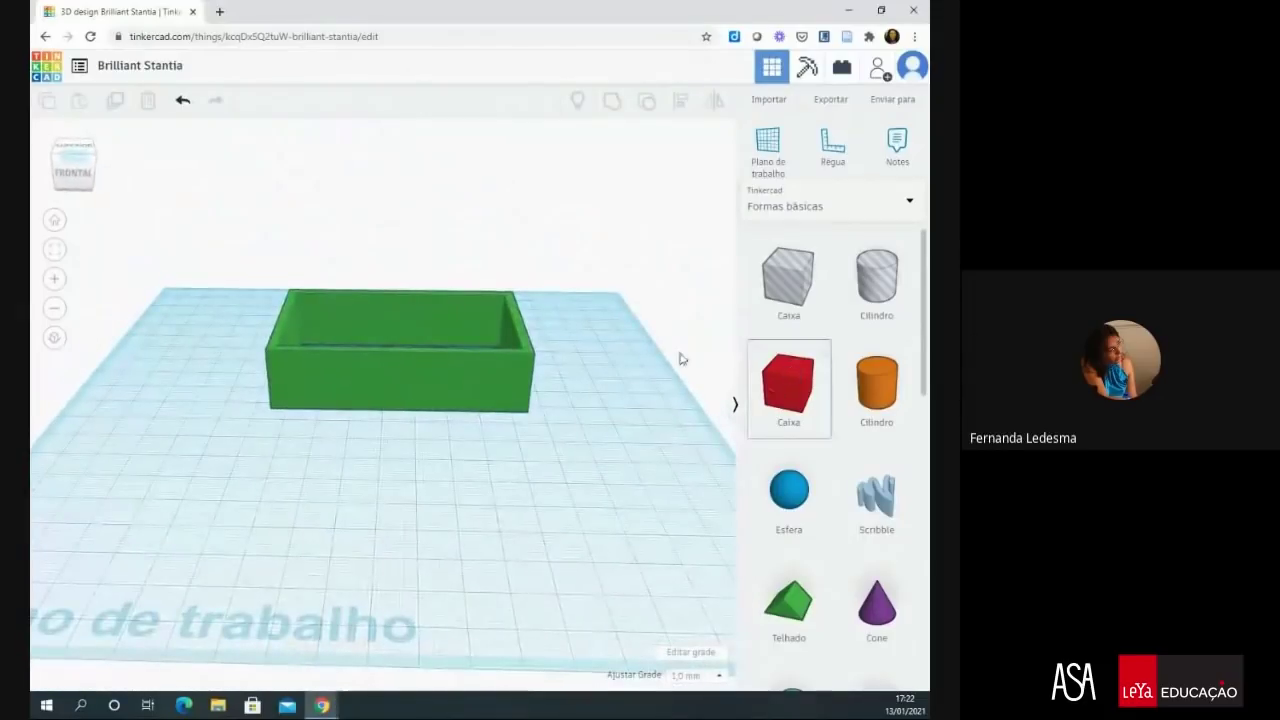
{"action": "left_click", "coordinate": [493, 378]}
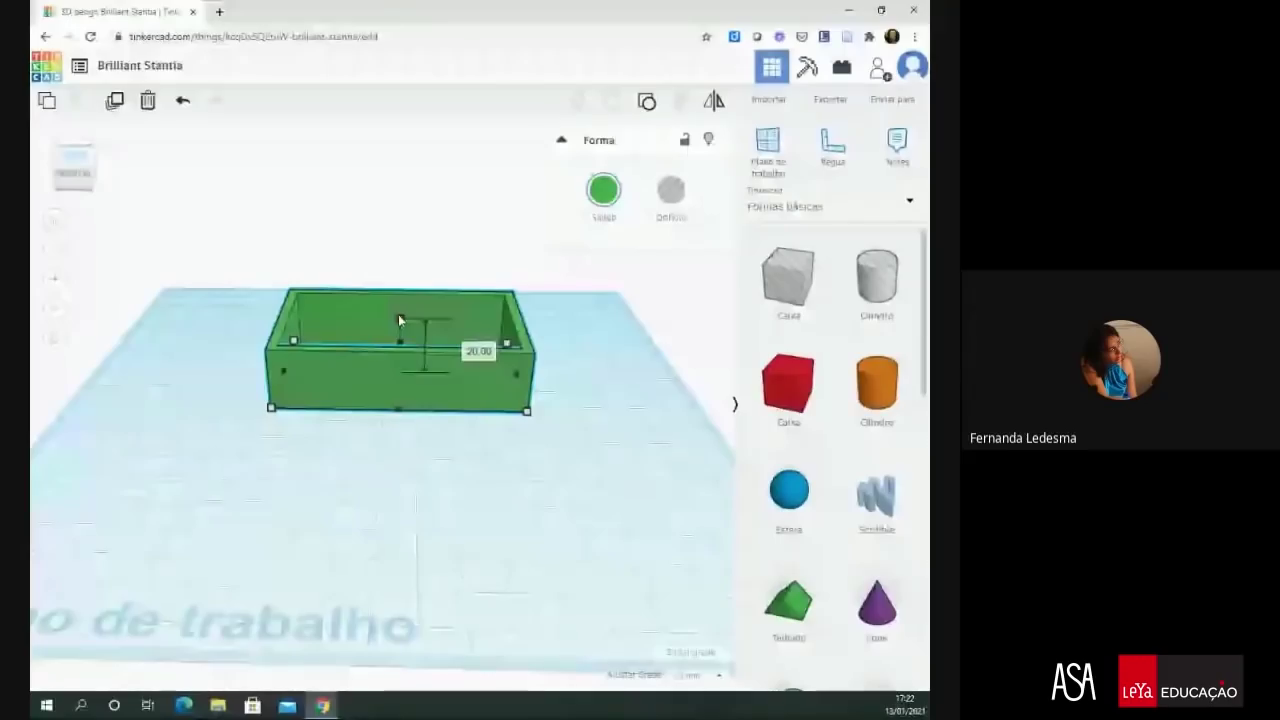
{"action": "left_click_drag", "start_coordinate": [398, 316], "coordinate": [399, 312]}
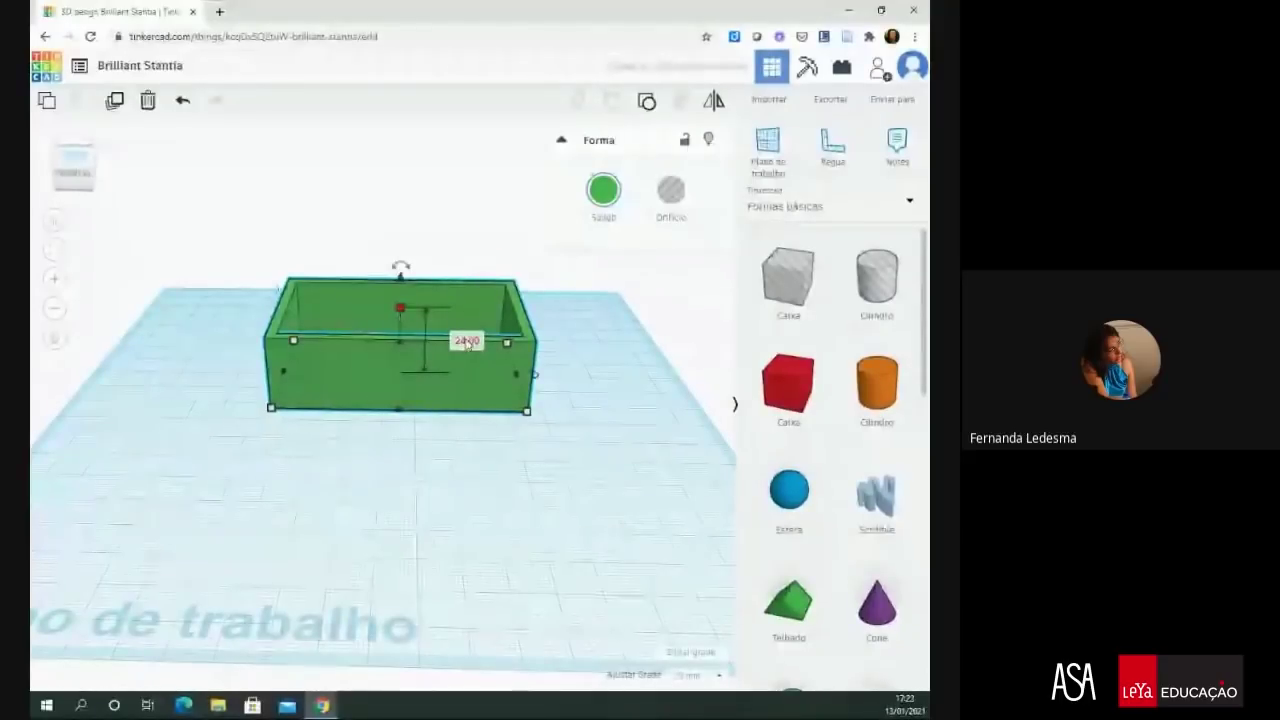
{"action": "left_click", "coordinate": [466, 340]}
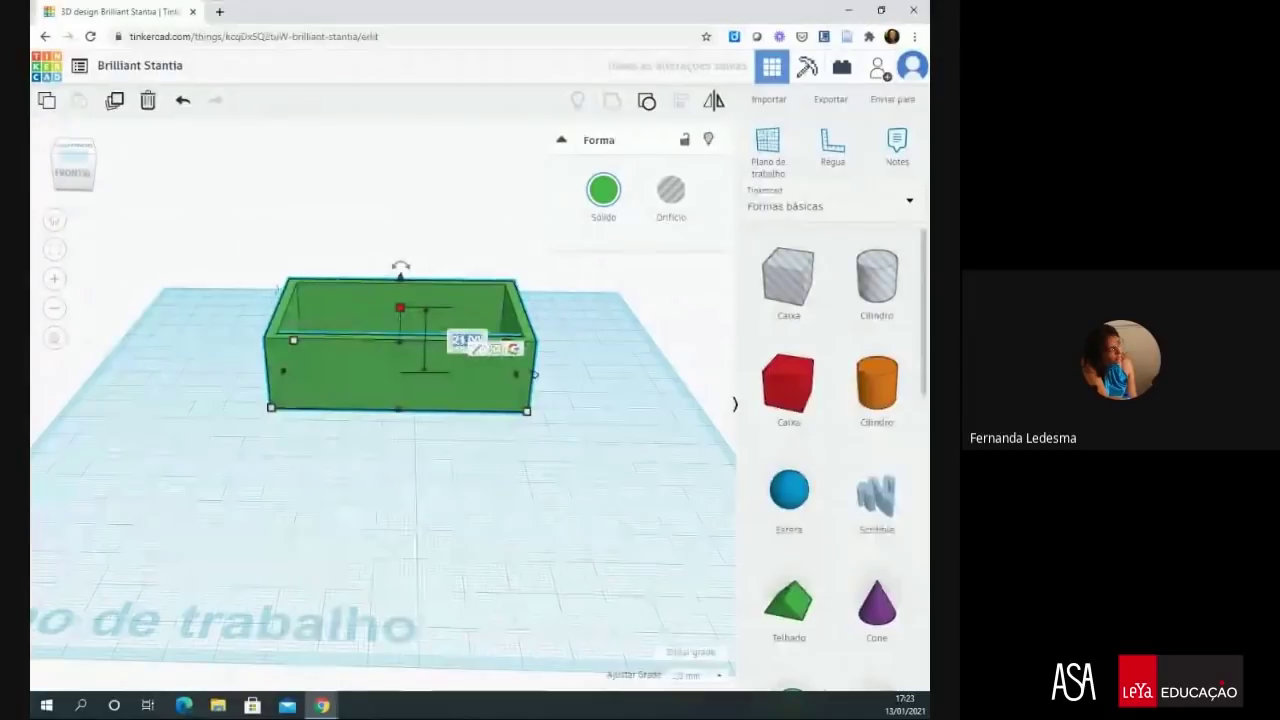
{"action": "type", "text": "30"}
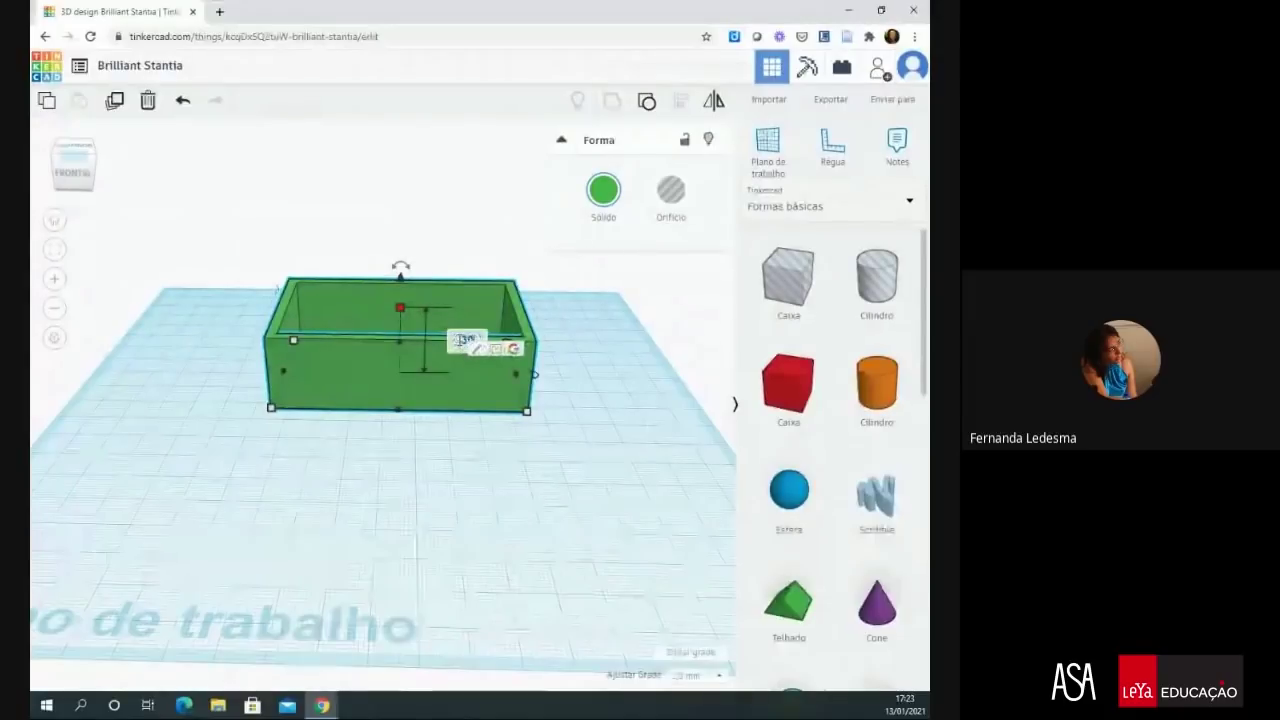
{"action": "key", "text": "Return"}
{"action": "left_click", "coordinate": [598, 404]}
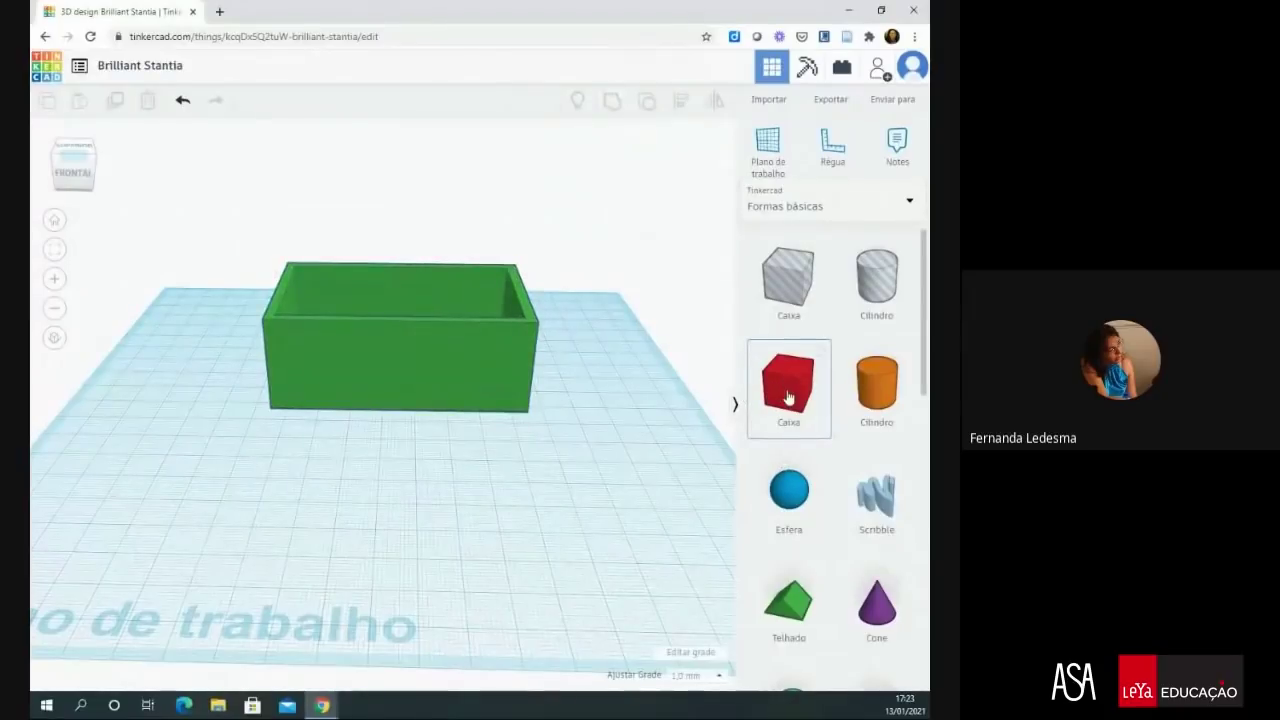
- Place a new red 20 × 20 box on the workplane in front of the hollow green box
{"action": "left_click_drag", "start_coordinate": [727, 416], "coordinate": [485, 487]}
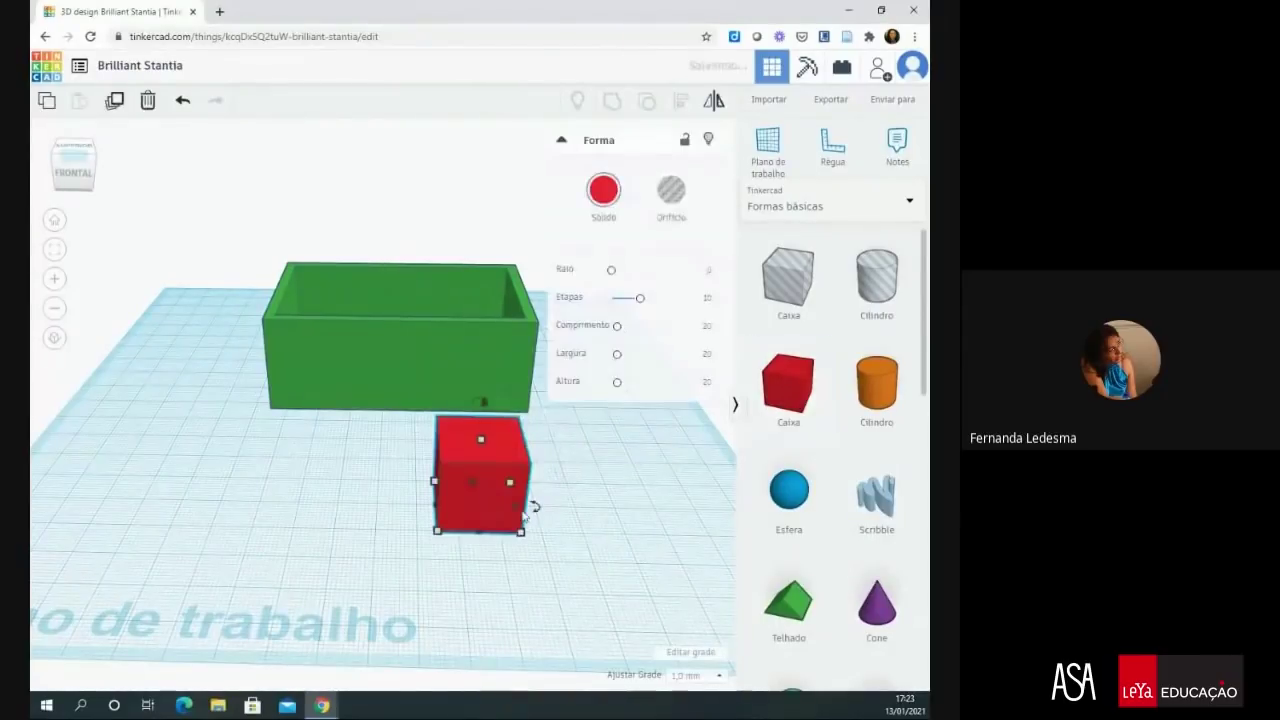
{"action": "mouse_move", "coordinate": [523, 538]}
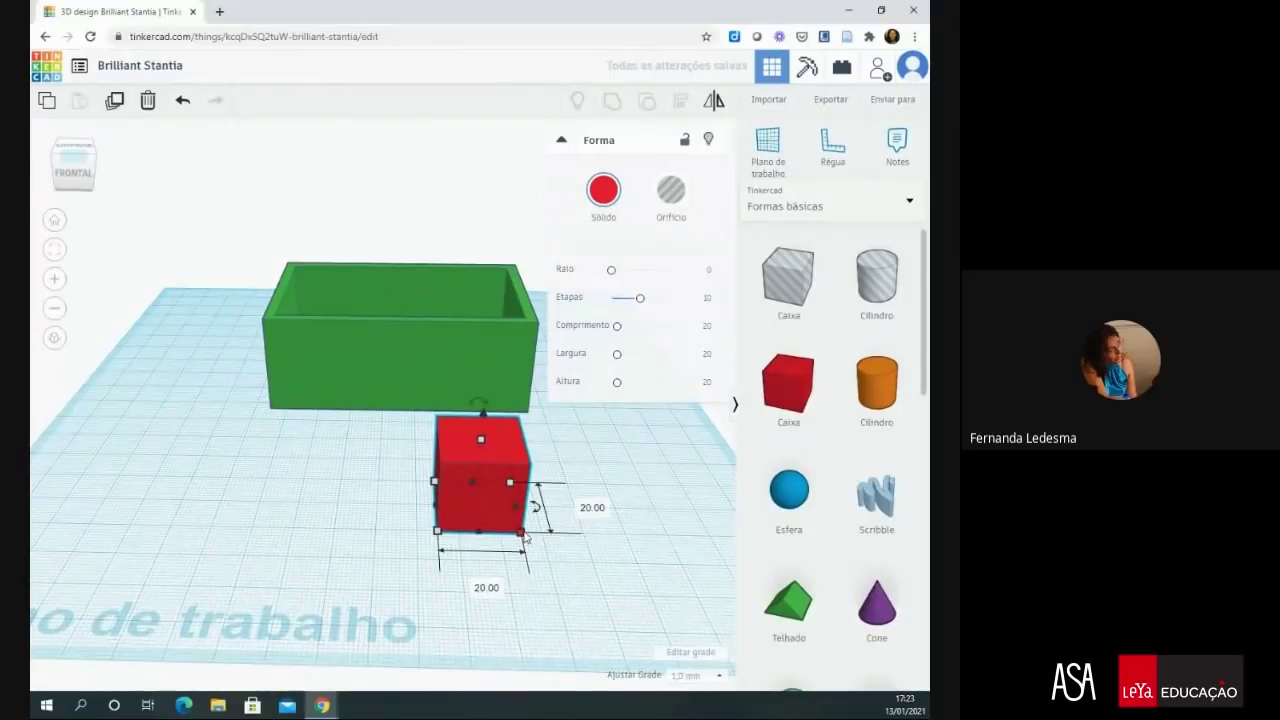
{"action": "left_click", "coordinate": [592, 508]}
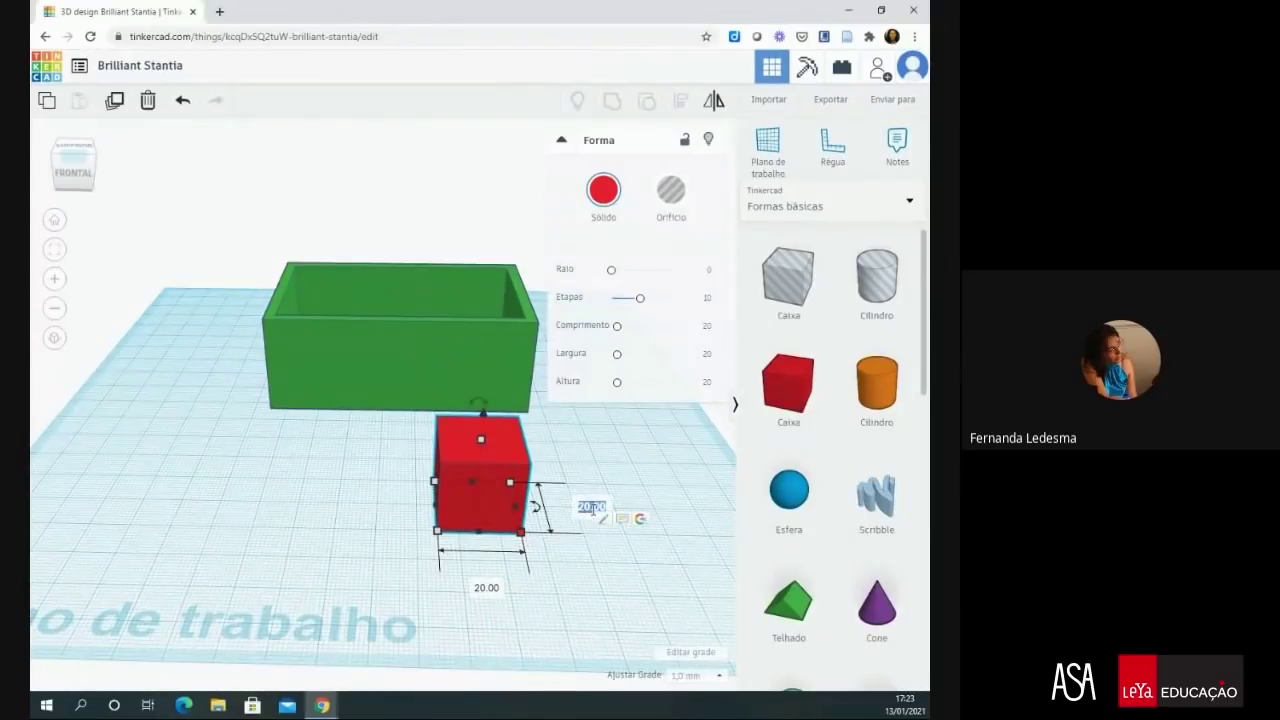